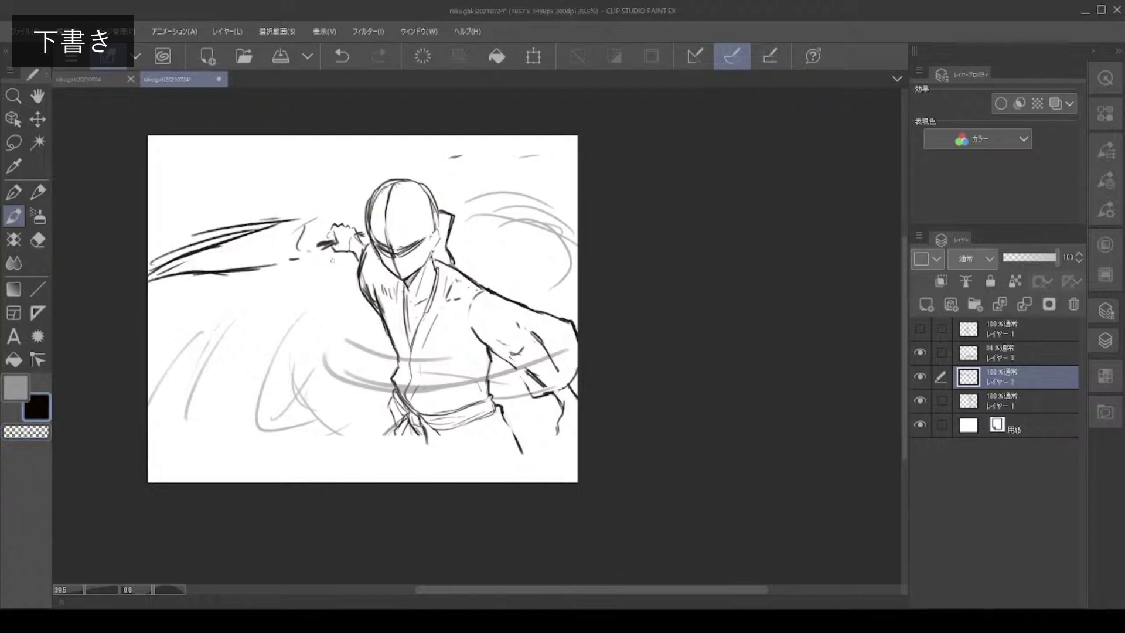
Sketch the sword blade's edge and start the character's eye line over the face guides
left_click_drag(150, 264, 279, 218)
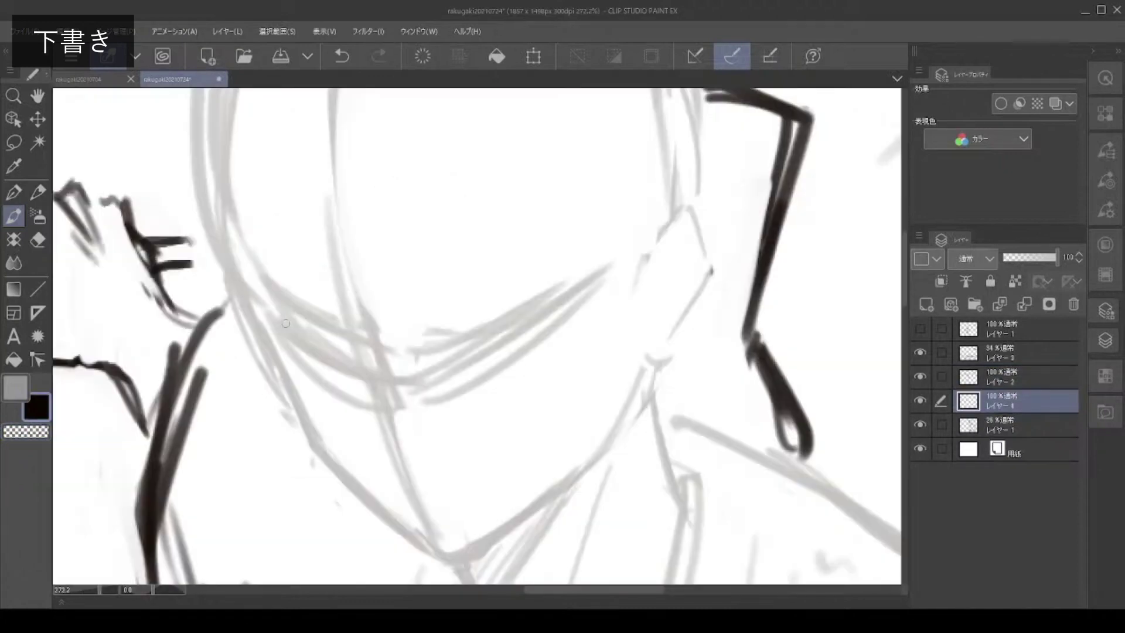
key("ctrl+z")
left_click_drag(259, 294, 349, 344)
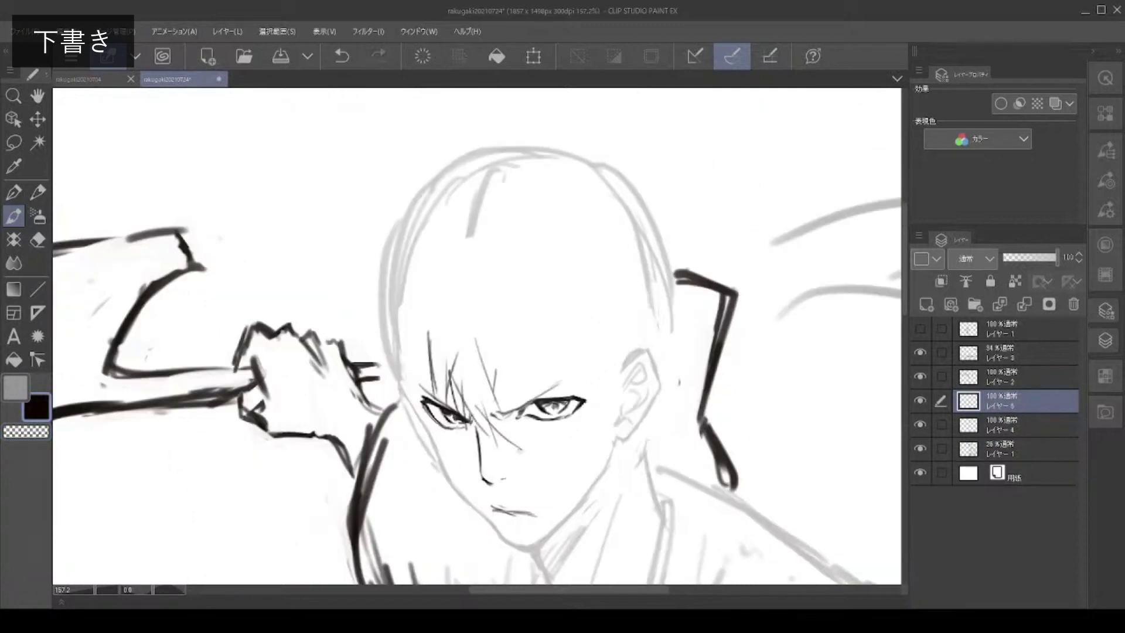
Sketch thin pointed fringe strands over the forehead and around both eyes
left_click_drag(510, 334, 522, 454)
left_click_drag(419, 366, 448, 452)
mouse_move(527, 308)
left_mouse_down()
mouse_move(542, 393)
mouse_move(545, 352)
mouse_move(559, 399)
left_mouse_up()
key("ctrl+z")
key("c")
key("ctrl+z")
Outline the spiky hair along the side and crown of the head
scroll(600, 374, "up", 1)
left_click_drag(344, 298, 329, 398)
key("c")
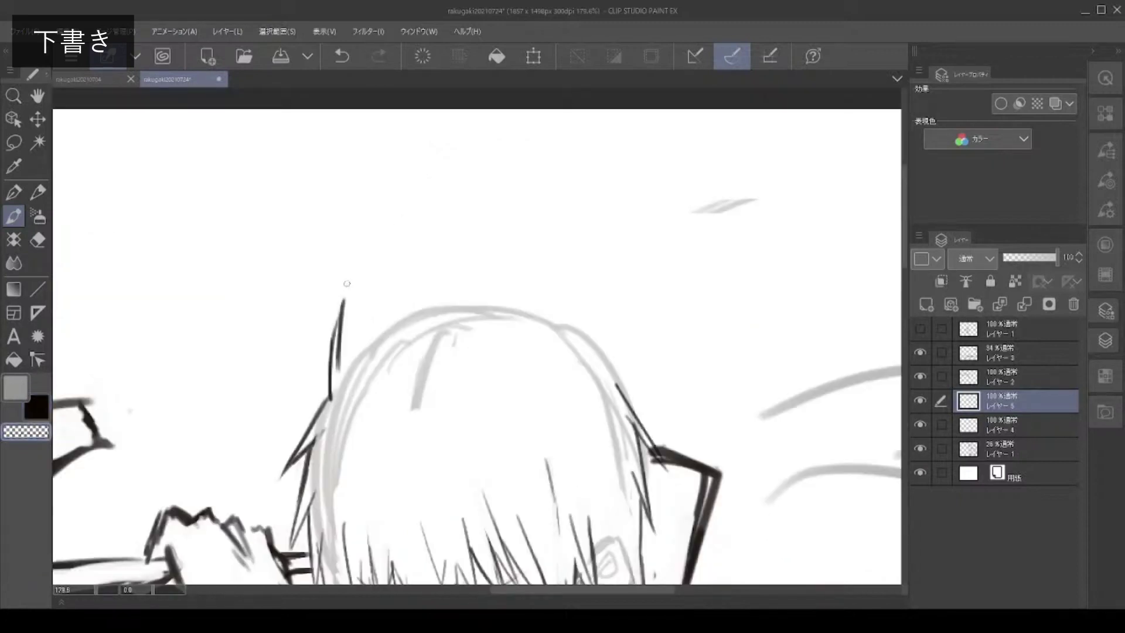
left_click_drag(364, 319, 386, 257)
key("ctrl+z")
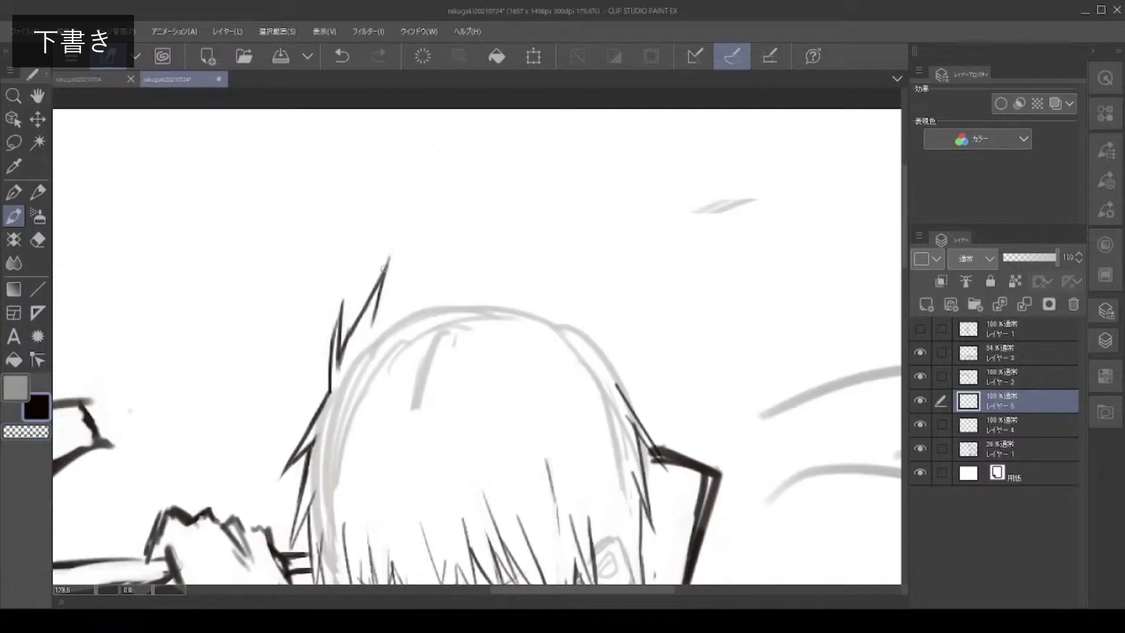
key("ctrl+z")
On レイヤー 2, clean up the sword's outline and draw a rounded collar where the blade meets the handle
scroll(387, 293, "down", 3)
left_click(967, 378)
key("c")
key("p")
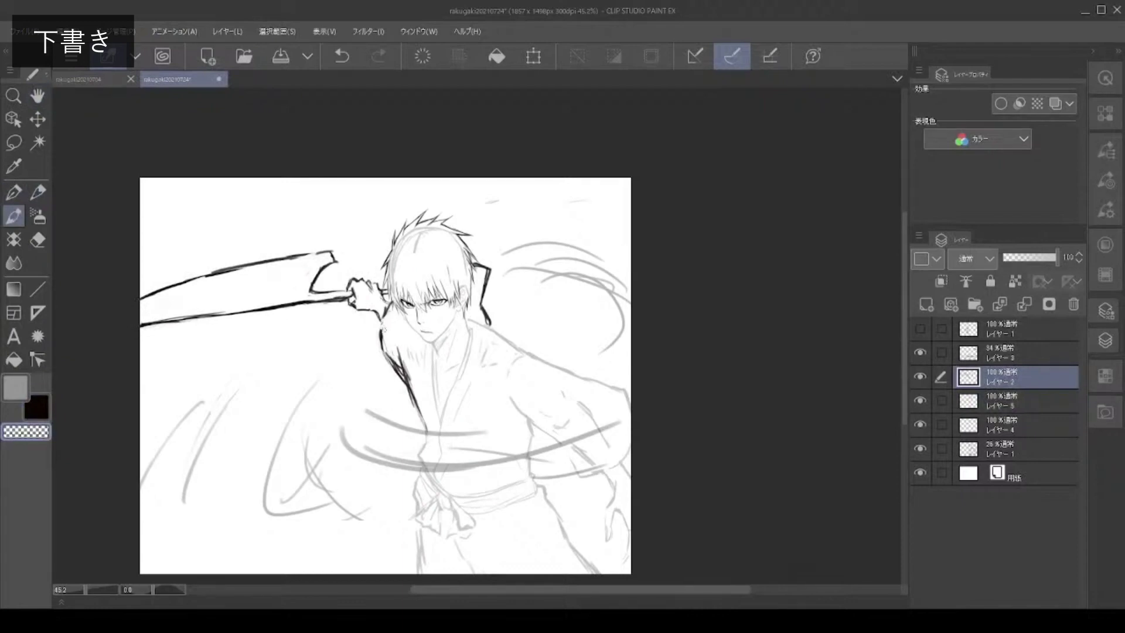
key("c")
scroll(492, 448, "up", 2)
left_click_drag(492, 448, 703, 496)
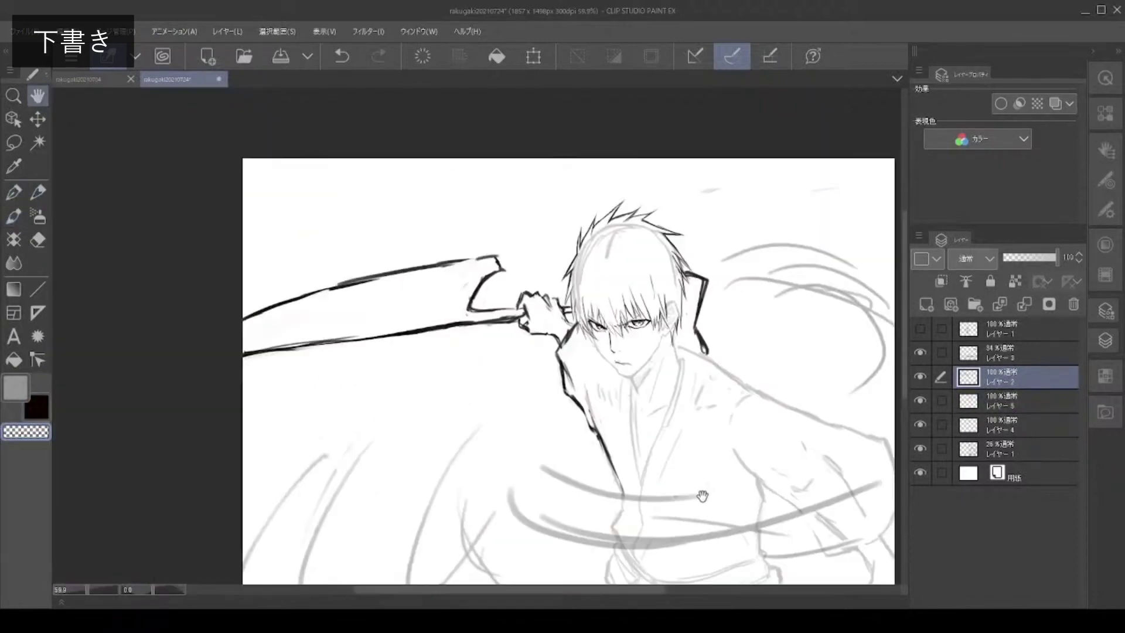
scroll(507, 325, "up", 4)
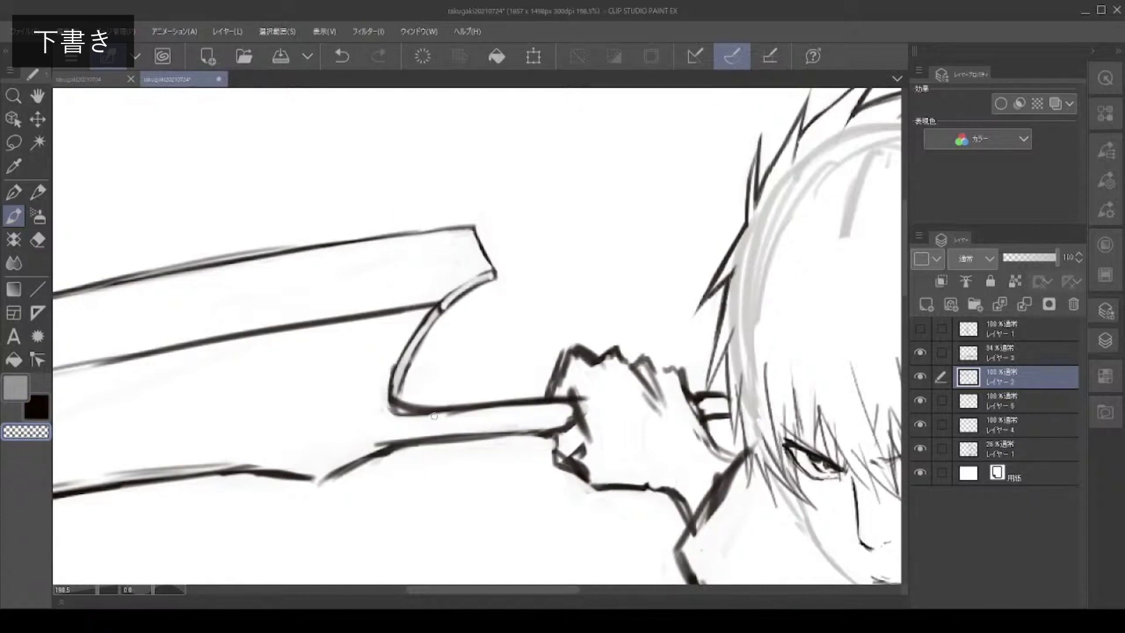
key("c")
mouse_move(413, 443)
left_mouse_down()
mouse_move(428, 410)
mouse_move(422, 454)
left_mouse_up()
key("c")
key("c")
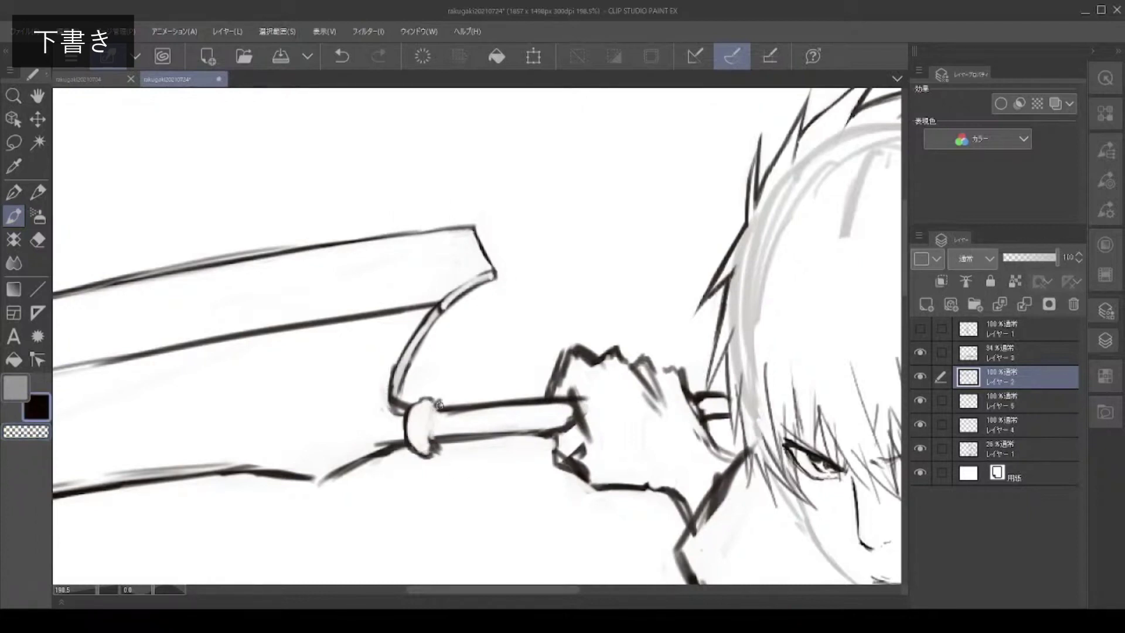
Refine the upper and lower edges of the sword handle's collar
left_click_drag(411, 410, 442, 398)
key("c")
left_click_drag(411, 410, 441, 398)
key("c")
left_click_drag(440, 451, 412, 452)
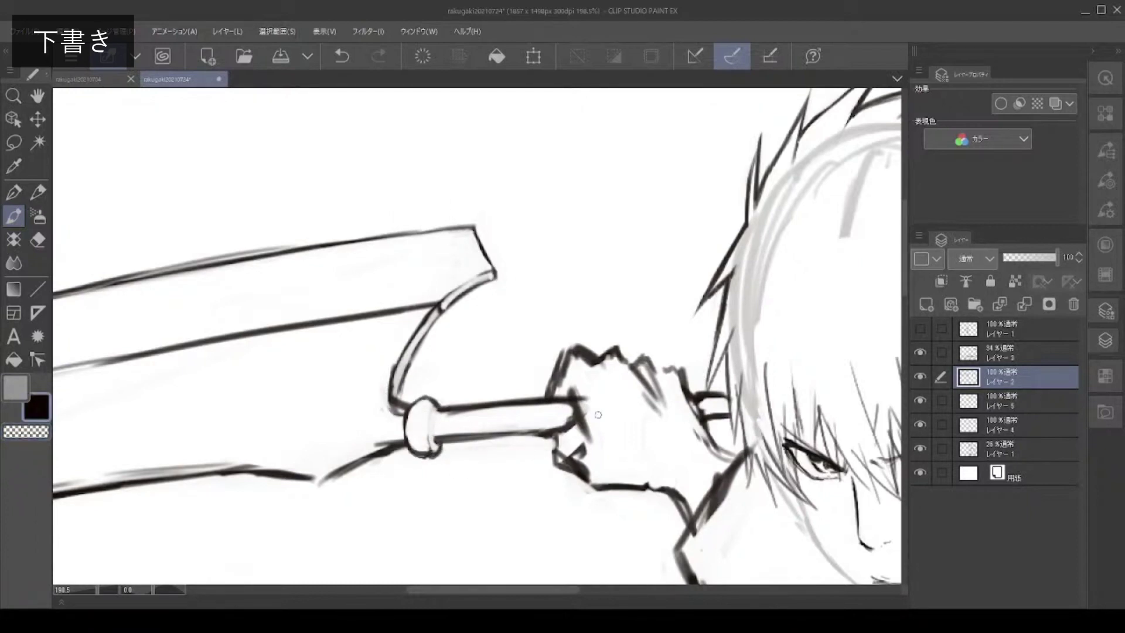
key("c")
Draw solid black tapering bands across the back of the hand gripping the sword
left_click_drag(650, 505, 407, 397)
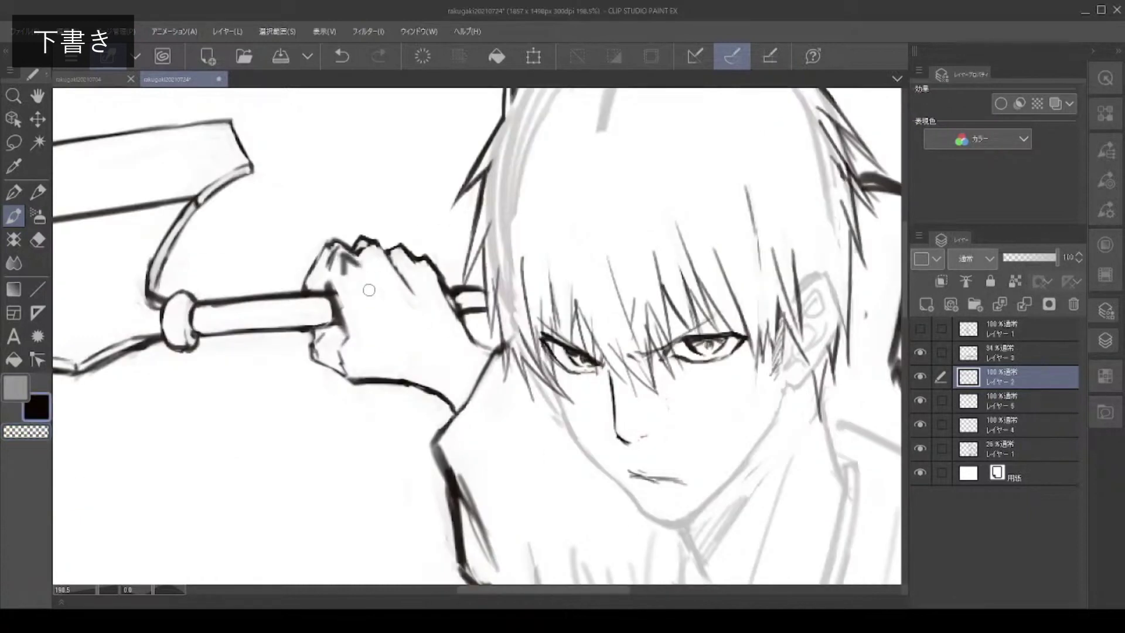
left_click_drag(345, 259, 401, 329)
left_click_drag(344, 262, 402, 330)
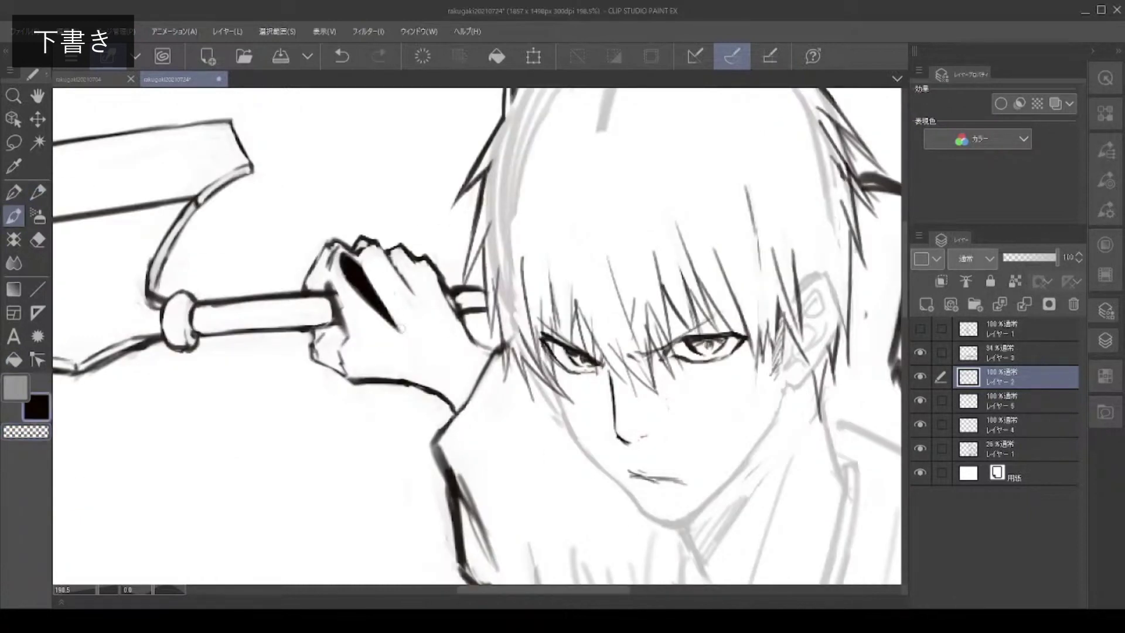
mouse_move(369, 249)
left_mouse_down()
mouse_move(420, 320)
mouse_move(444, 326)
left_mouse_up()
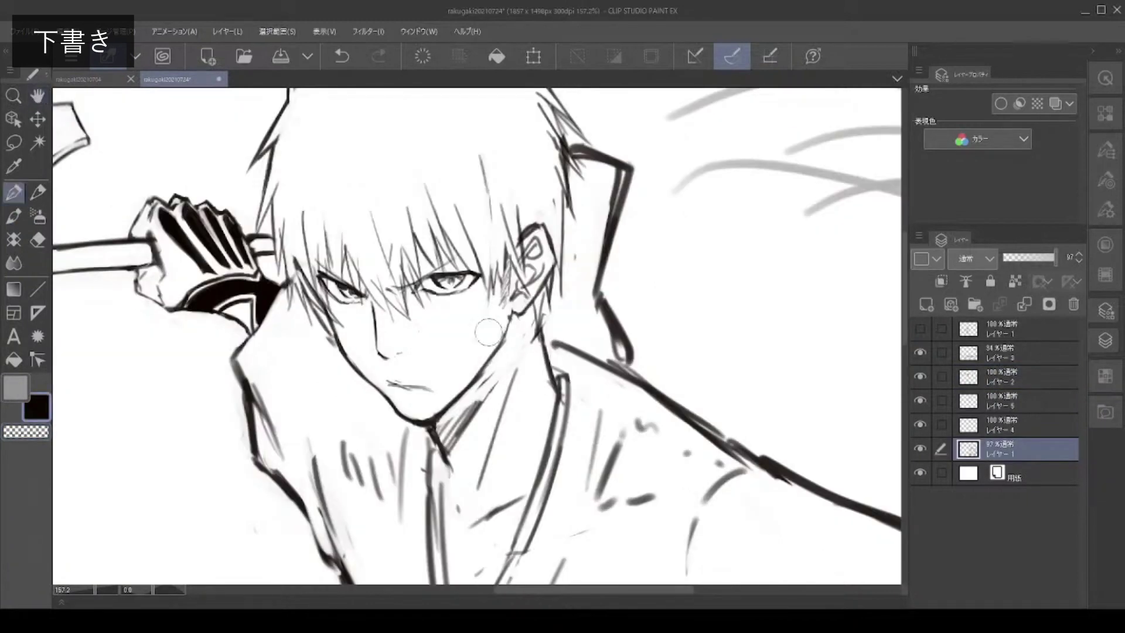
On レイヤー 1, hatch the shadow under the jaw and refine the neck, robe and sleeve lines
left_click_drag(487, 326, 514, 402)
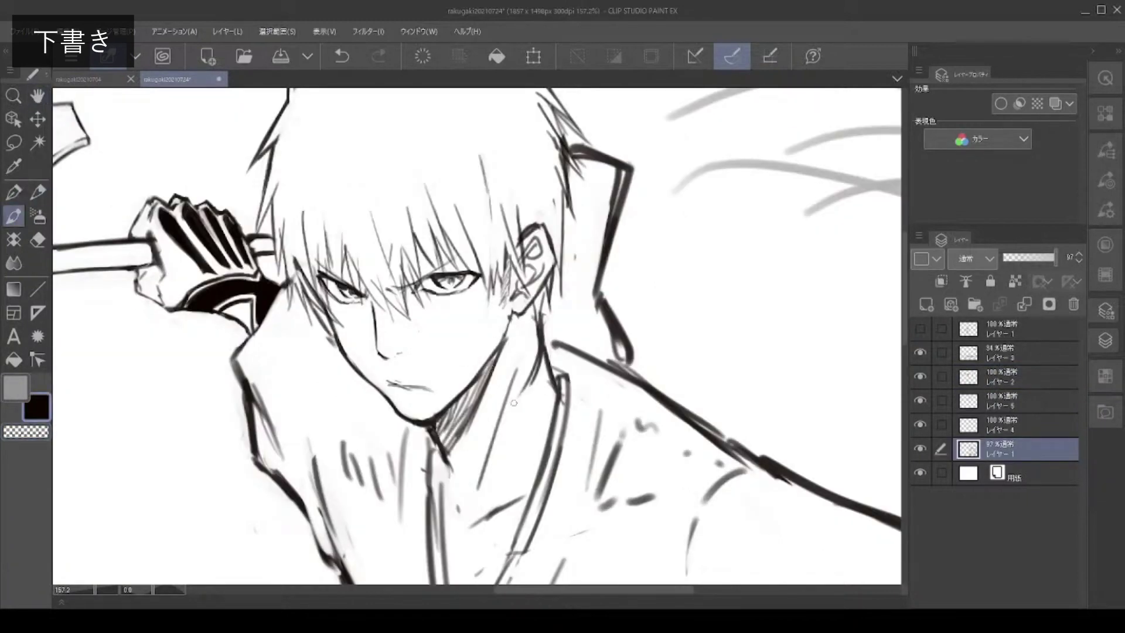
left_click_drag(551, 331, 512, 498)
key("c")
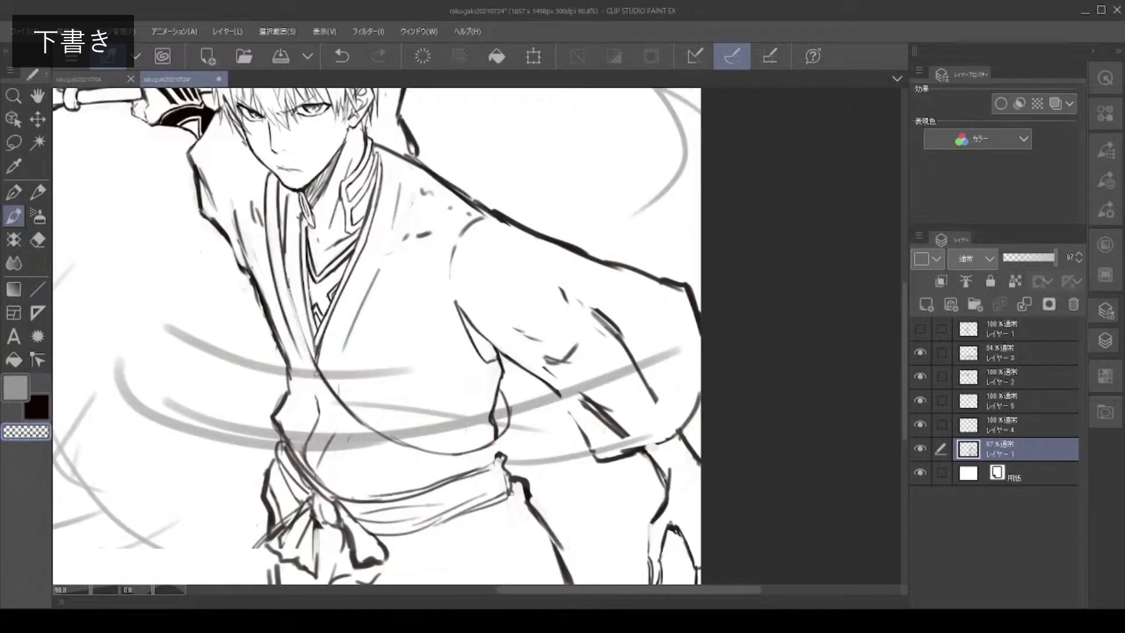
left_click_drag(325, 316, 287, 428)
left_click_drag(625, 440, 614, 457)
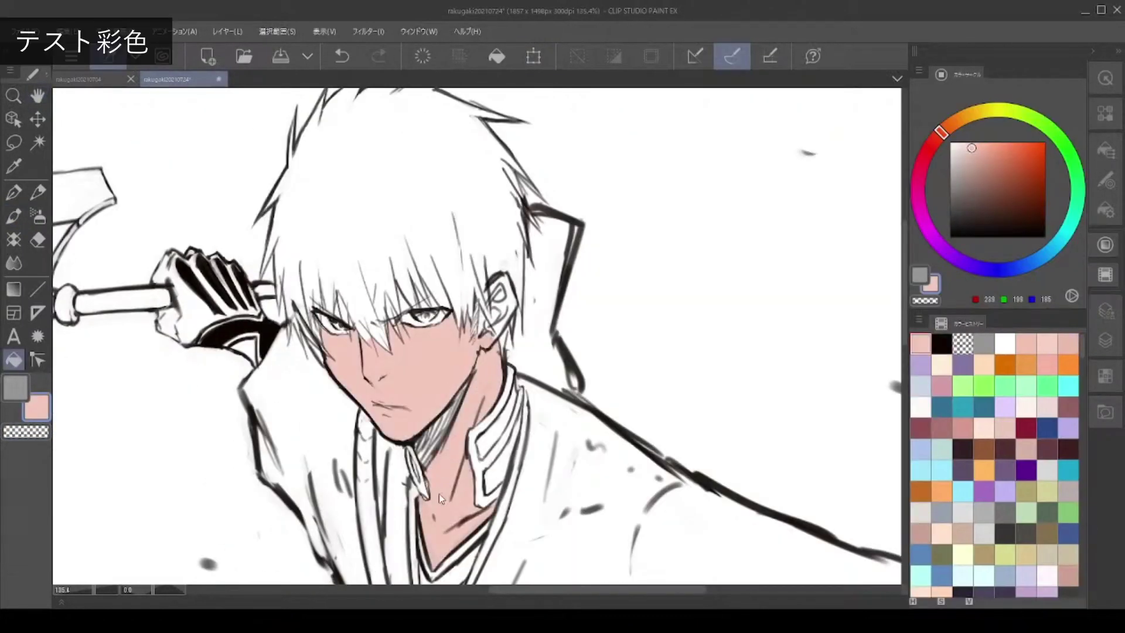
Fill the flat base colours: pink skin on the hand, red hair, dark grey robe and dark purple shoulder strap
left_click(187, 282)
left_click(229, 275)
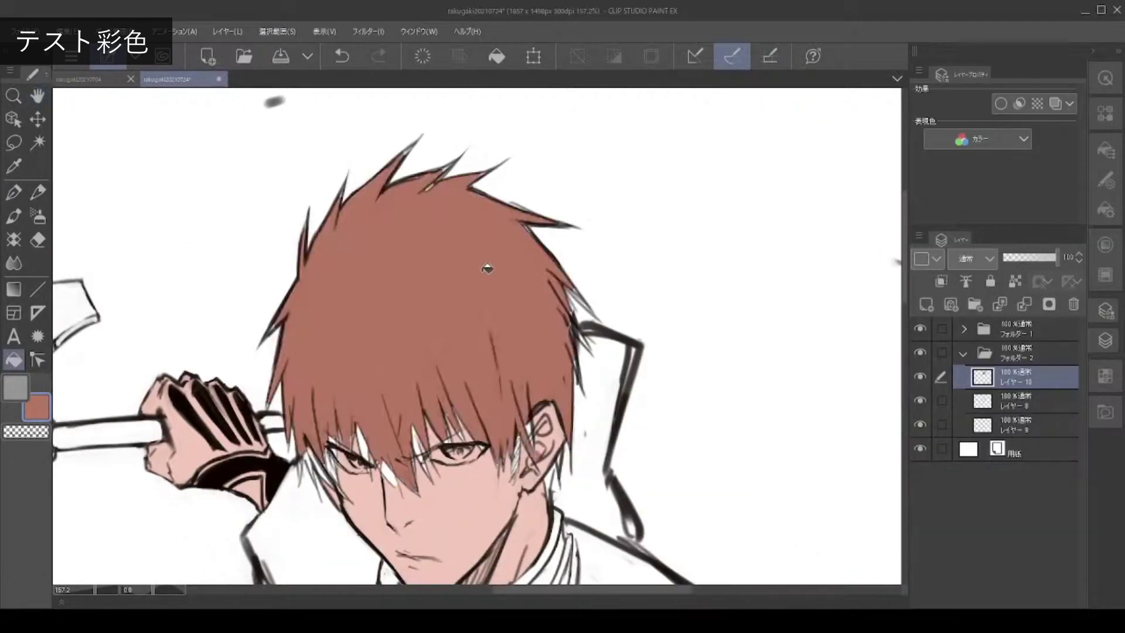
key("p")
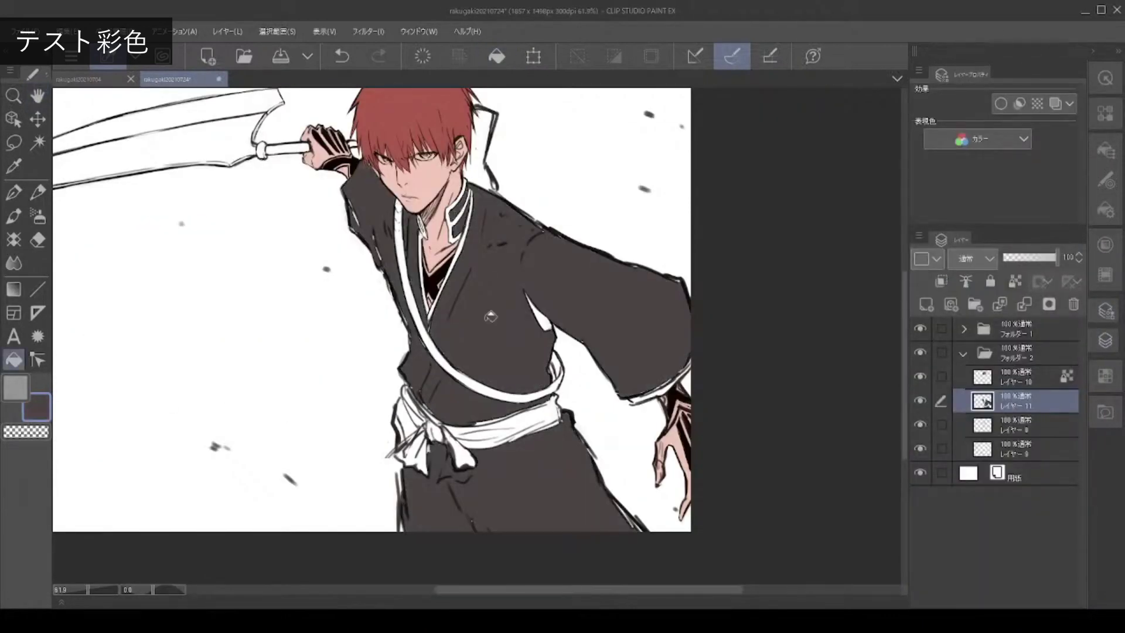
key("p")
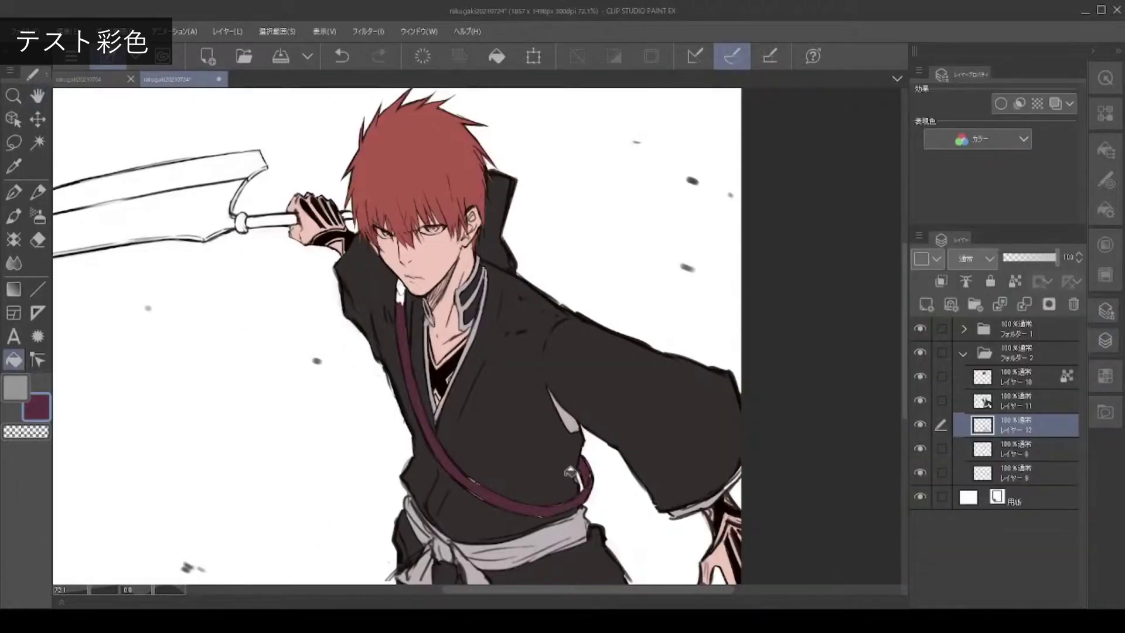
key("p")
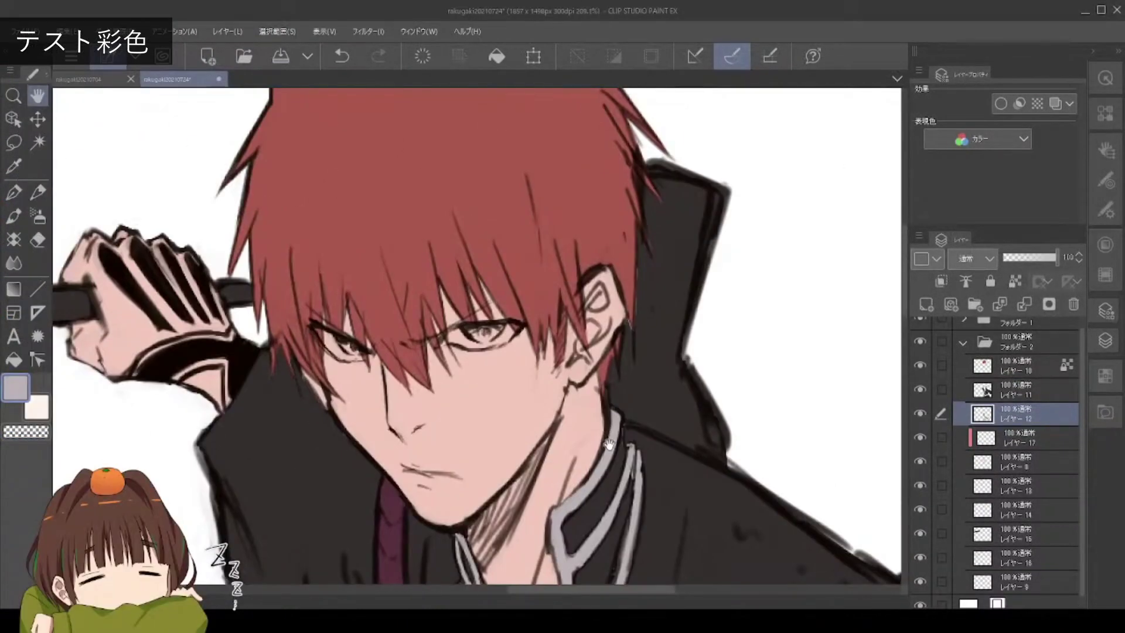
Paint pale cream highlights on the face and hand using a clipped layer above レイヤー 17
left_click(1020, 438)
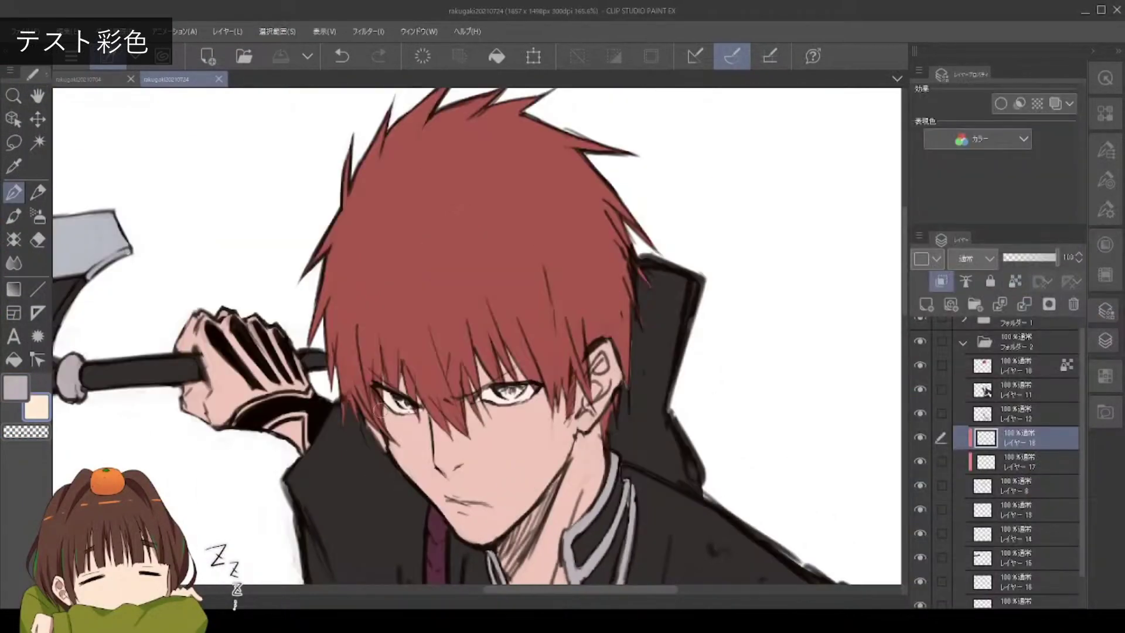
key("x")
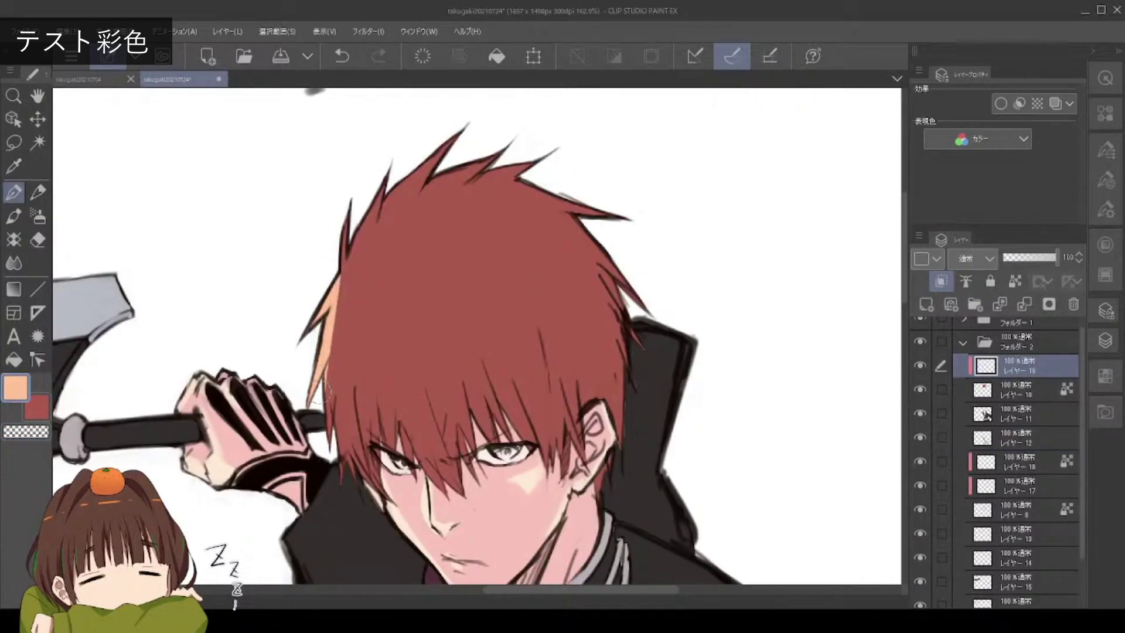
Paint light orange highlights into the hair and fringe on the clipped レイヤー 19
mouse_move(326, 392)
left_mouse_down()
mouse_move(335, 469)
mouse_move(359, 491)
mouse_move(354, 342)
mouse_move(355, 450)
left_mouse_up()
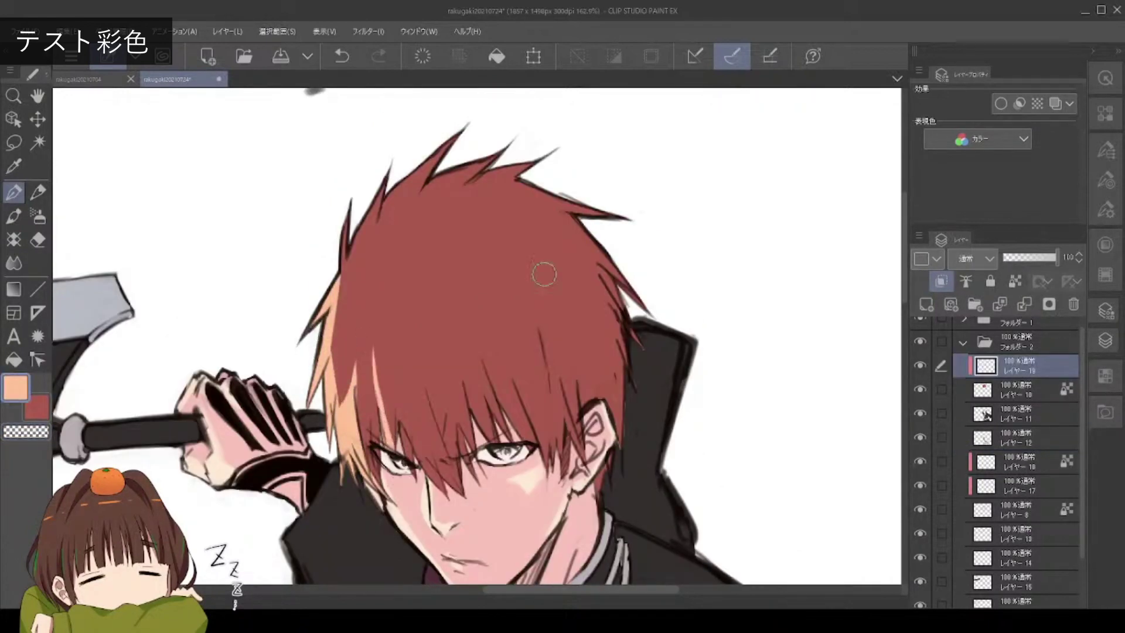
key("ctrl+z")
key("b")
key("c")
mouse_move(410, 358)
left_mouse_down()
mouse_move(404, 410)
mouse_move(433, 457)
mouse_move(378, 351)
mouse_move(399, 457)
left_mouse_up()
key("c")
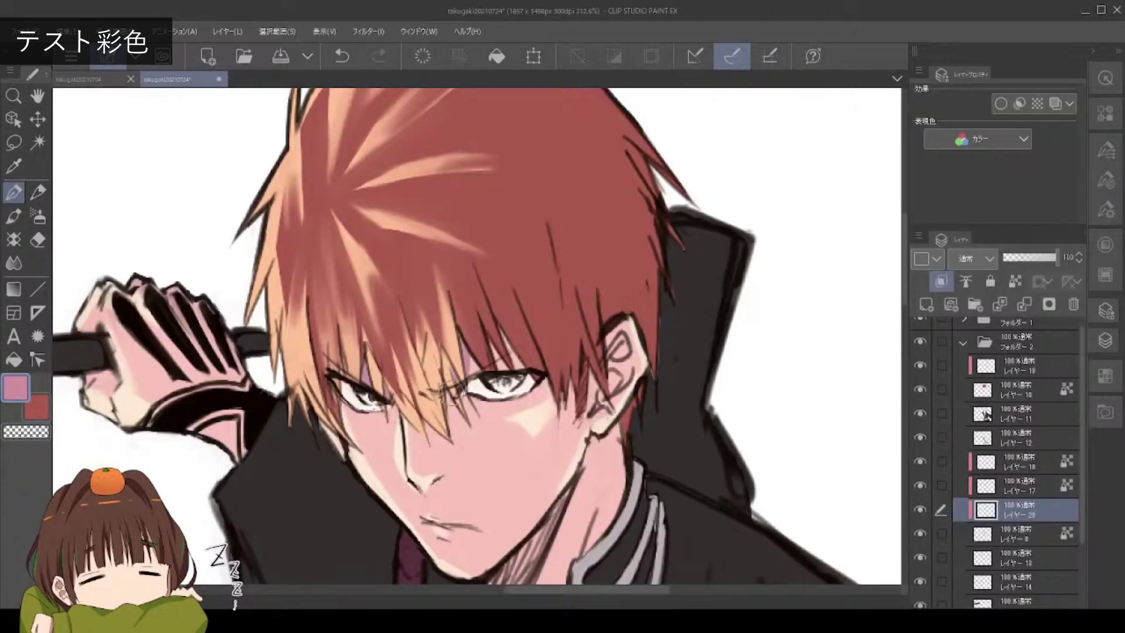
Shade the skin beneath the fringe, inside the ear and on the neck with purplish pink on レイヤー 20
key("c")
key("c")
mouse_move(468, 375)
left_mouse_down()
mouse_move(504, 360)
mouse_move(535, 365)
left_mouse_up()
key("c")
key("c")
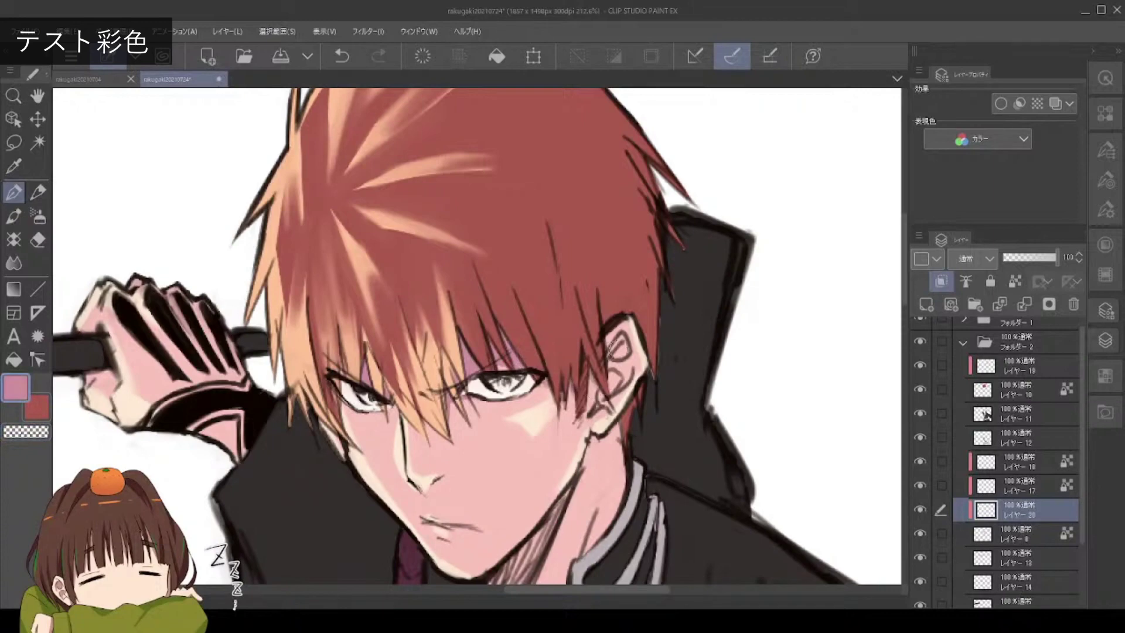
key("ctrl+minus")
left_click_drag(469, 340, 509, 427)
left_click_drag(516, 299, 537, 351)
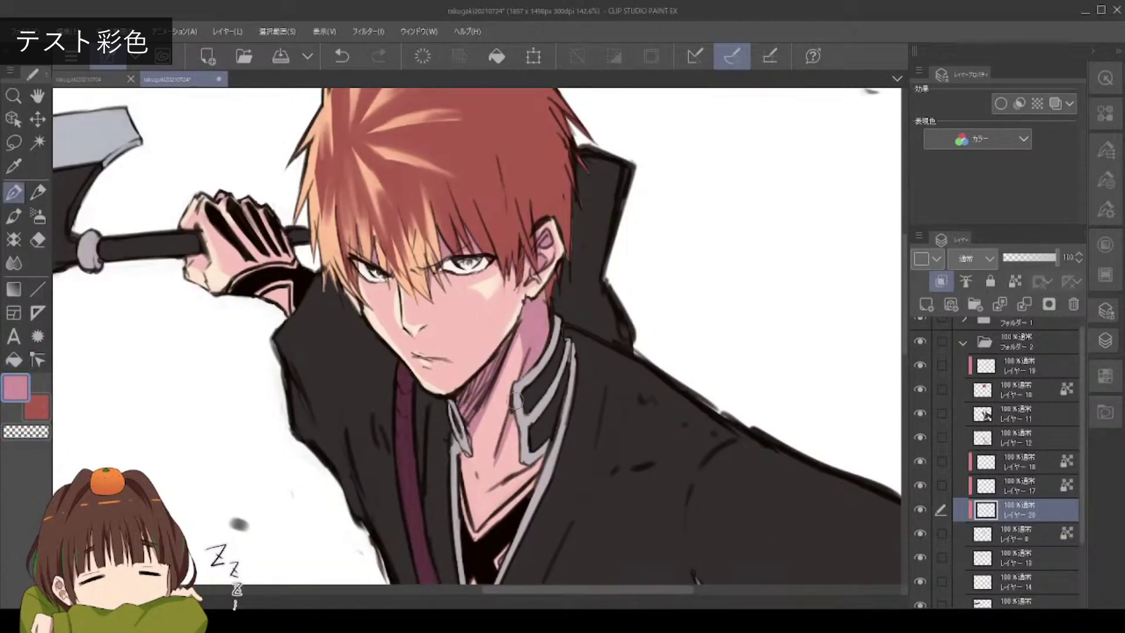
Add a new clipped layer above レイヤー 17 and colour both irises dark red
left_click_drag(514, 400, 469, 305)
scroll(469, 305, "down", 3)
scroll(469, 305, "up", 5)
left_click(926, 304)
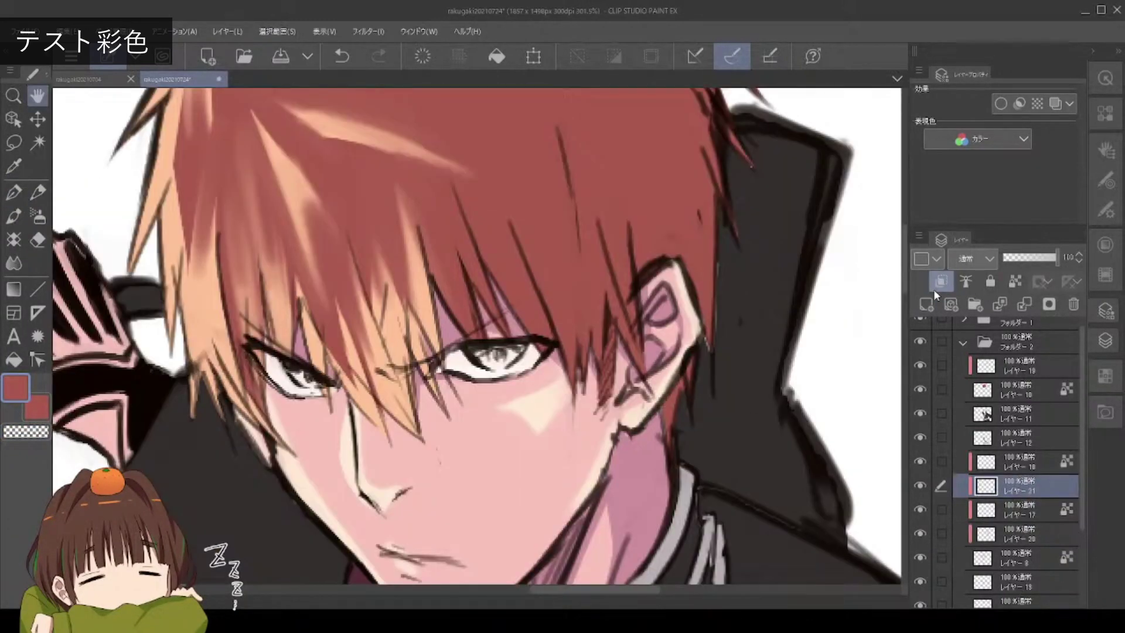
key("p")
left_click_drag(484, 351, 493, 354)
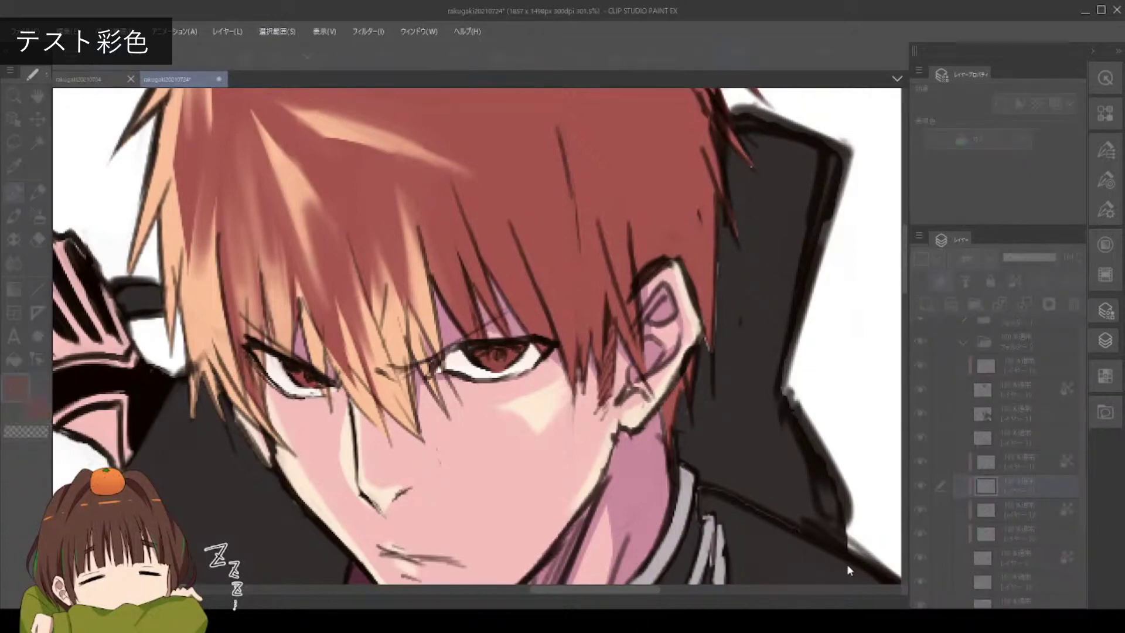
Choose a light purple and paint accents in the upper part of both irises
key("space")
mouse_move(571, 412)
left_mouse_down()
mouse_move(562, 418)
mouse_move(579, 421)
left_mouse_up()
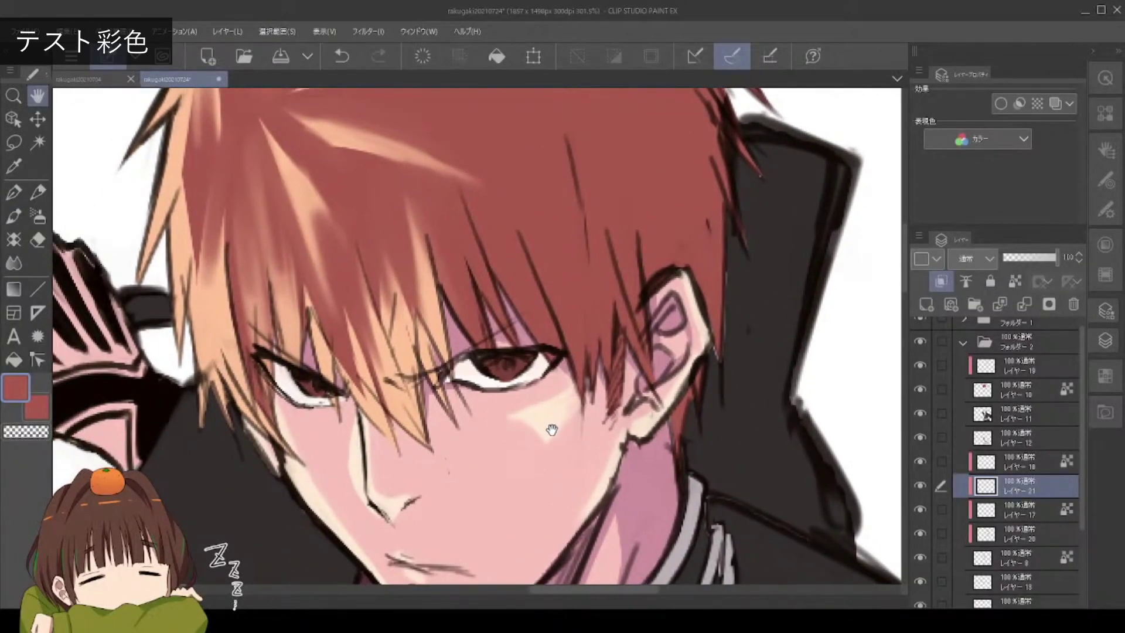
left_click(1008, 510)
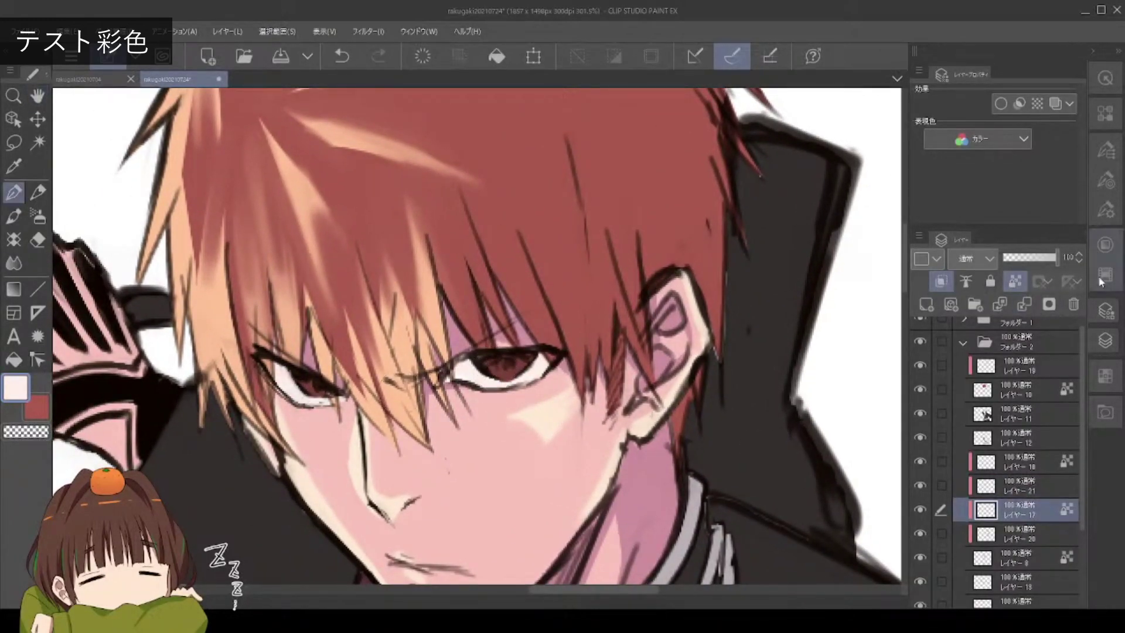
left_click(1106, 245)
scroll(469, 352, "up", 2)
left_click(986, 146)
left_click_drag(445, 366, 460, 369)
left_click_drag(671, 351, 705, 368)
key("c")
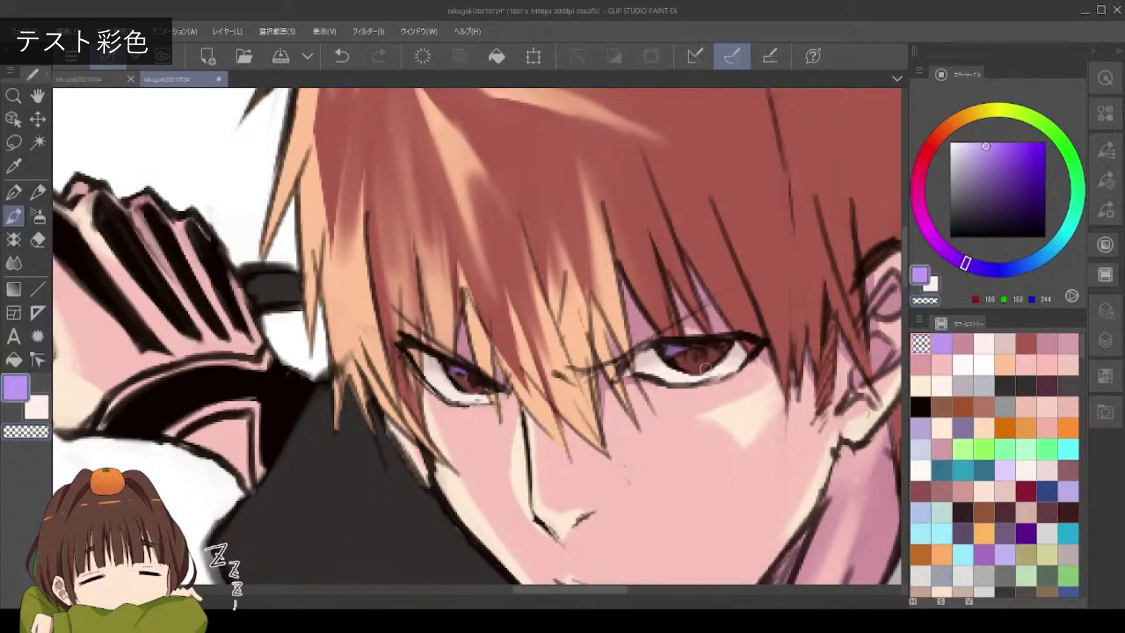
Choose a bright cyan and paint small accents in both irises on a new top layer
left_click(1068, 449)
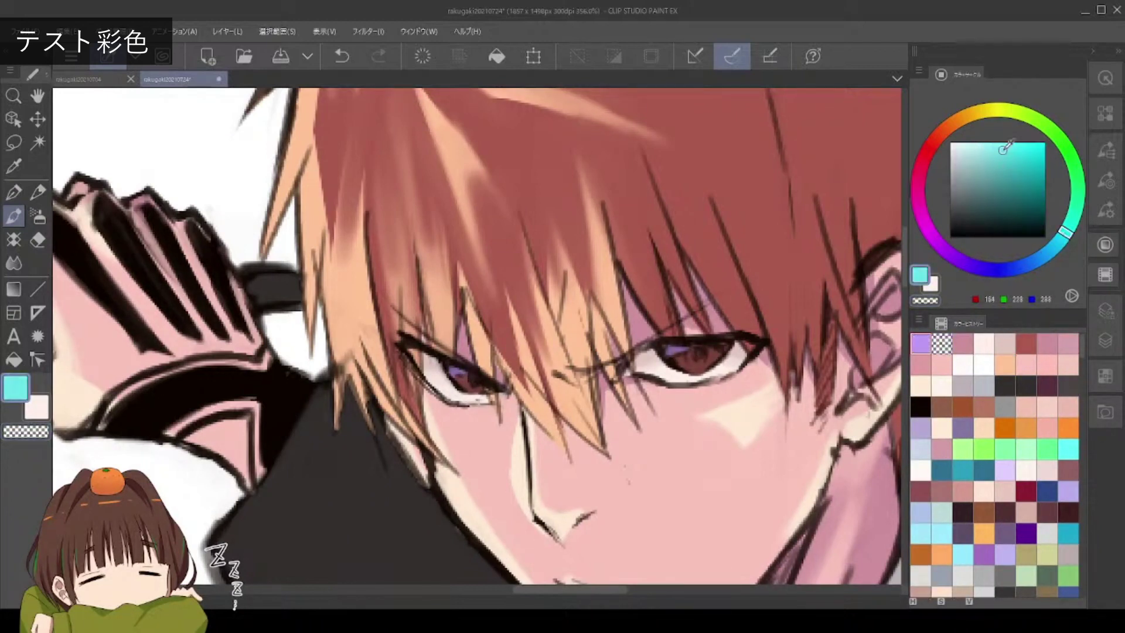
left_click(1106, 309)
left_click_drag(476, 377, 495, 387)
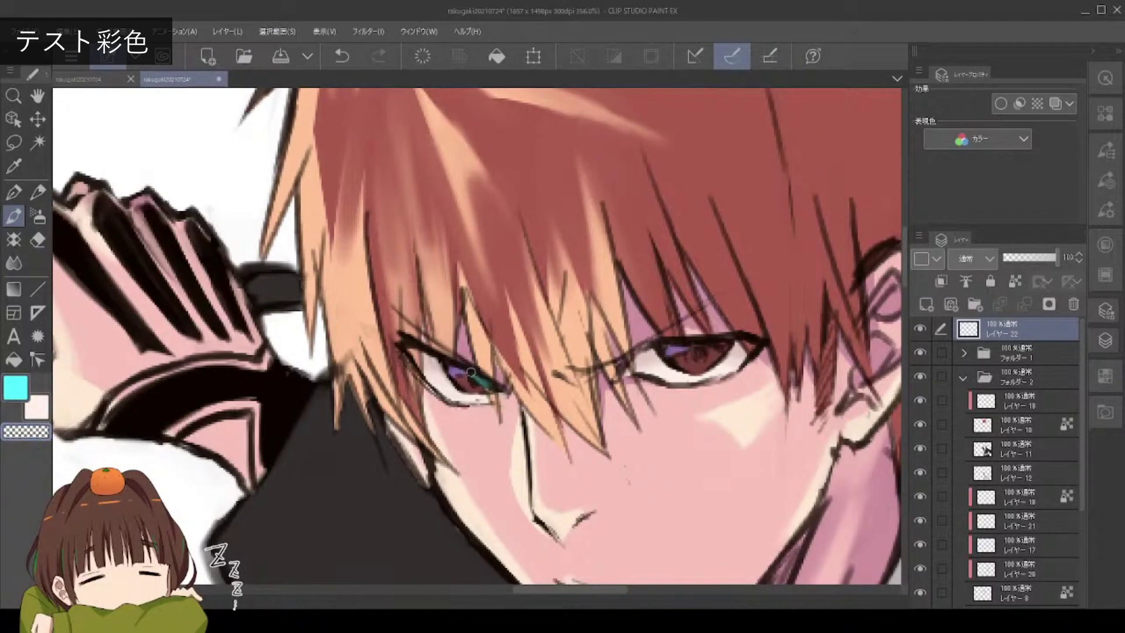
mouse_move(727, 346)
left_mouse_down()
mouse_move(697, 347)
mouse_move(717, 351)
left_mouse_up()
key("c")
key("c")
Add a clipped layer above フォルダー 1, choose highlight colours and brighten both irises with an orange glow on a 加算(発光) layer
left_click_drag(671, 441, 524, 447)
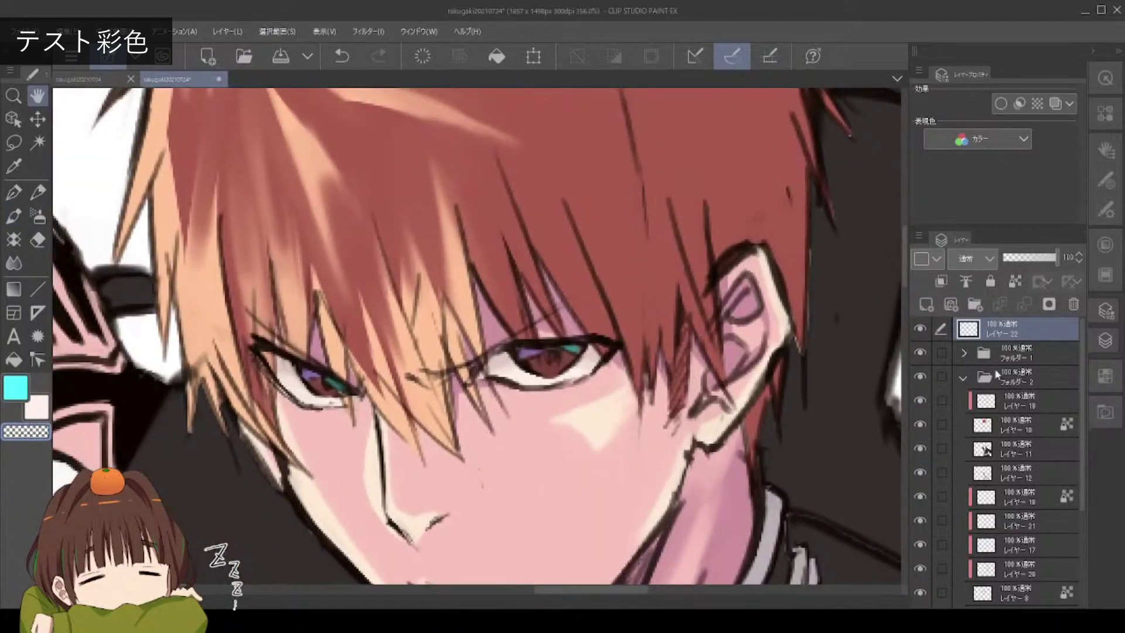
key("ctrl+shift+n")
left_click(309, 389, "alt")
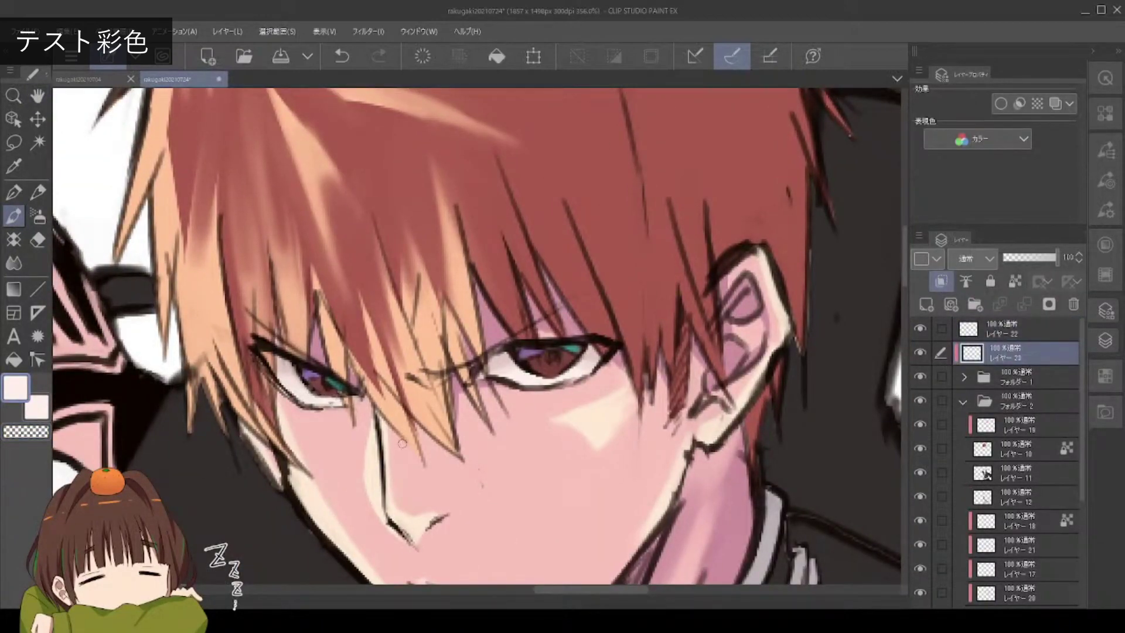
key("x")
left_click(566, 373, "alt")
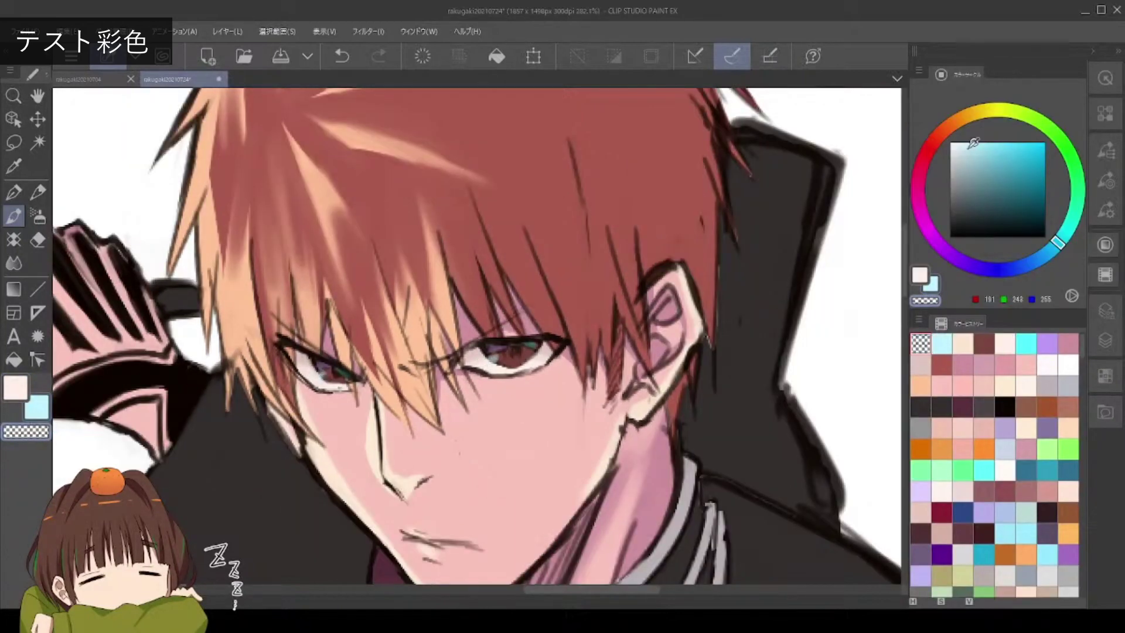
left_click(1070, 233)
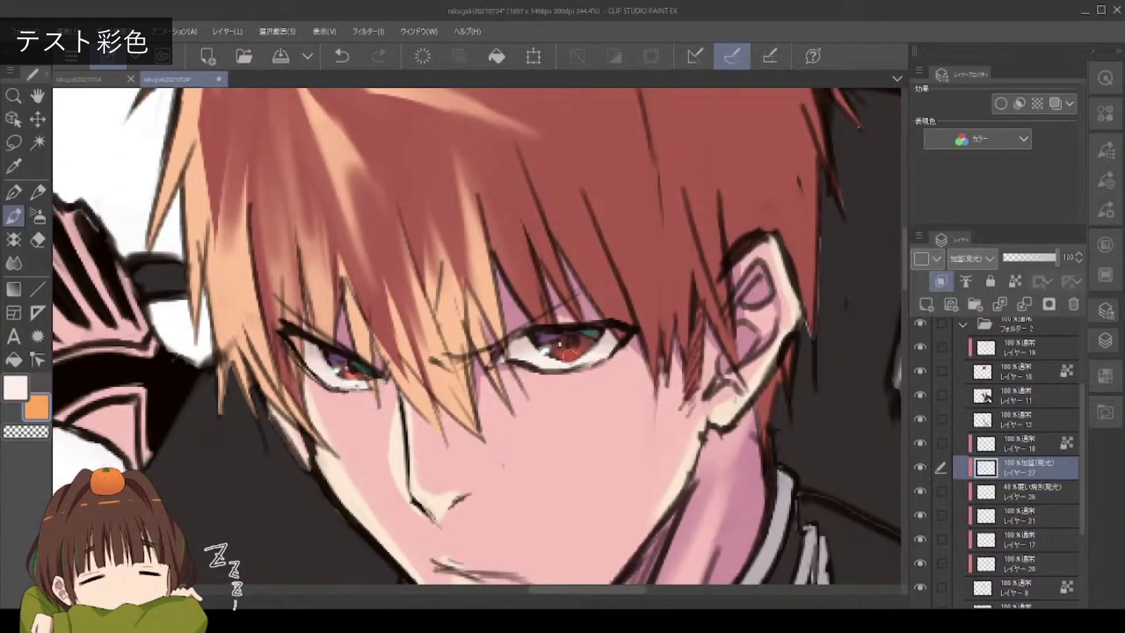
key("c")
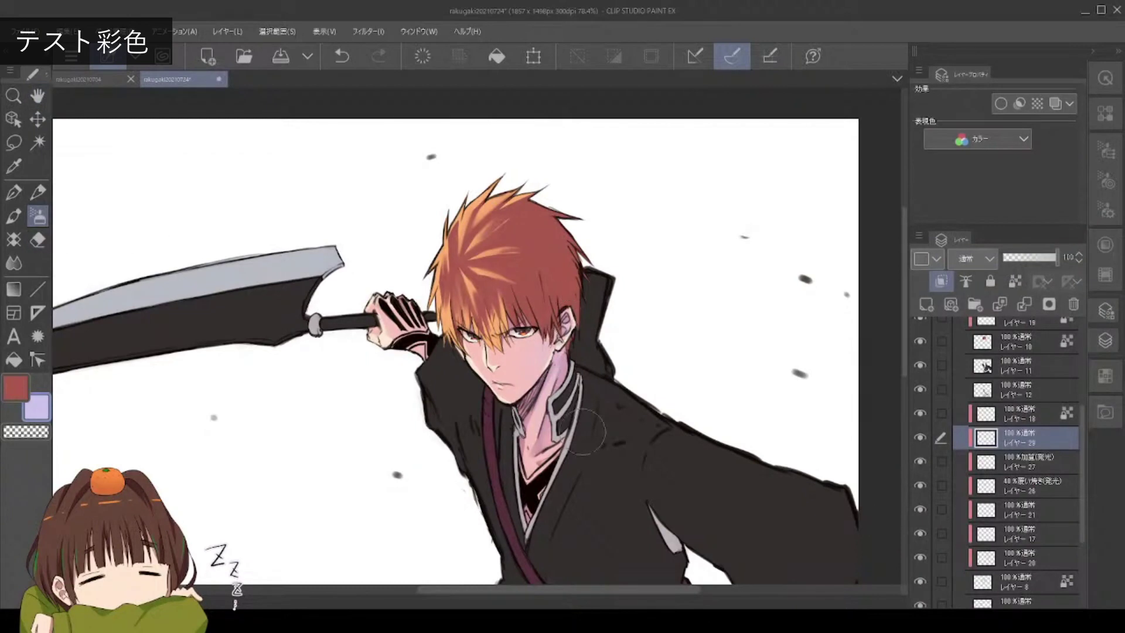
Brush soft lavender shading over the shaded side of the hair on the clipped レイヤー 29
key("c")
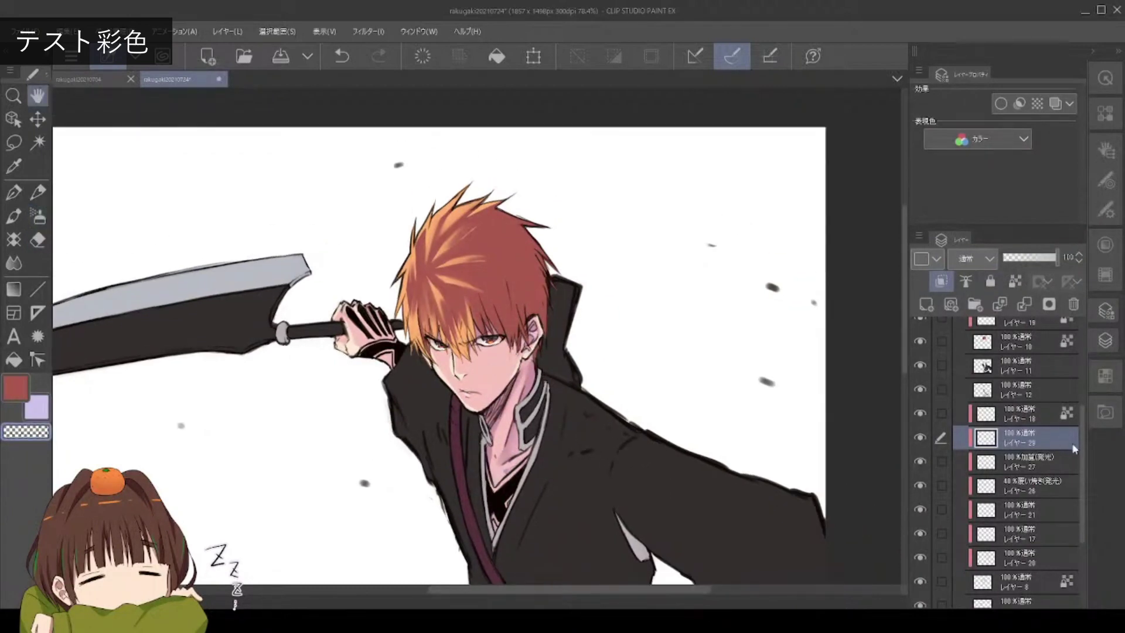
left_click_drag(580, 328, 547, 337)
mouse_move(528, 281)
left_mouse_down()
mouse_move(557, 340)
mouse_move(548, 362)
mouse_move(644, 385)
left_mouse_up()
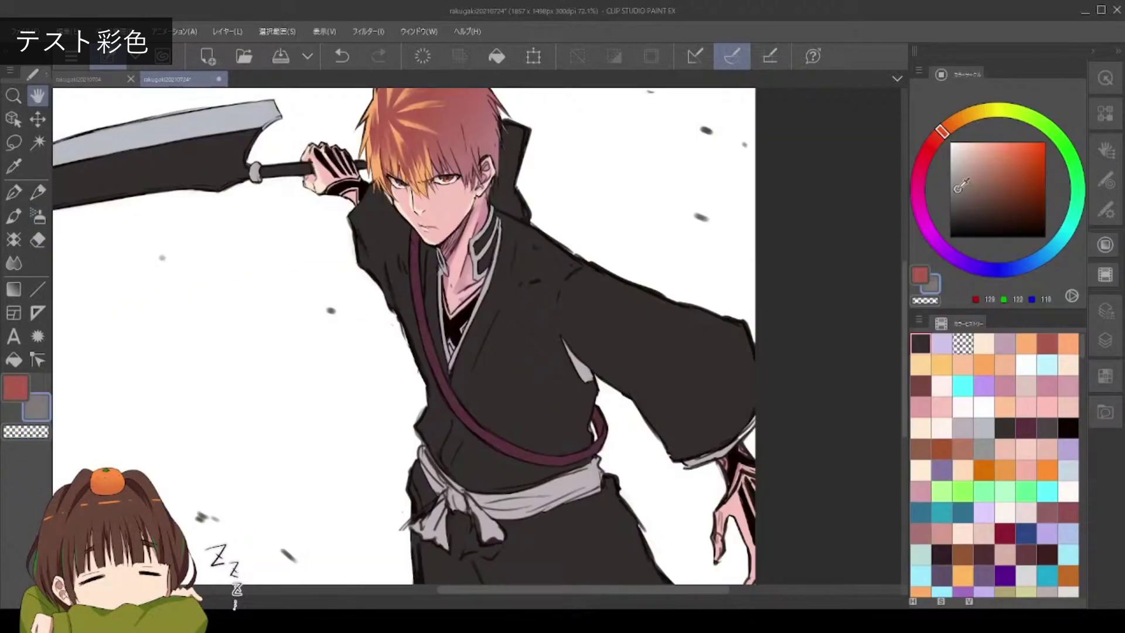
Paint grey highlights on the raised sleeve and brighten the chest strap with red, using clipped layers
left_click(961, 181)
left_click(14, 191)
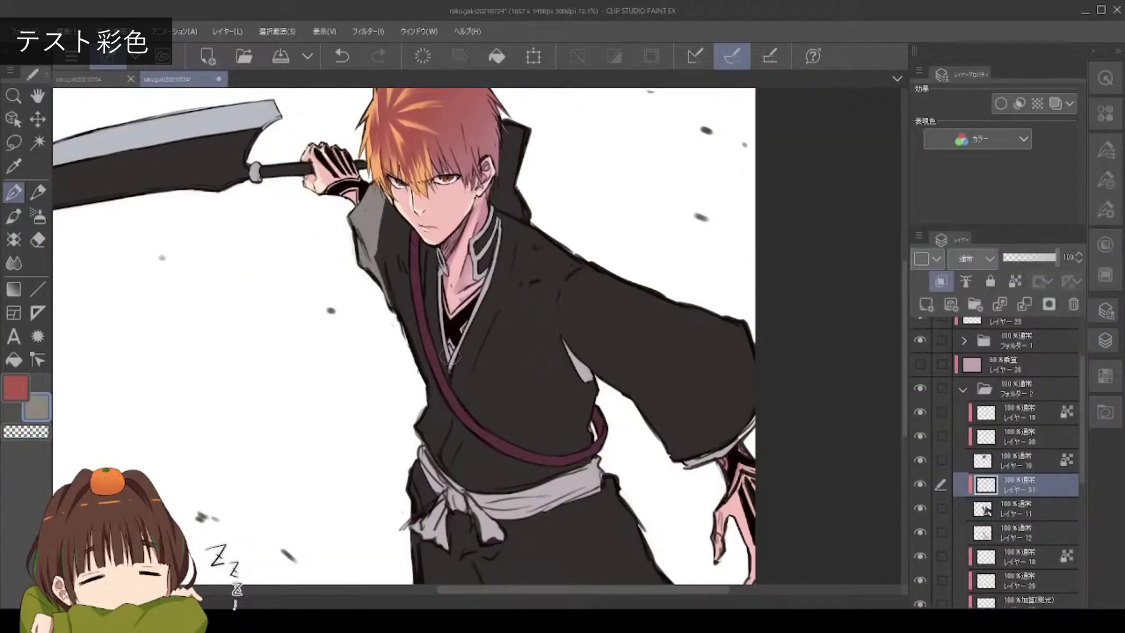
key("b")
left_click_drag(378, 214, 390, 302)
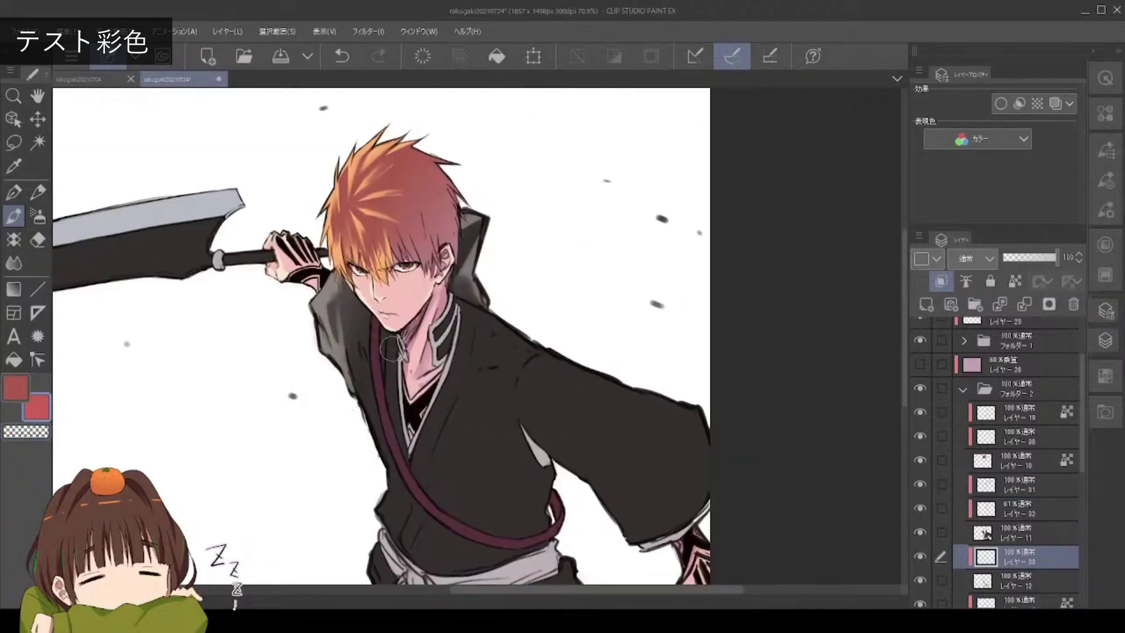
left_click_drag(378, 319, 462, 527)
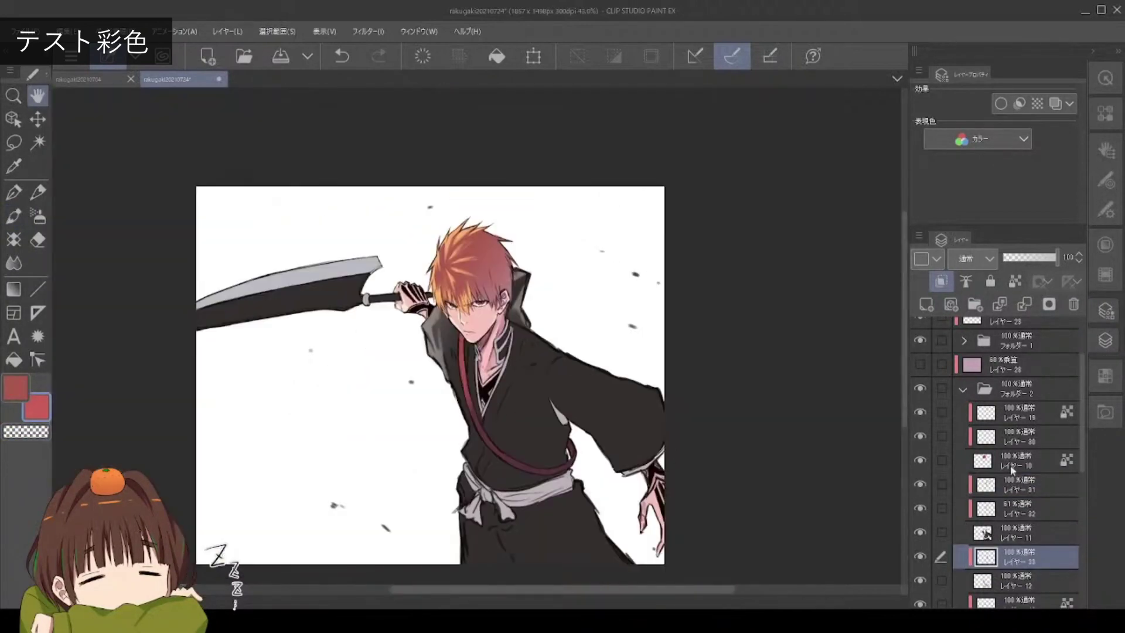
Airbrush bright cyan over the sword on a clipped スクリーン layer above レイヤー 28 and lower the layer's opacity to 41%
left_click(1020, 359)
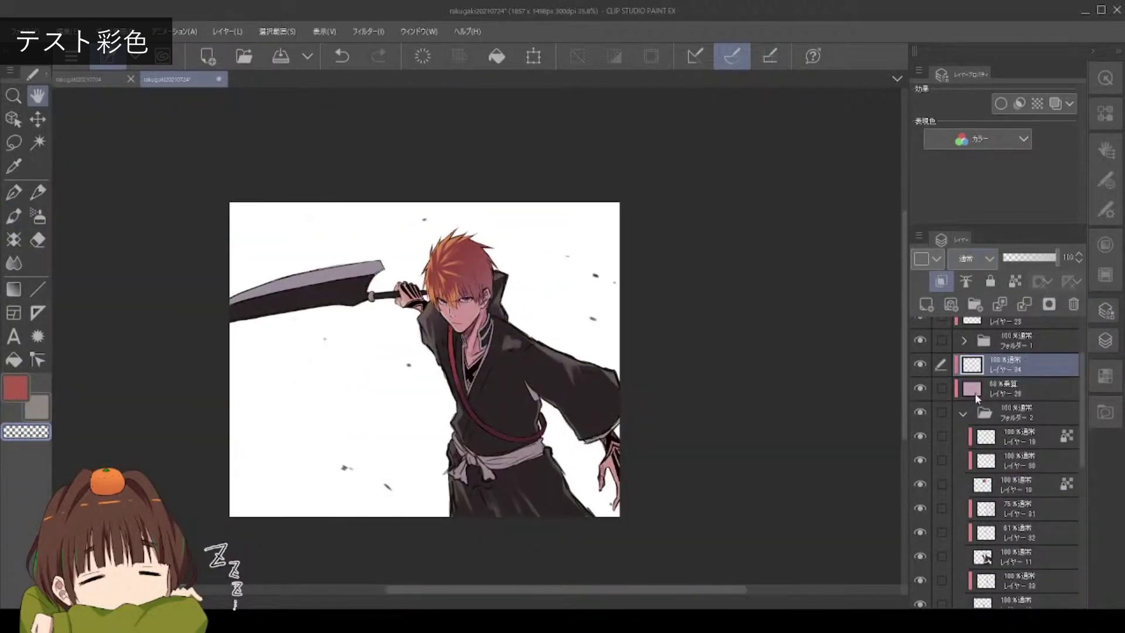
left_click(1106, 311)
left_click(1008, 175)
left_click(1105, 244)
left_click(37, 216)
mouse_move(246, 308)
left_mouse_down()
mouse_move(324, 276)
mouse_move(249, 325)
mouse_move(393, 293)
left_mouse_up()
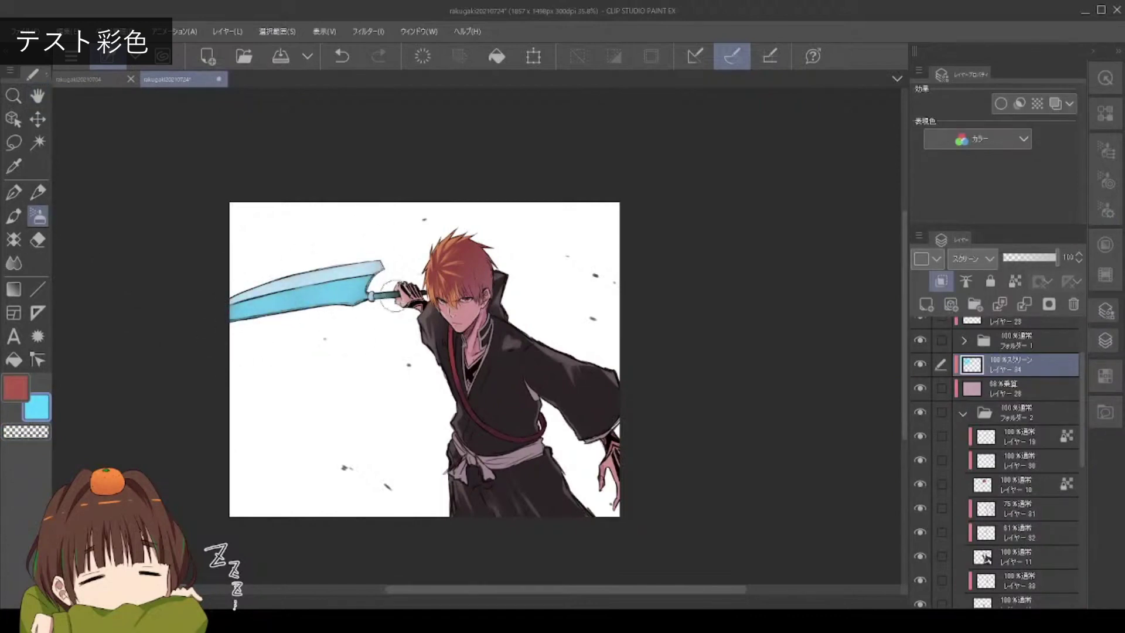
left_click_drag(1058, 258, 1025, 258)
Move フォルダー 1 and all layers above it, up to レイヤー 25, into フォルダー 2
left_click(1017, 341)
scroll(1008, 410, "up", 3)
left_click(1002, 329, "shift")
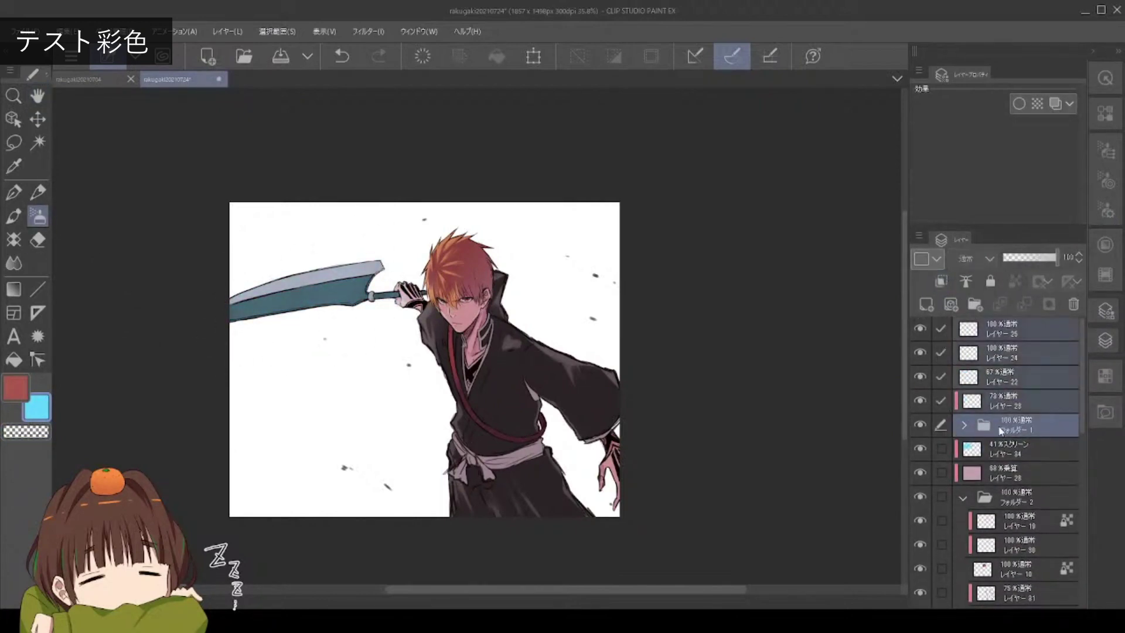
Paint small pale yellow highlights around the crown and in the fringe of the hair
left_click(1106, 245)
left_click(14, 216)
scroll(378, 391, "up", 5)
left_click(941, 344)
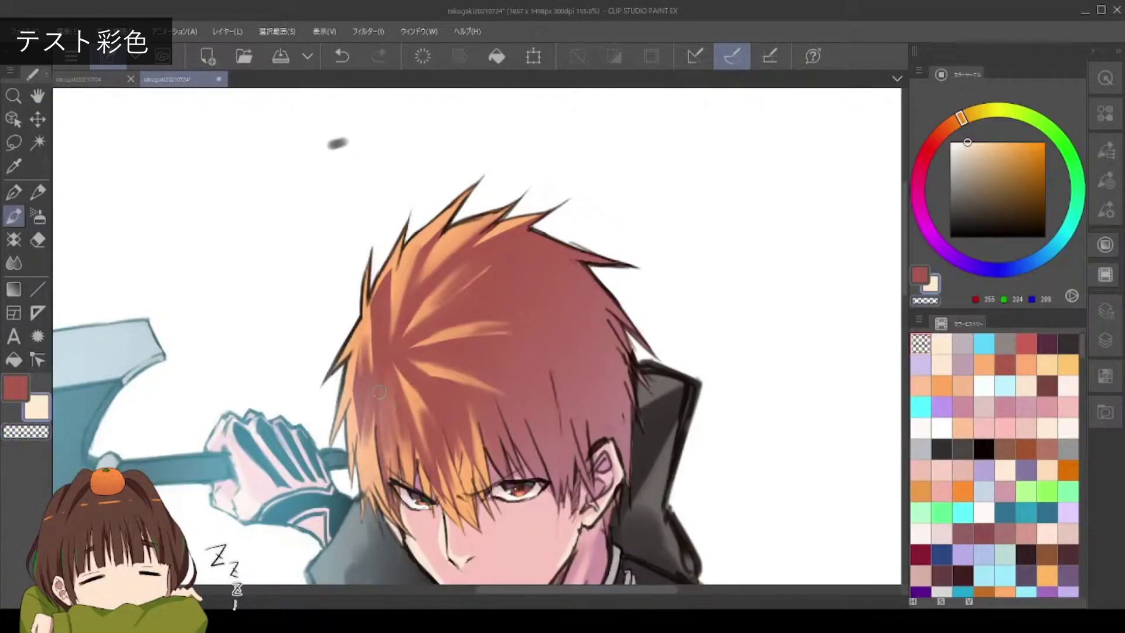
key("c")
mouse_move(378, 391)
left_mouse_down()
mouse_move(382, 413)
mouse_move(436, 382)
left_mouse_up()
key("p")
key("c")
key("c")
key("c")
Paint bright cyan glints across the hair on the clipped レイヤー 37 and add red strokes to the hair's lit side
left_click(1105, 340)
scroll(418, 375, "down", 1)
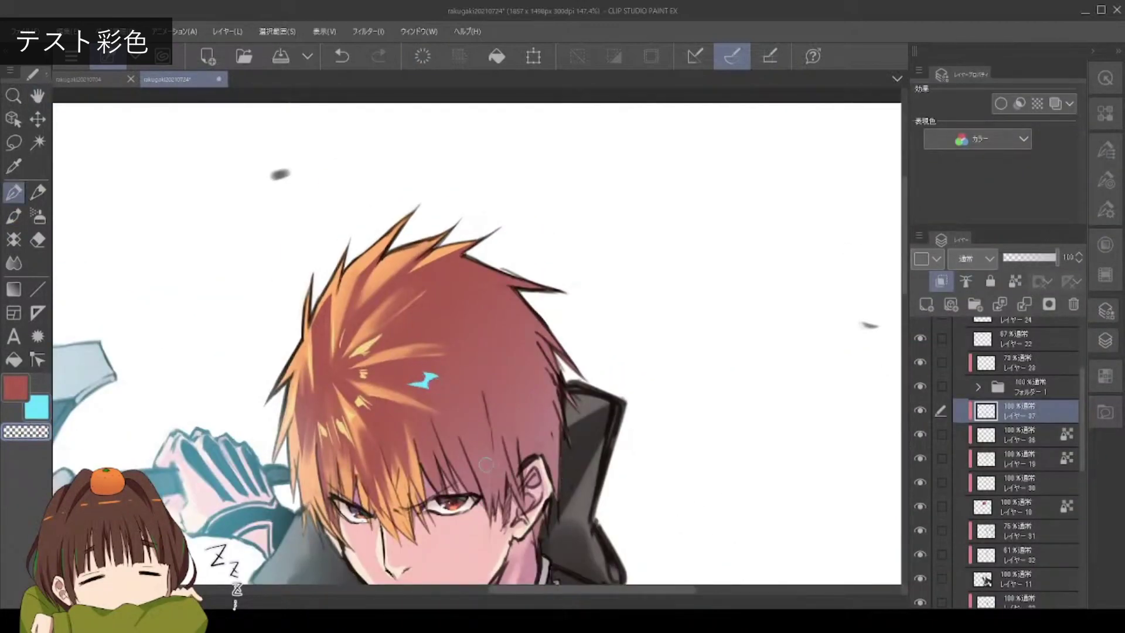
key("x")
key("c")
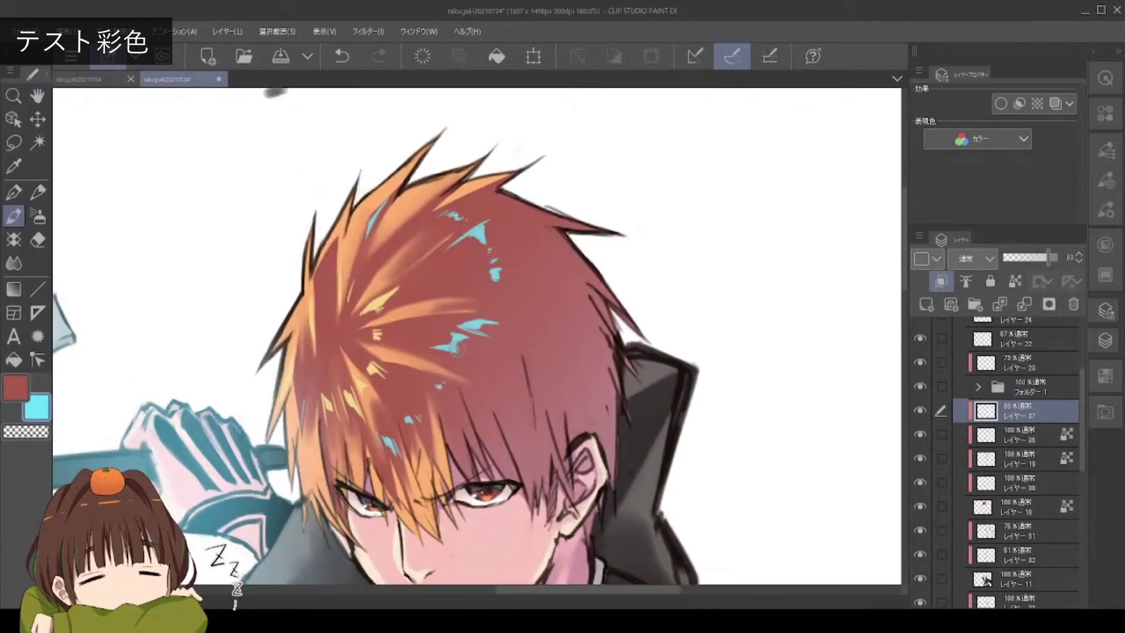
key("c")
mouse_move(467, 342)
left_mouse_down()
mouse_move(478, 355)
mouse_move(457, 398)
left_mouse_up()
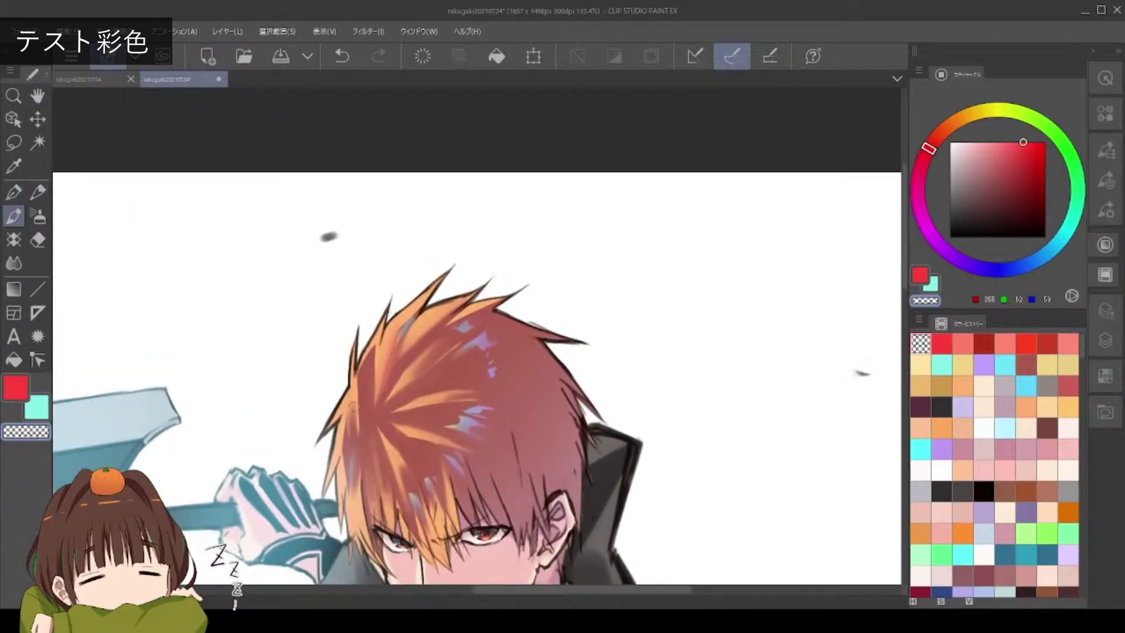
left_click_drag(354, 406, 348, 428)
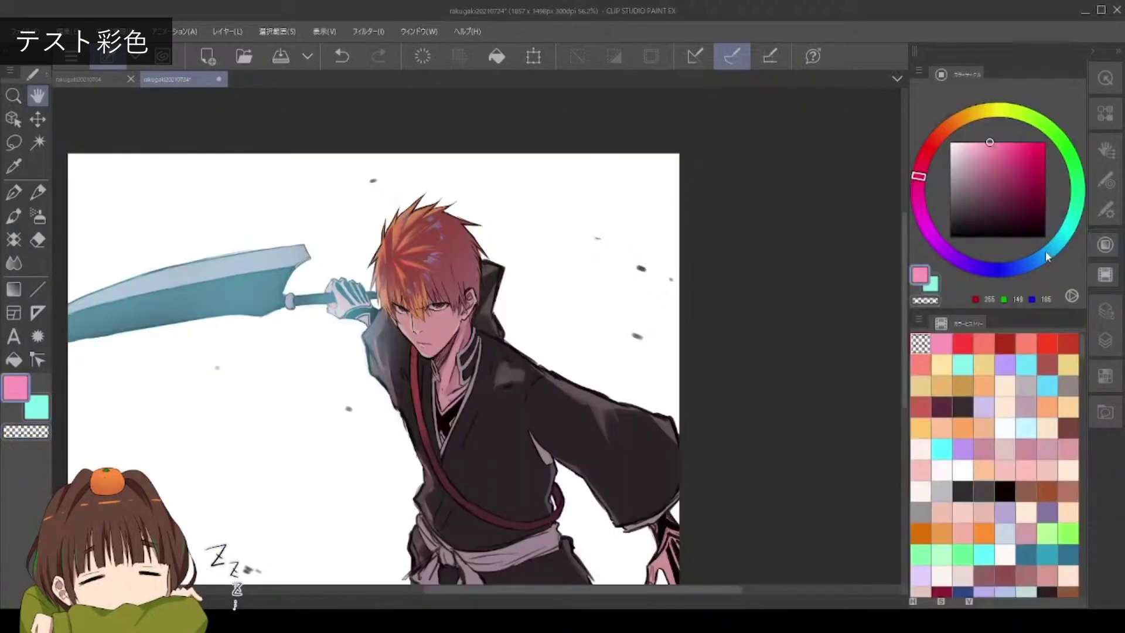
Choose a vivid purple and paint rim light along the ear, collar, shoulder and outstretched sleeve with a 覆い焼きカラー layer
left_click(974, 266)
left_click(1003, 141)
key("b")
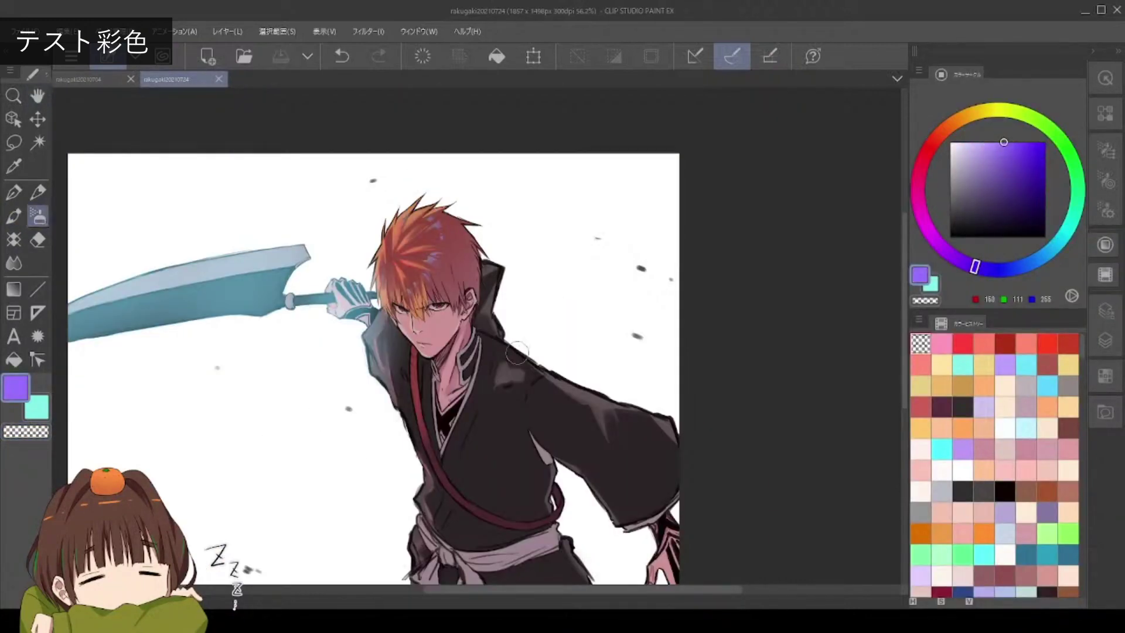
mouse_move(504, 338)
left_mouse_down()
mouse_move(553, 375)
mouse_move(489, 276)
mouse_move(477, 307)
left_mouse_up()
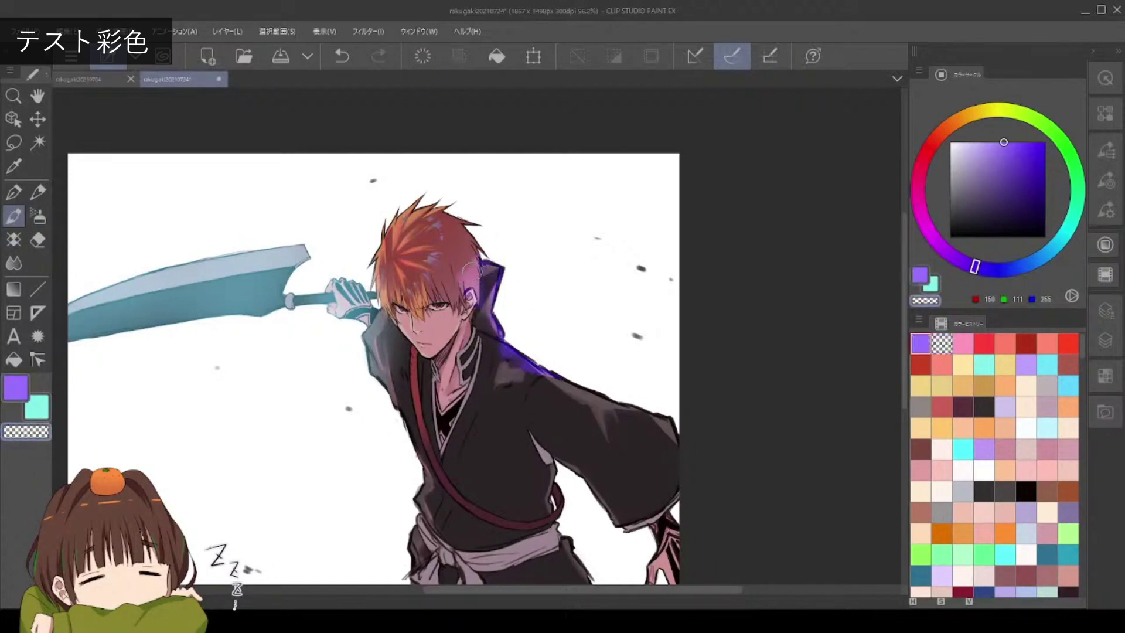
left_click_drag(487, 246, 468, 288)
mouse_move(498, 369)
left_mouse_down()
mouse_move(636, 410)
mouse_move(561, 384)
left_mouse_up()
left_click_drag(630, 407, 677, 441)
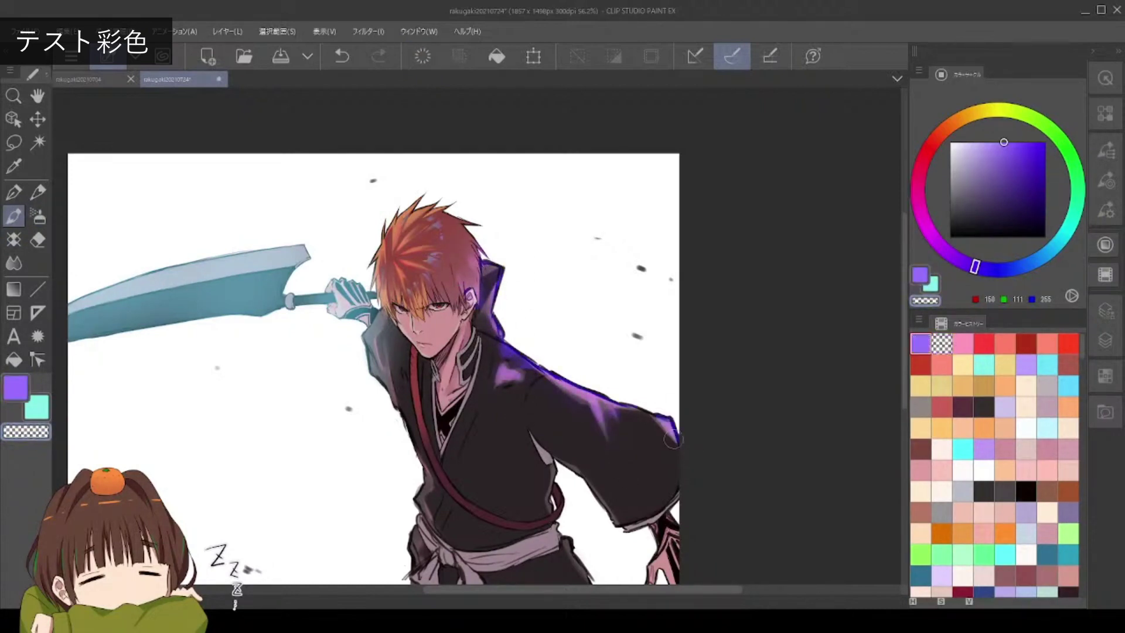
Paint light blue rim light along the waist and raised sleeve on the 覆い焼きカラー レイヤー 40 and lower its opacity to 46%
key("h")
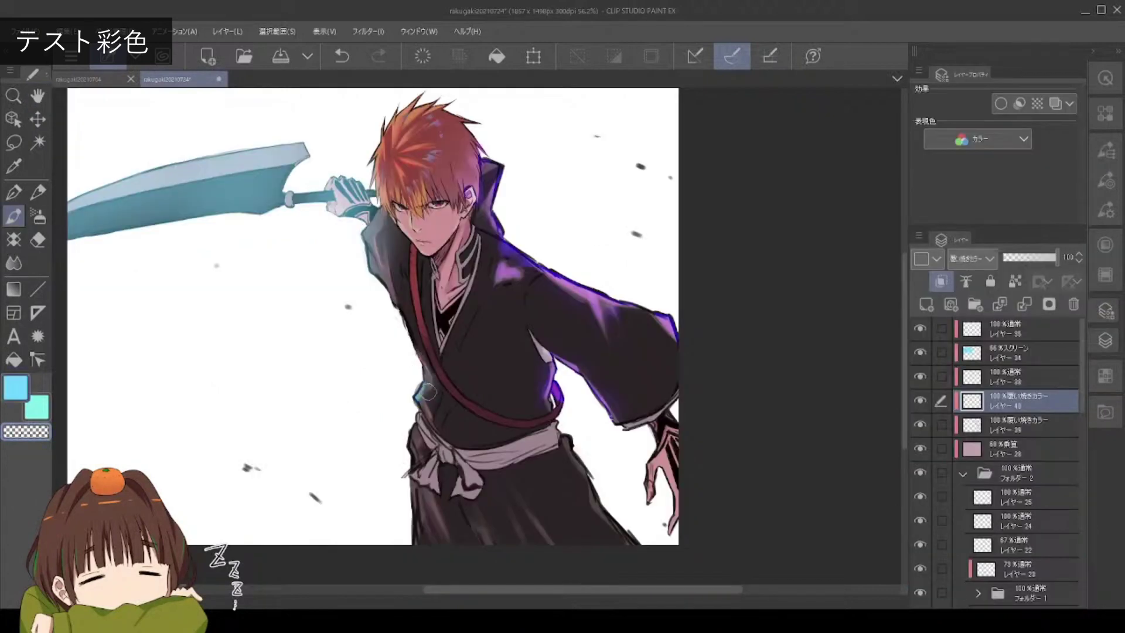
left_click_drag(419, 366, 422, 434)
mouse_move(366, 231)
left_mouse_down()
mouse_move(387, 290)
mouse_move(369, 231)
mouse_move(385, 265)
left_mouse_up()
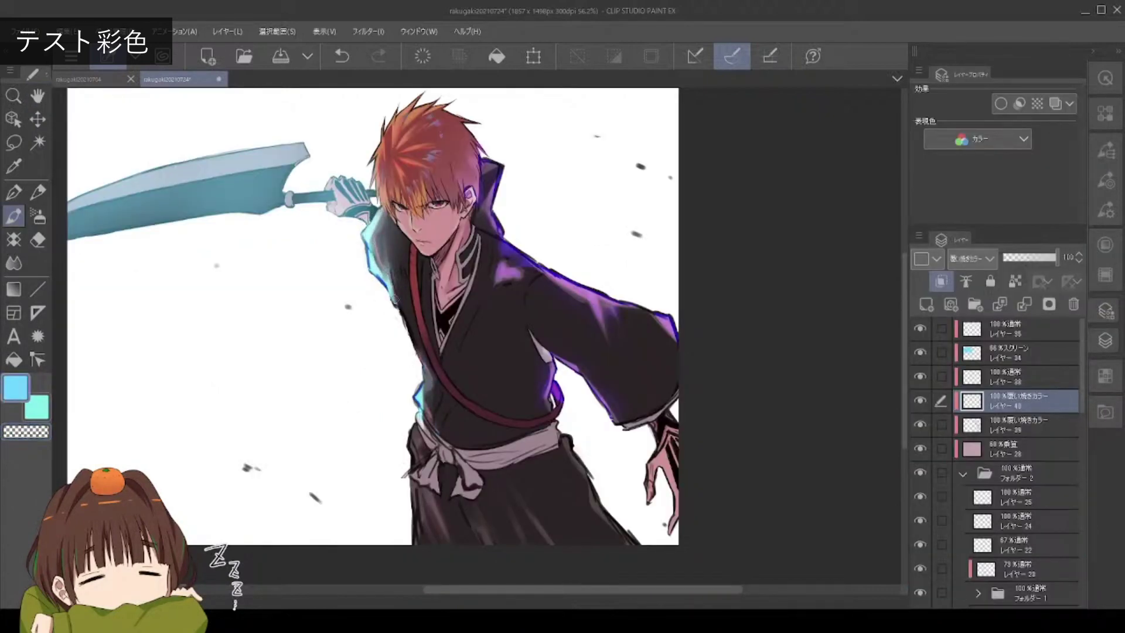
left_click_drag(1054, 258, 1017, 262)
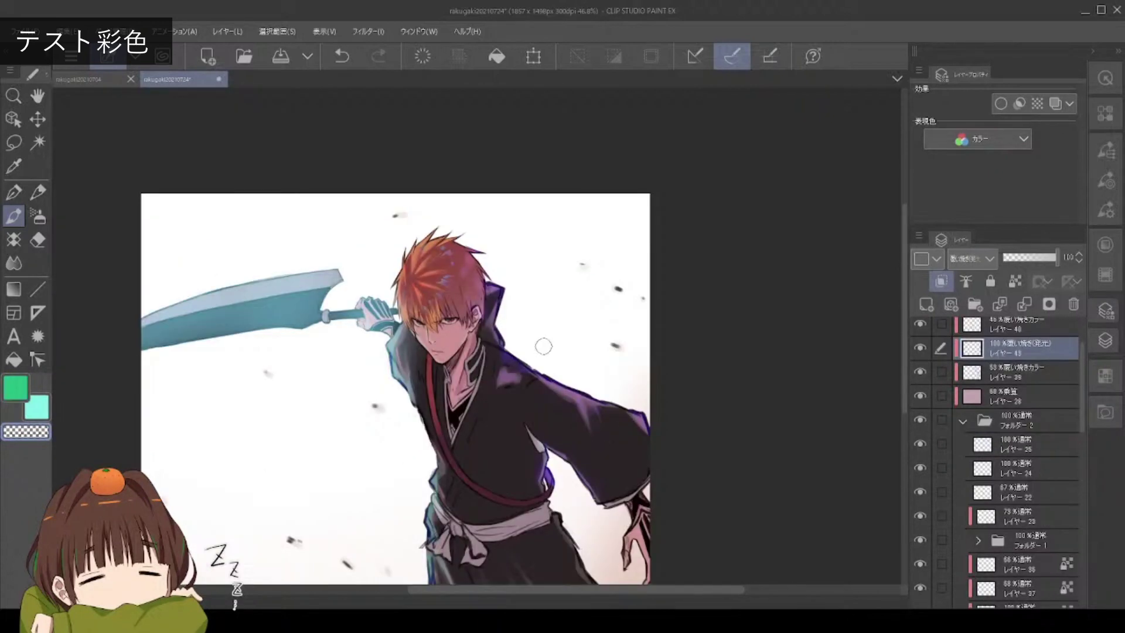
Paint green glow highlights along the outstretched sleeve and shoulder on the 覆い焼き(発光) レイヤー 43, comparing the image with that layer hidden
left_click_drag(589, 434, 538, 373)
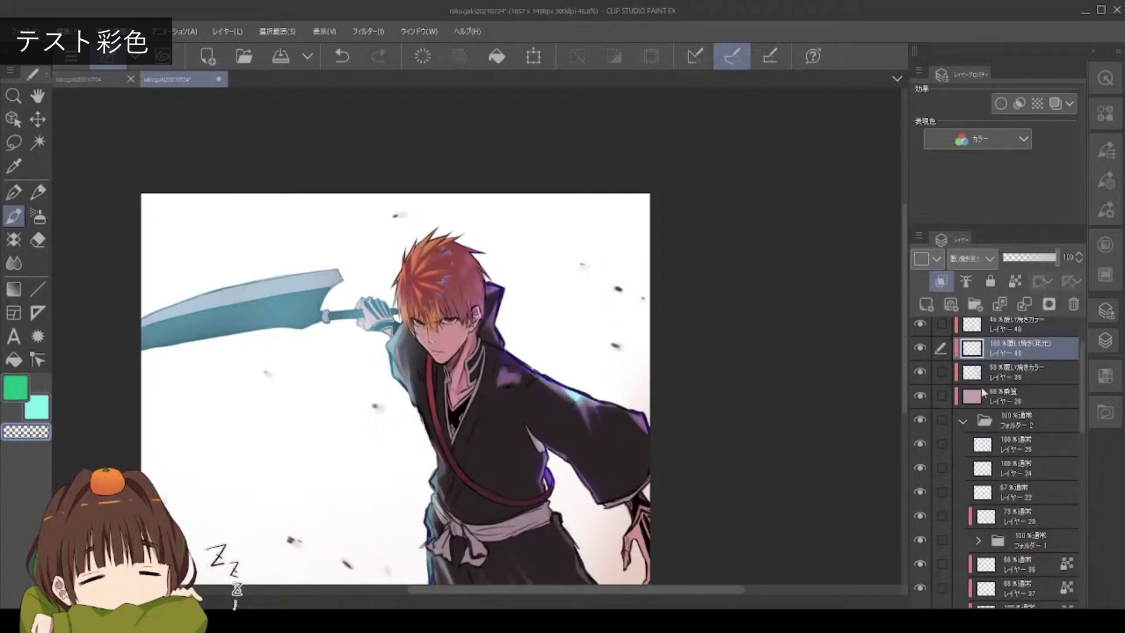
left_click(1008, 372)
left_click(920, 348)
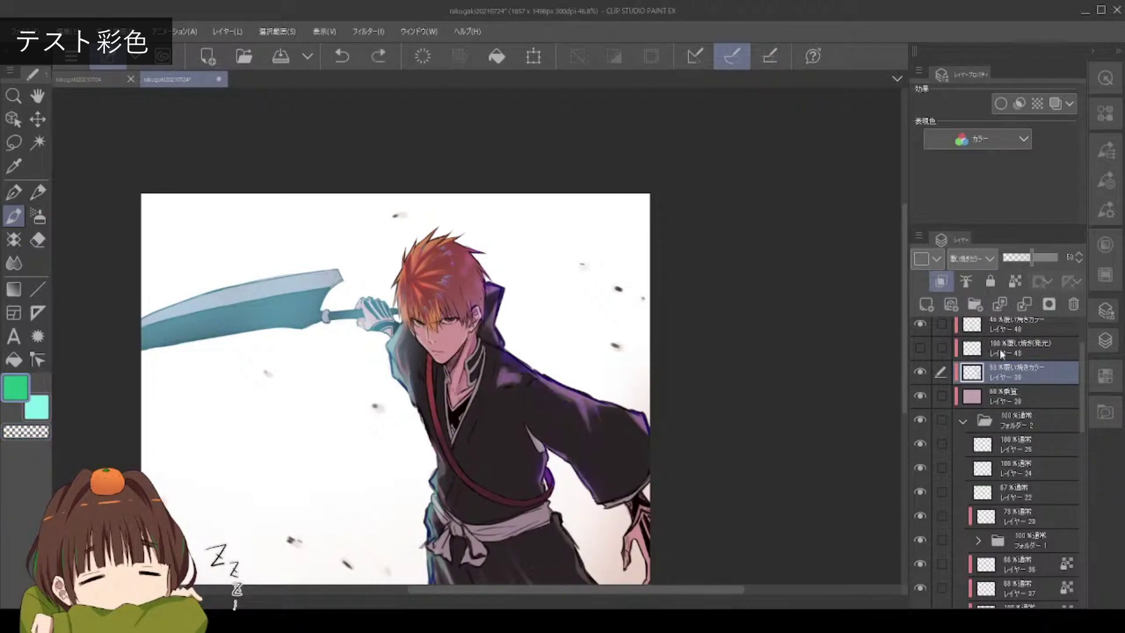
left_click(1004, 352)
left_click(920, 348)
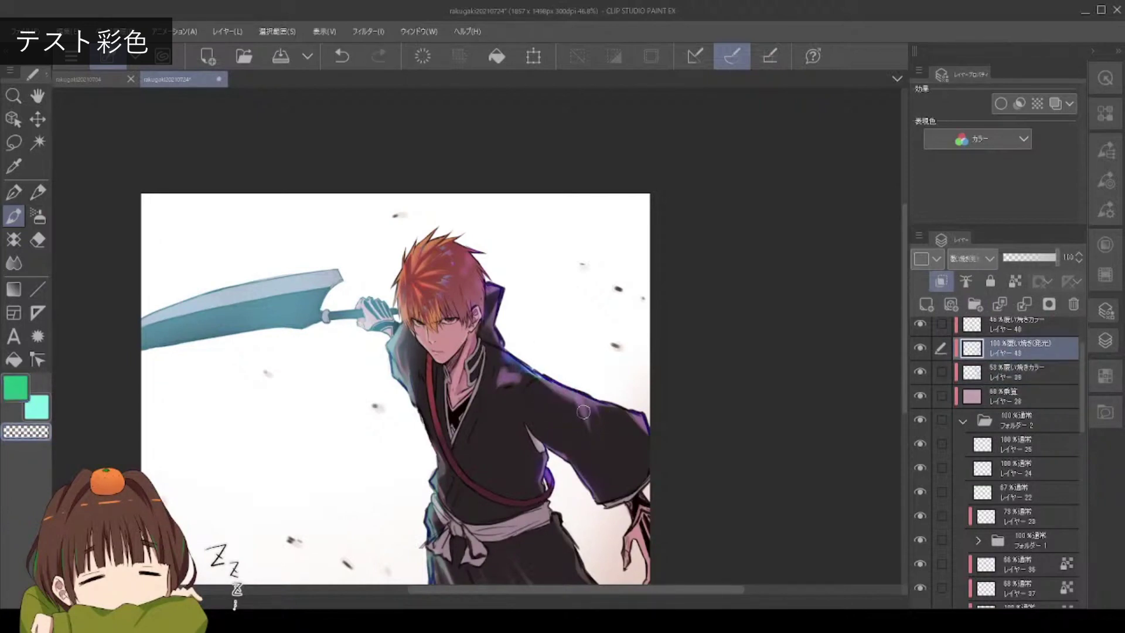
key("c")
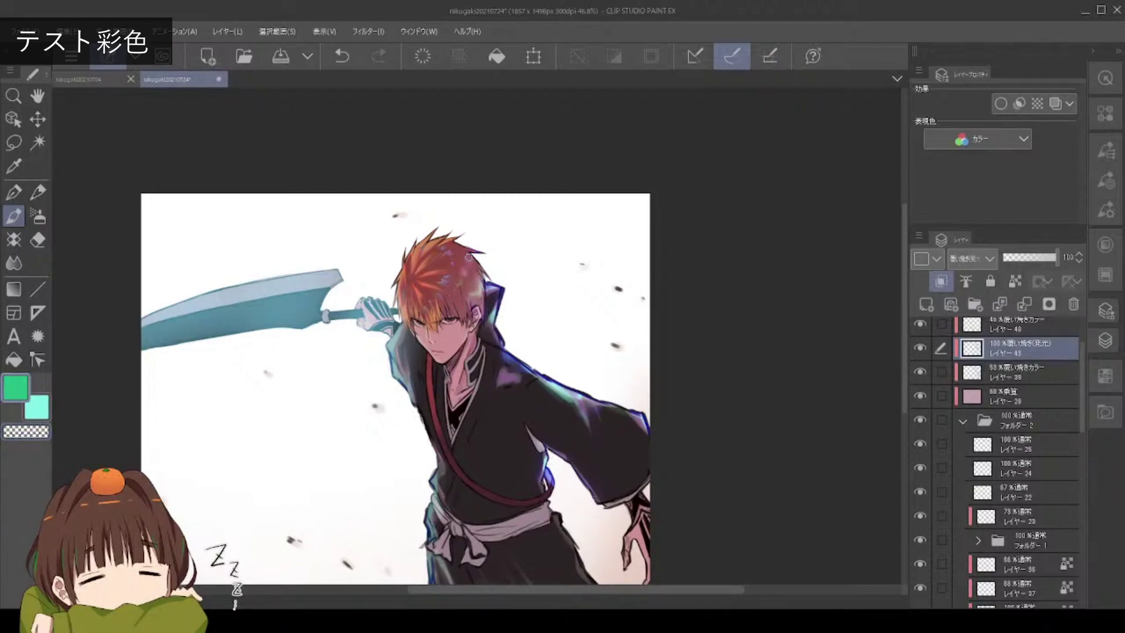
Dab green glow highlights onto the top and back of the hair on レイヤー 43
key("c")
key("c")
key("c")
key("c")
key("c")
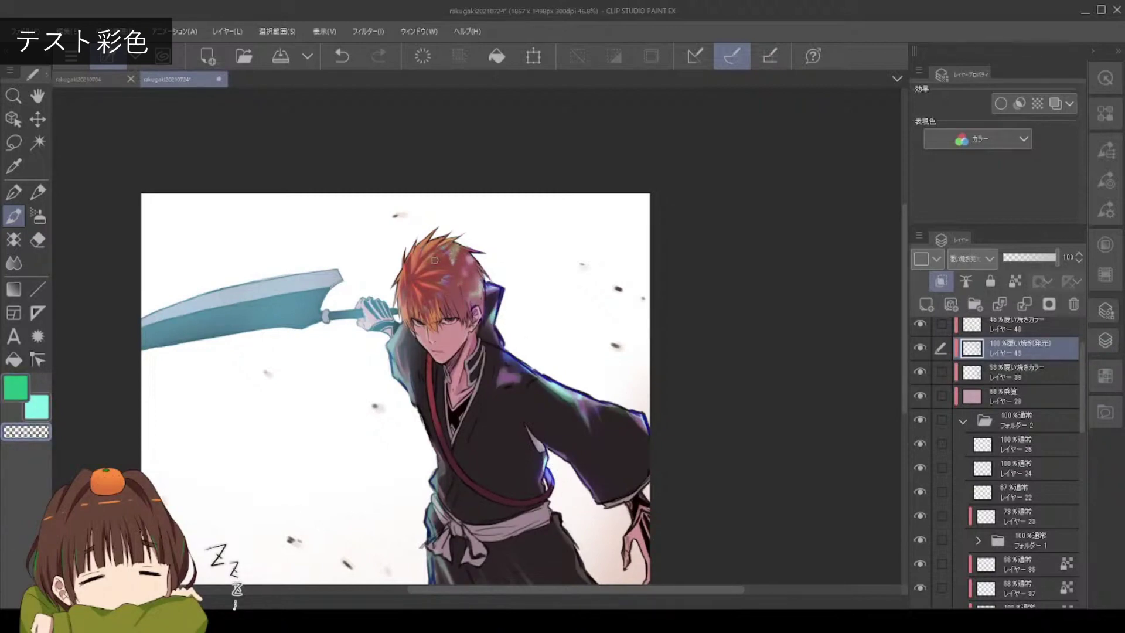
left_click_drag(442, 252, 475, 242)
Select レイヤー 35 and examine the head, collar and shoulders close up with layers hidden and shown
scroll(549, 409, "up", 5)
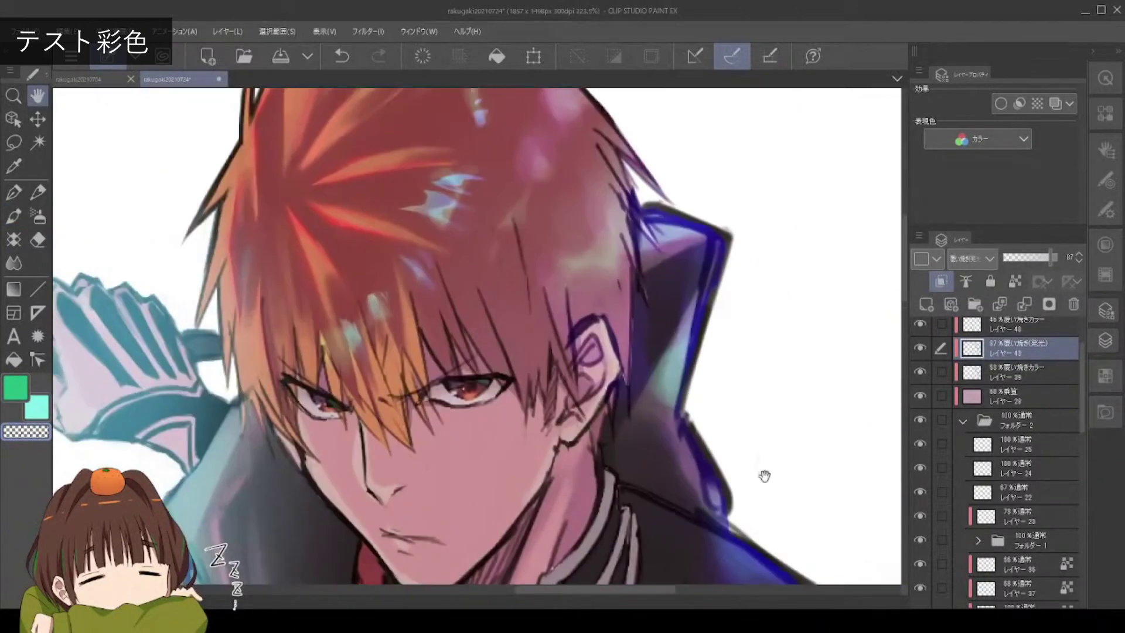
scroll(1081, 405, "up", 3)
left_click(996, 328)
left_click(921, 329)
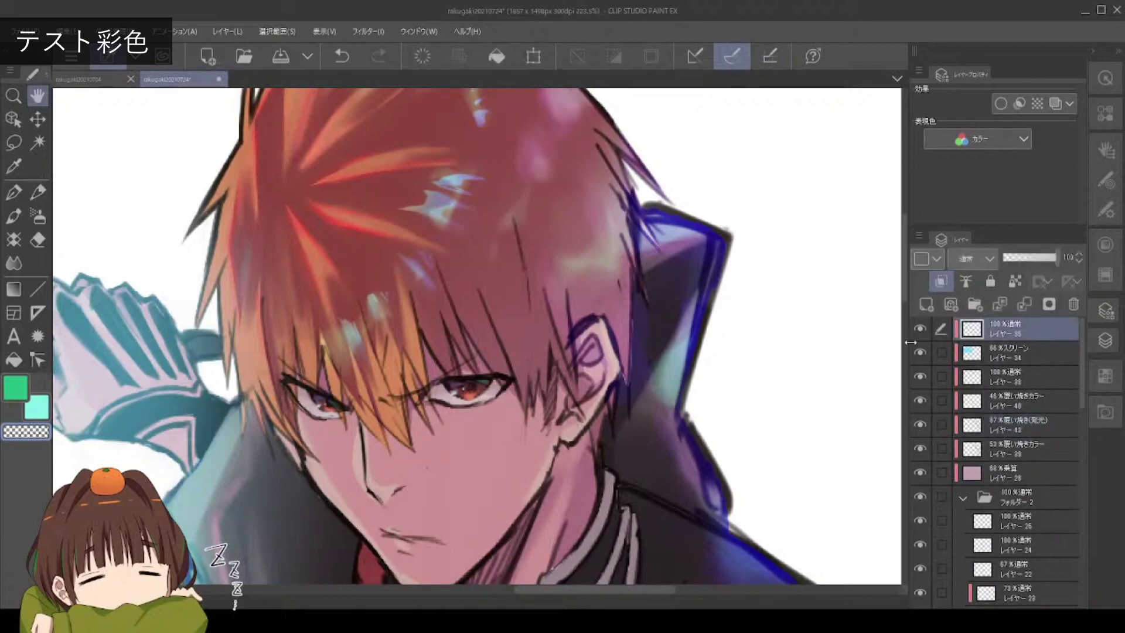
key("ctrl+minus")
key("ctrl+minus")
key("ctrl+minus")
scroll(673, 532, "up", 5)
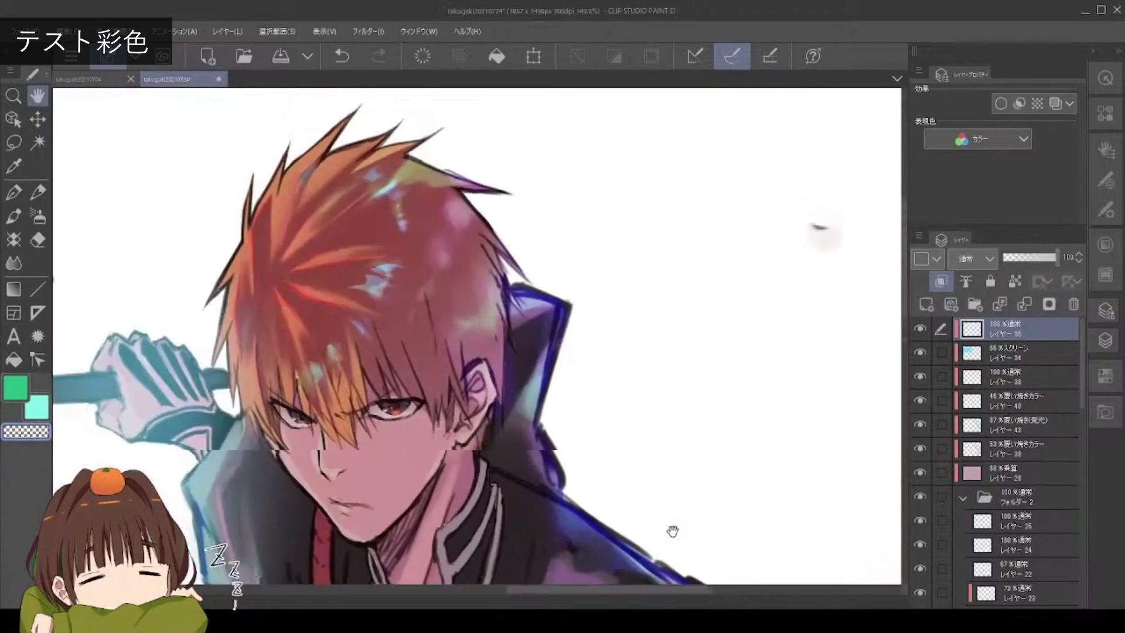
scroll(1081, 468, "down", 5)
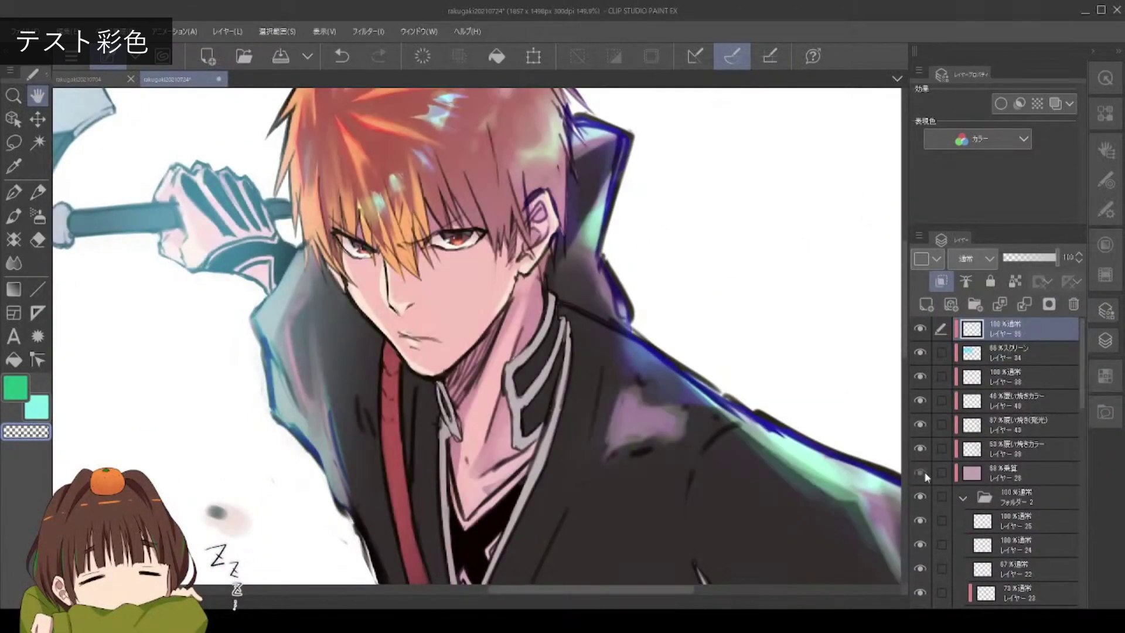
Set レイヤー 35 to the オーバーレイ blending mode and choose a pale cyan as the painting colour
left_click(935, 286)
left_click(934, 285)
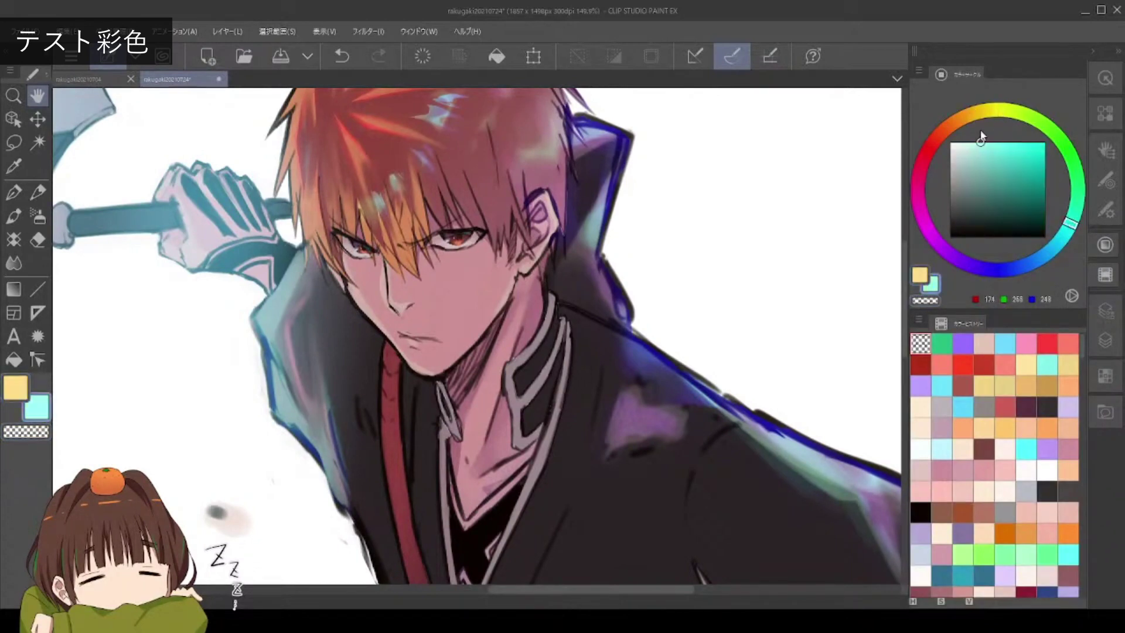
key("b")
left_click(368, 296)
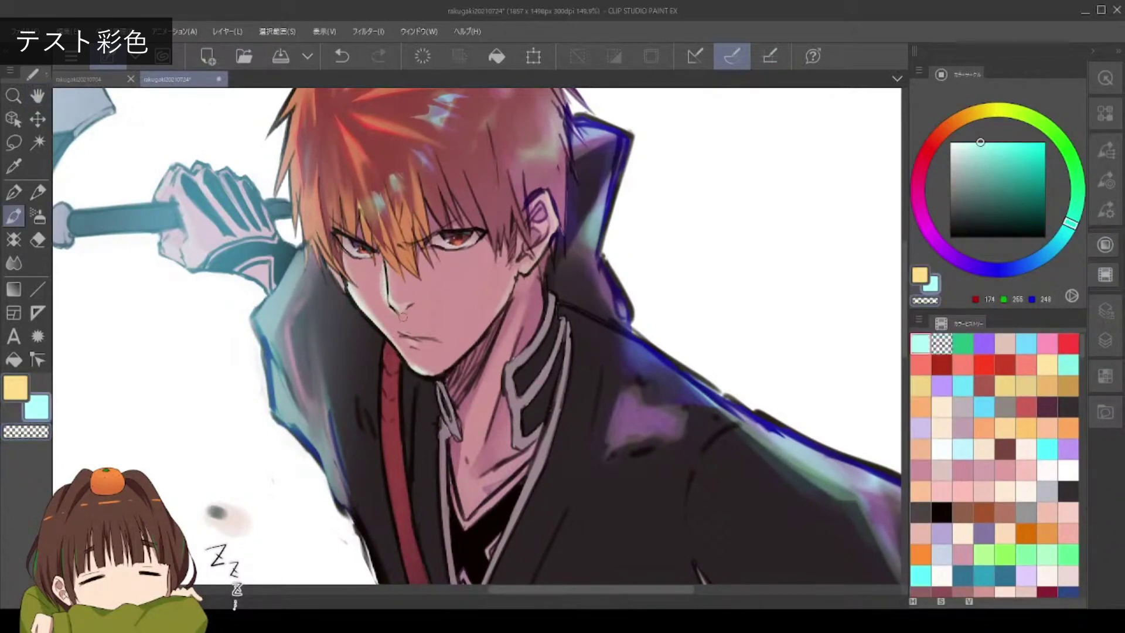
left_click(618, 439, "alt")
key("ctrl+minus")
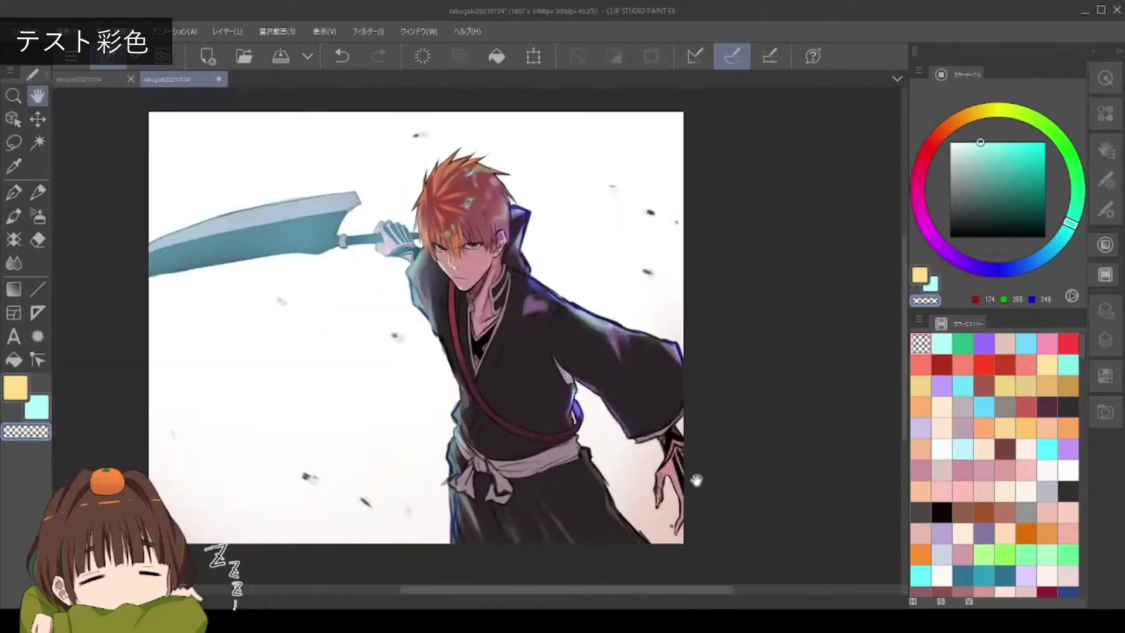
left_click(1105, 311)
scroll(469, 159, "up", 3)
key("b")
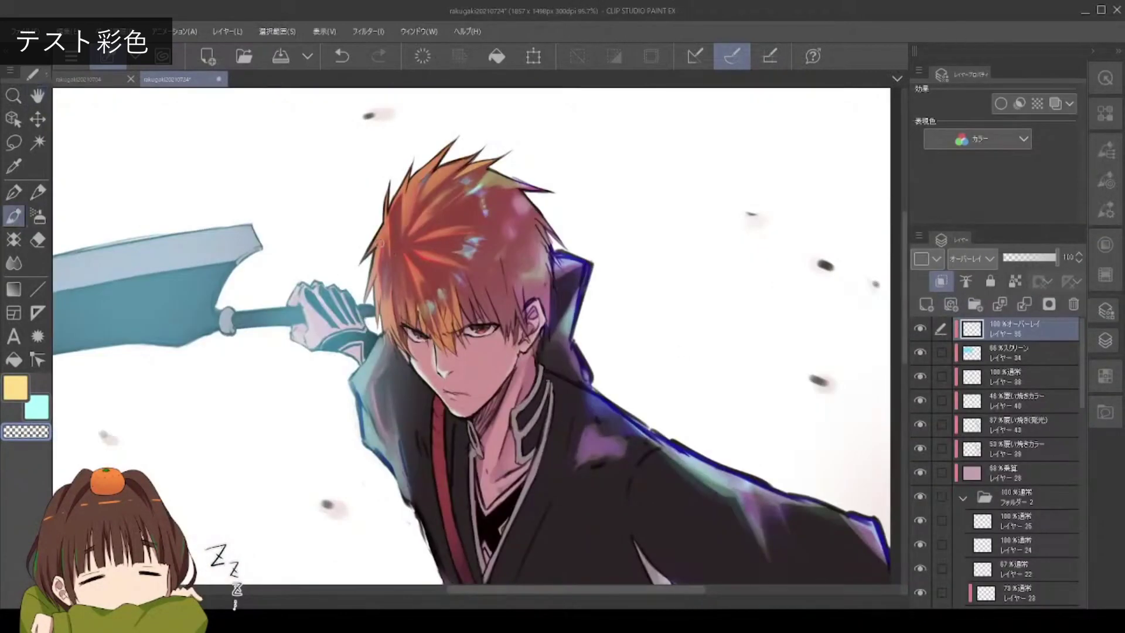
Paint pale cyan overlay highlights along the sword-side edge and the top spikes of the hair on レイヤー 35, cleaning them up with transparent colour
key("c")
key("c")
key("c")
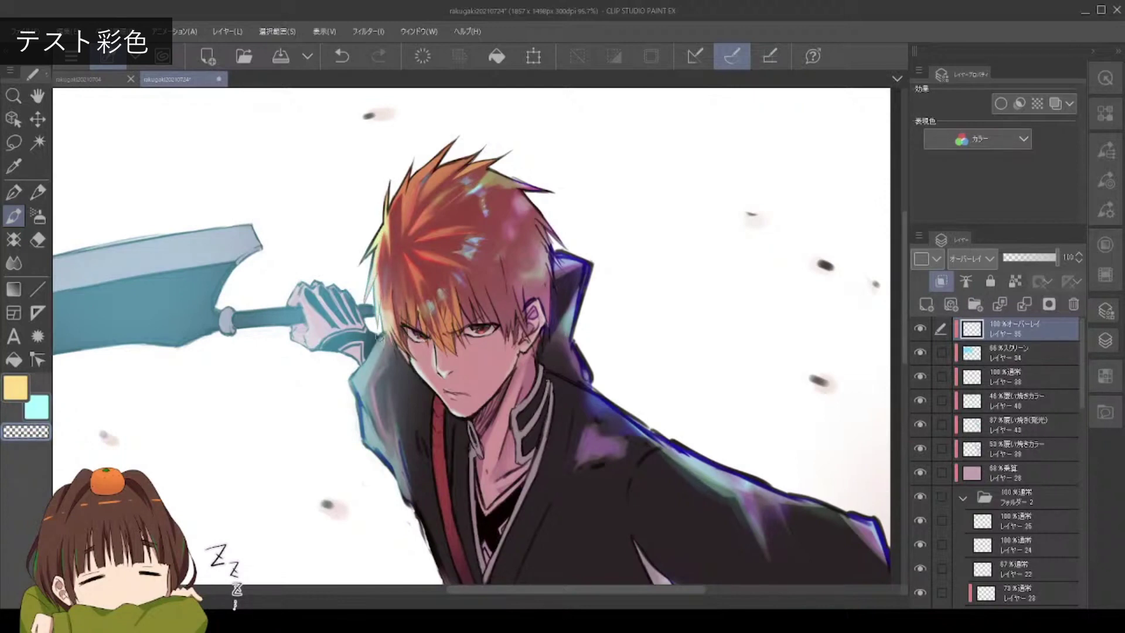
key("c")
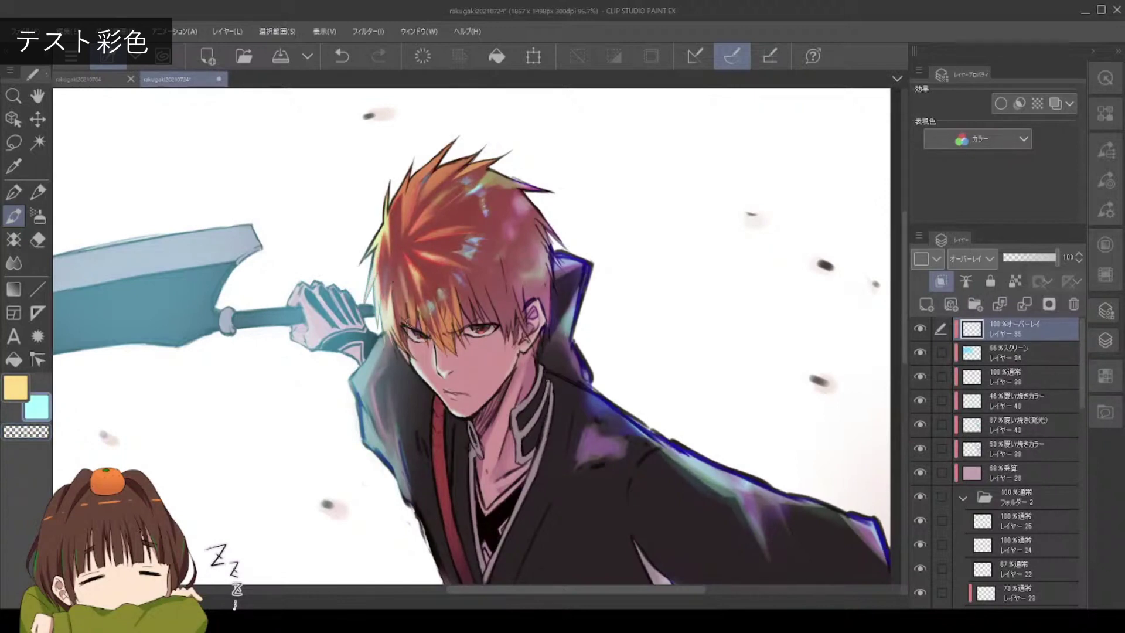
key("c")
key("c")
key("c")
key("c")
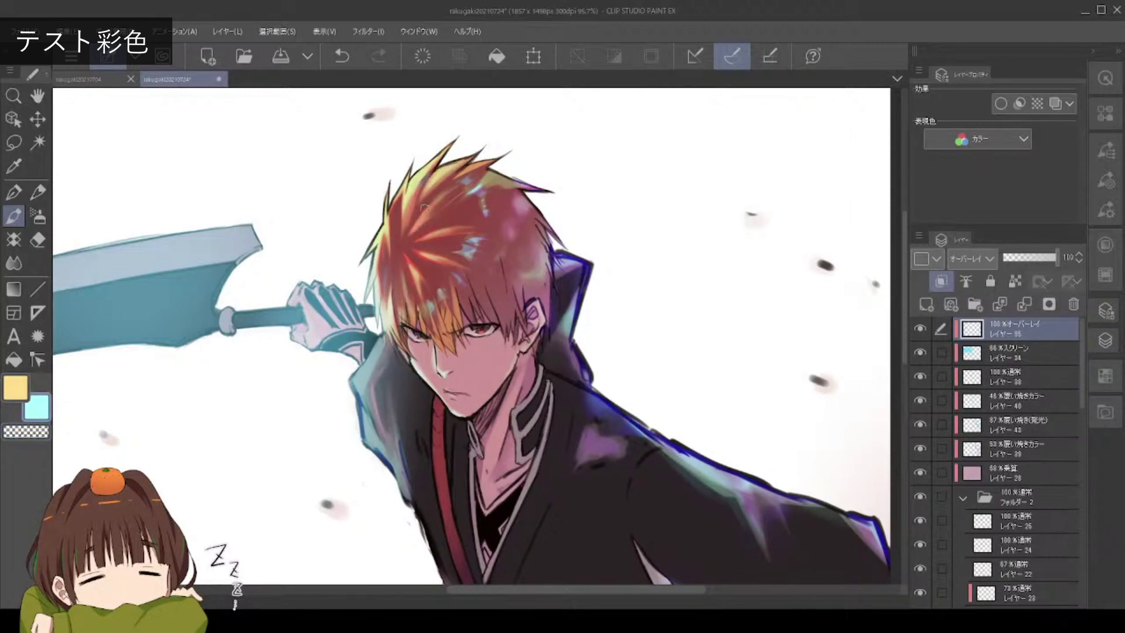
Set レイヤー 35 to 99% opacity, lock its transparent pixels and try tinting its highlights pale blue with the airbrush
key("h")
scroll(493, 280, "down", 3)
scroll(493, 280, "up", 2)
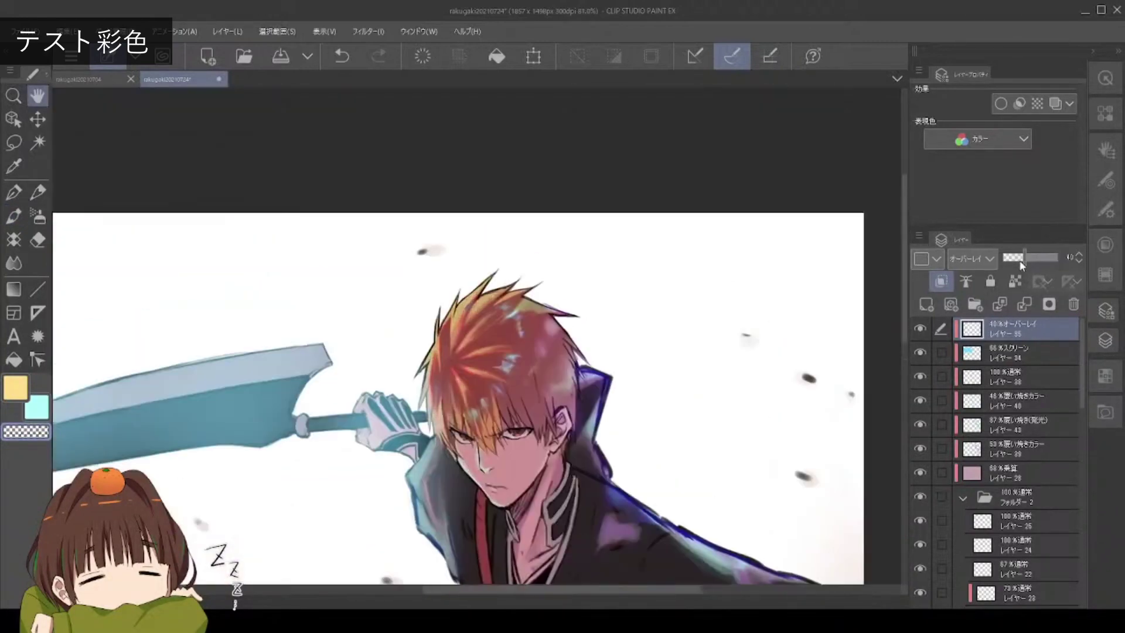
left_click(1039, 263)
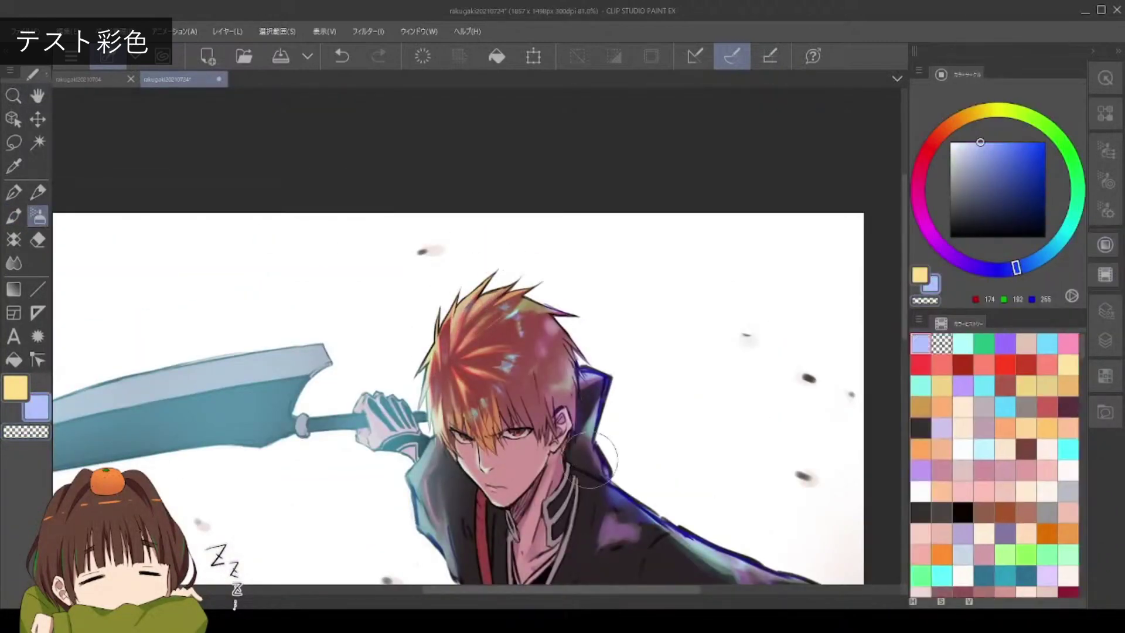
left_click(1105, 340)
key("h")
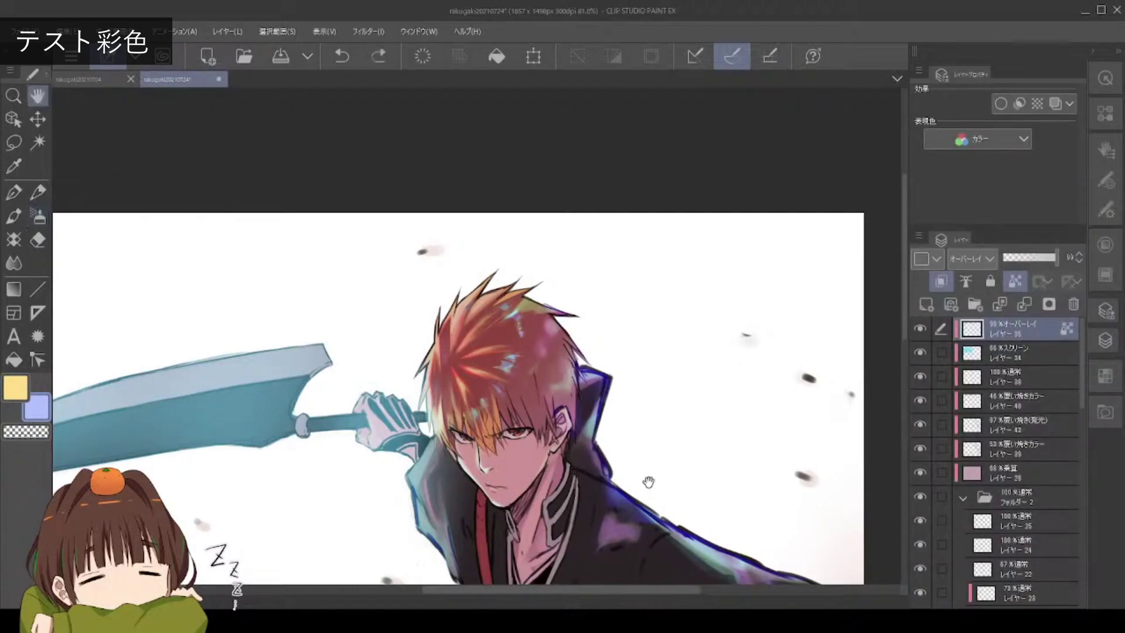
Select the 覆い焼き(発光) レイヤー 43 for glow work on the lower robe
left_click_drag(821, 562, 656, 459)
scroll(655, 459, "down", 2)
left_click(1008, 424)
left_click(1105, 245)
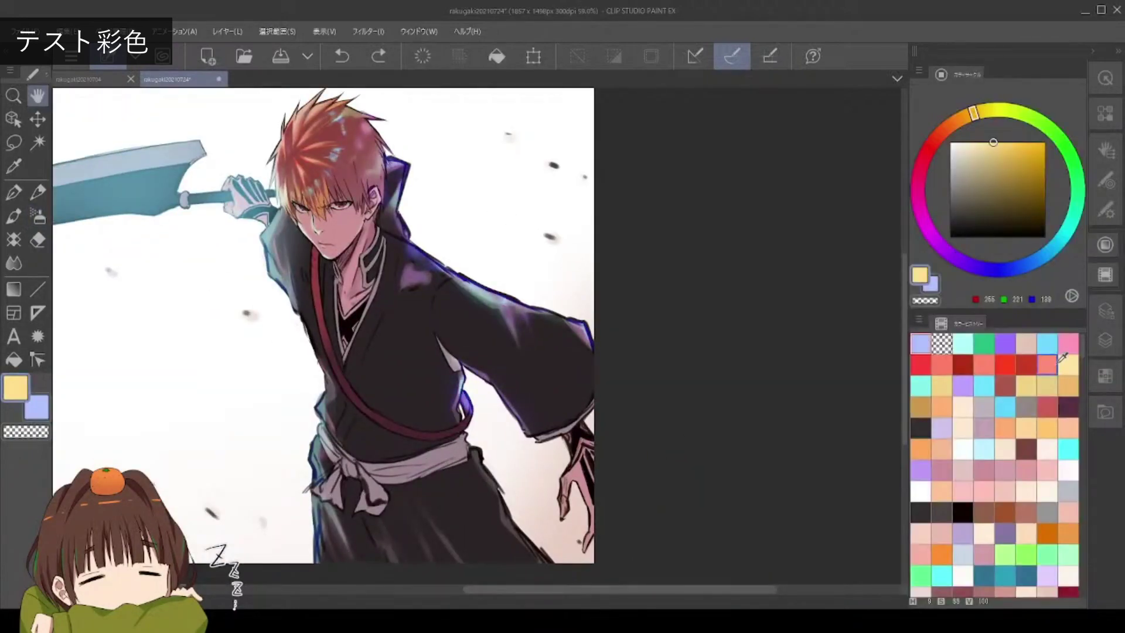
left_click(1047, 344)
key("b")
left_click_drag(462, 445, 511, 499)
key("ctrl+z")
Paint an aqua-green glow along the outer hip edge of the robe below the sash on レイヤー 43
left_click(1106, 340)
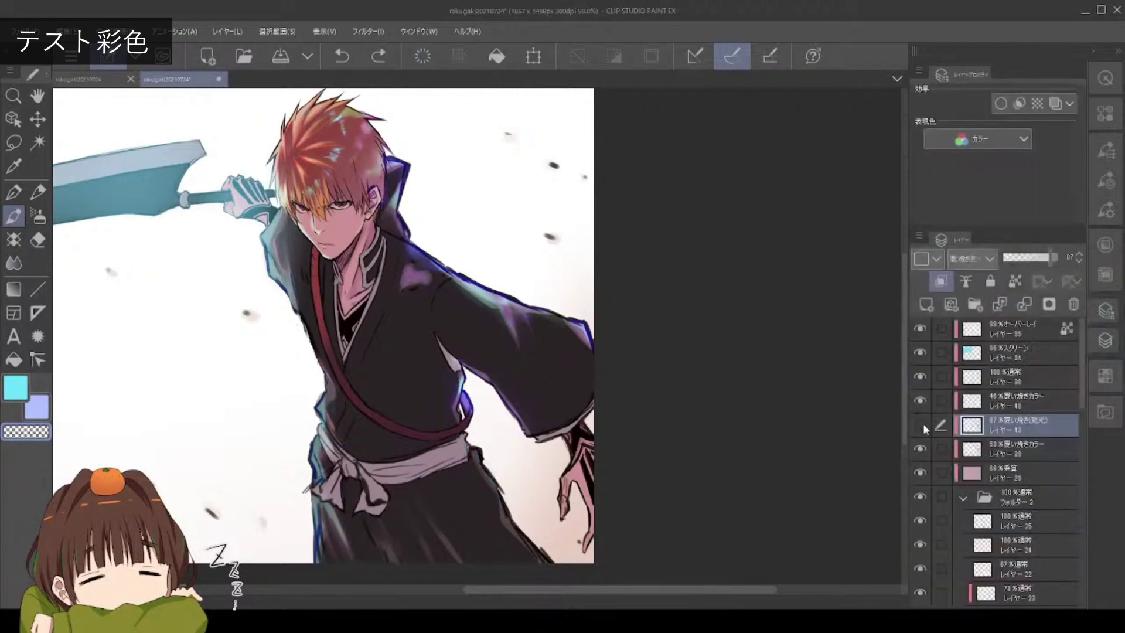
left_click(1106, 245)
left_click(984, 343)
left_click(1105, 340)
left_click_drag(466, 447, 498, 490)
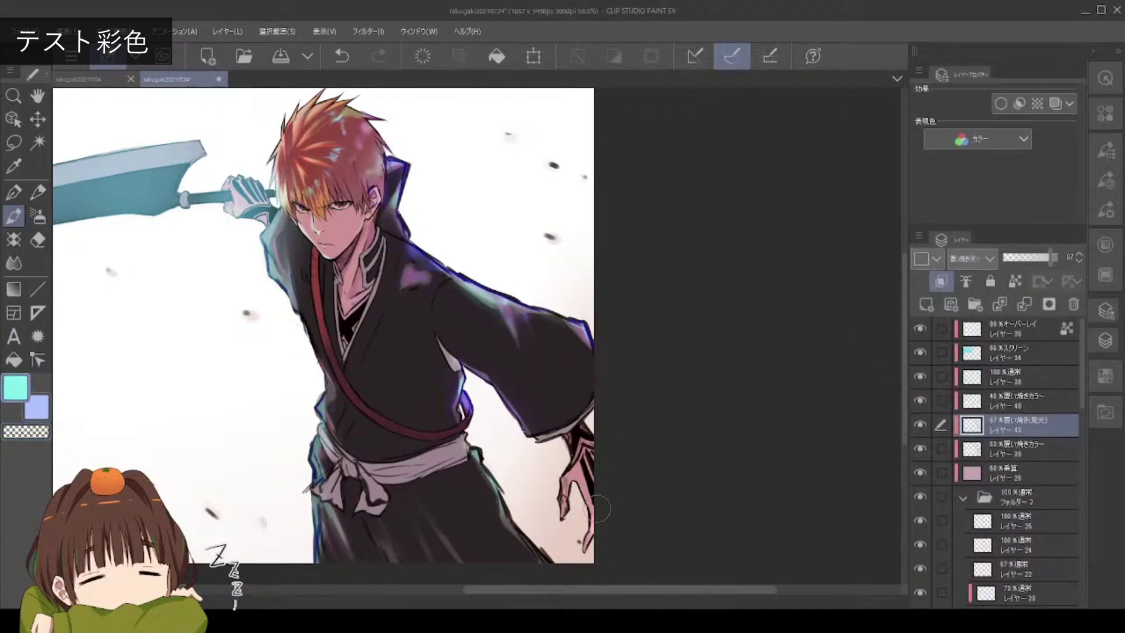
key("c")
scroll(621, 446, "down", 2)
Add レイヤー 44 in 減算 mode above the 乗算 レイヤー 28, airbrush muted purple over the figure and lower the layer's opacity
key("ctrl+shift+n")
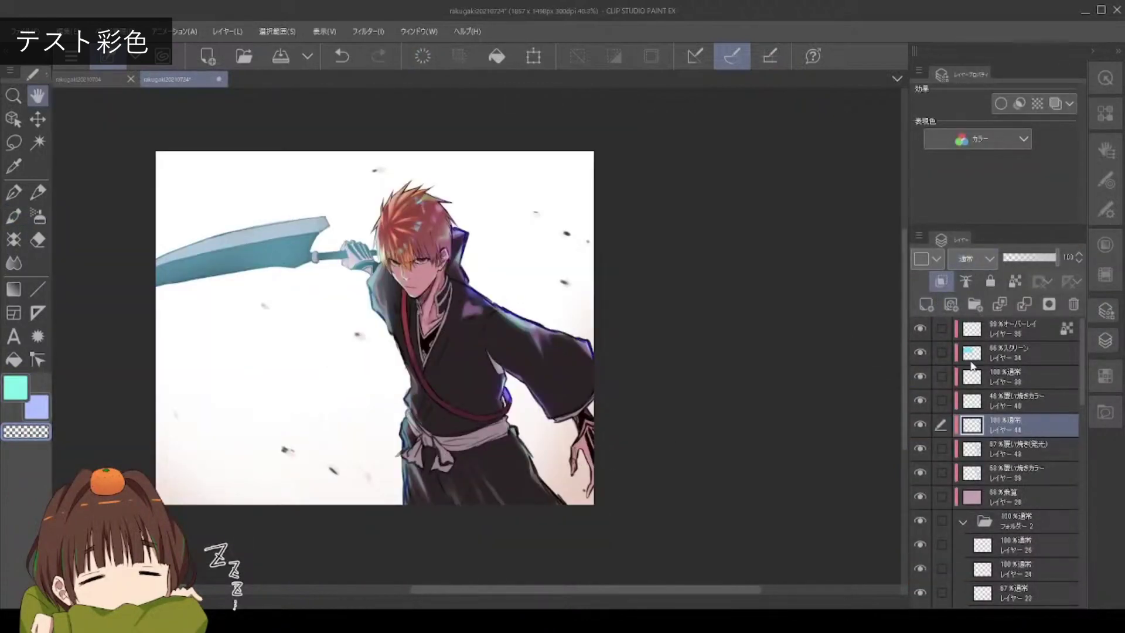
left_click_drag(996, 425, 996, 485)
left_click(1105, 245)
left_click(1022, 194)
left_click(1106, 340)
key("b")
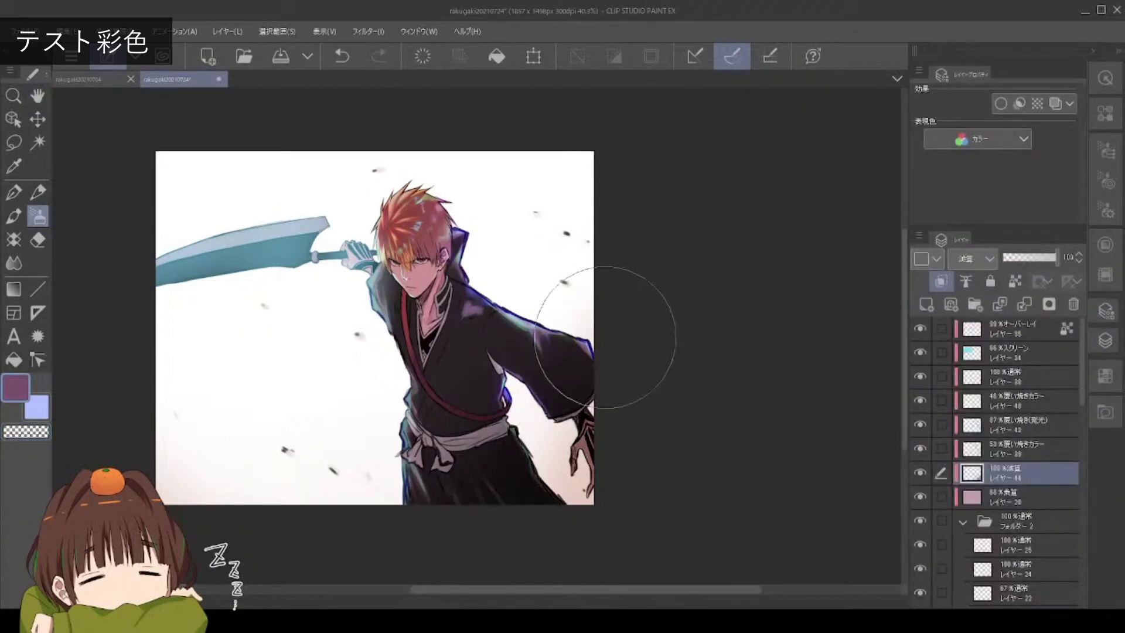
left_click(1050, 257)
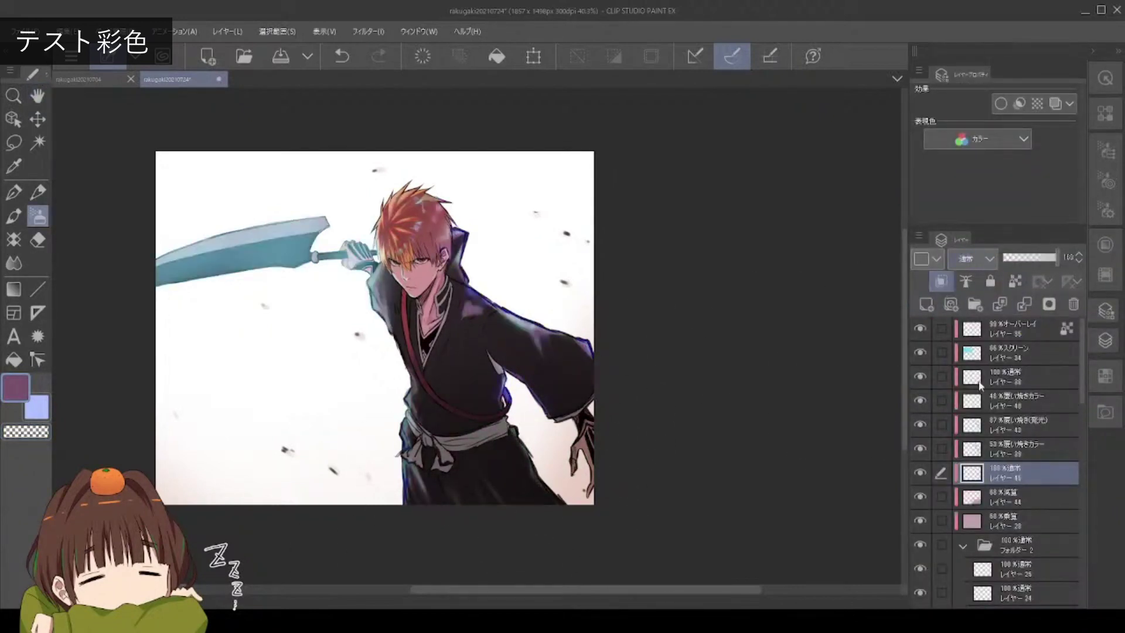
Add レイヤー 45 in スクリーン mode above レイヤー 44 and airbrush cyan light over the lower hem of the robe
left_click(949, 307)
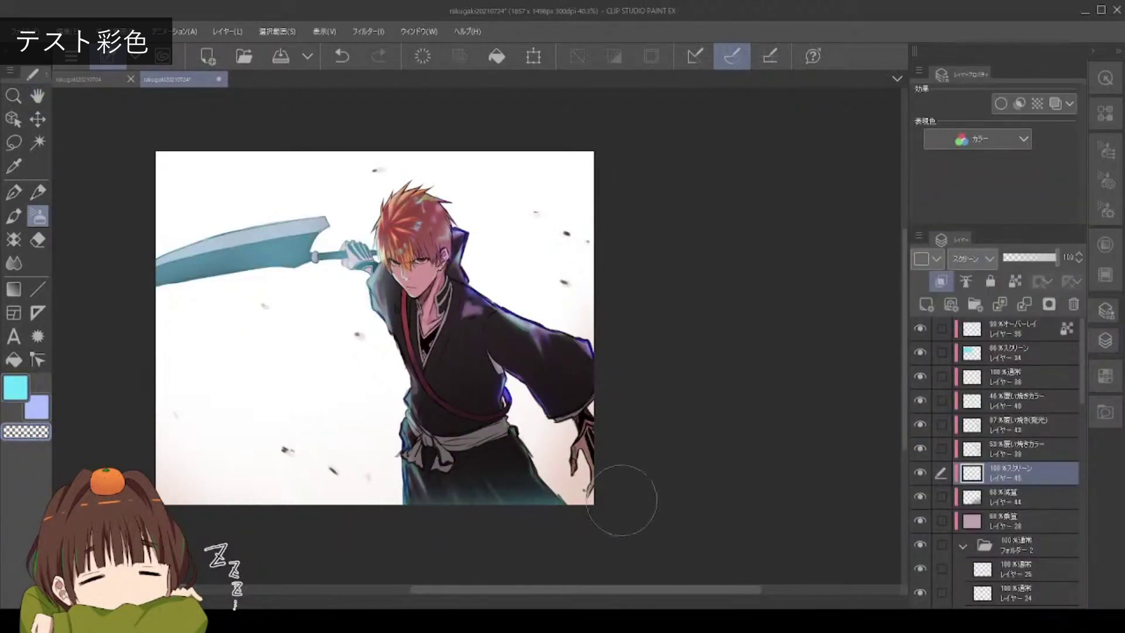
scroll(627, 449, "up", 2)
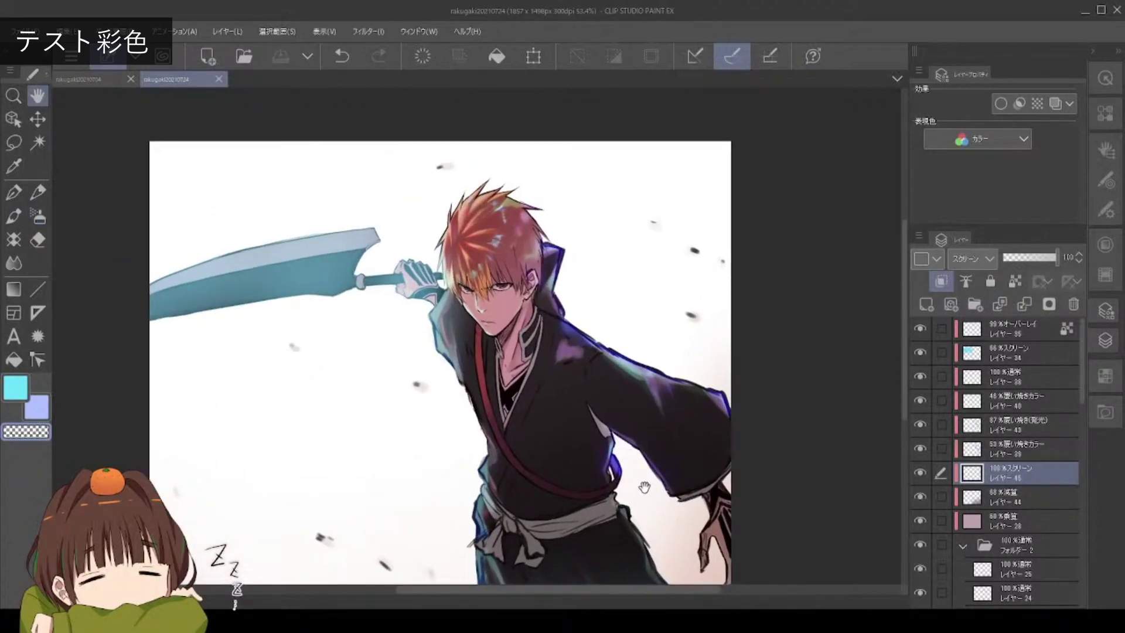
left_click_drag(638, 414, 682, 431)
Add an unclipped レイヤー 46 on top and dot small white sparkles over the blade, collar and robe with the pen
key("ctrl+shift+n")
key("p")
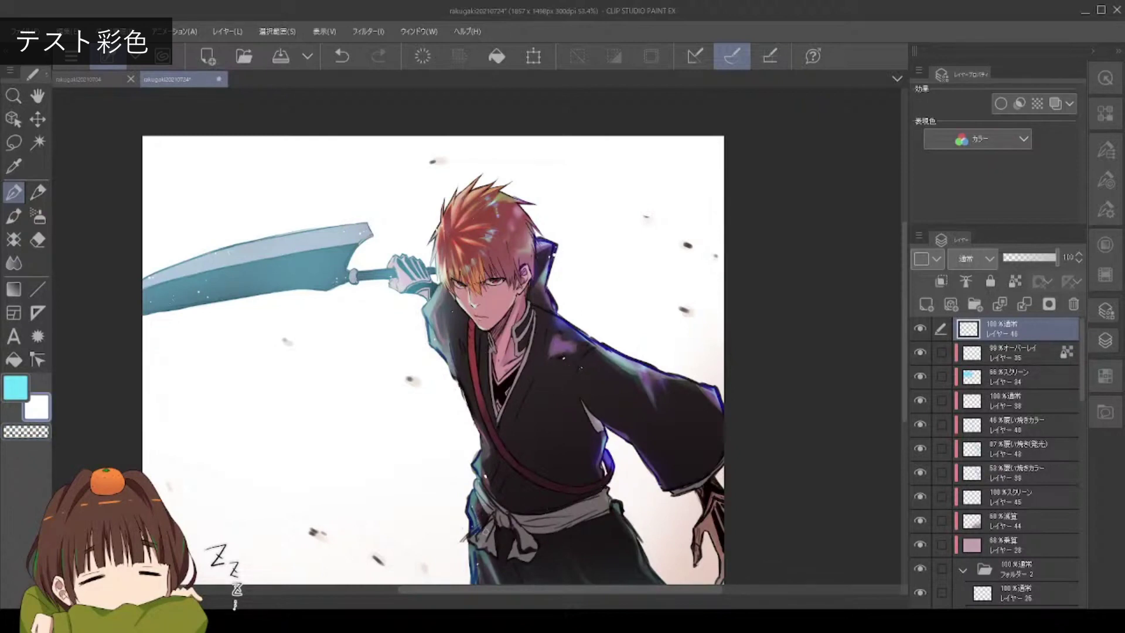
key("space")
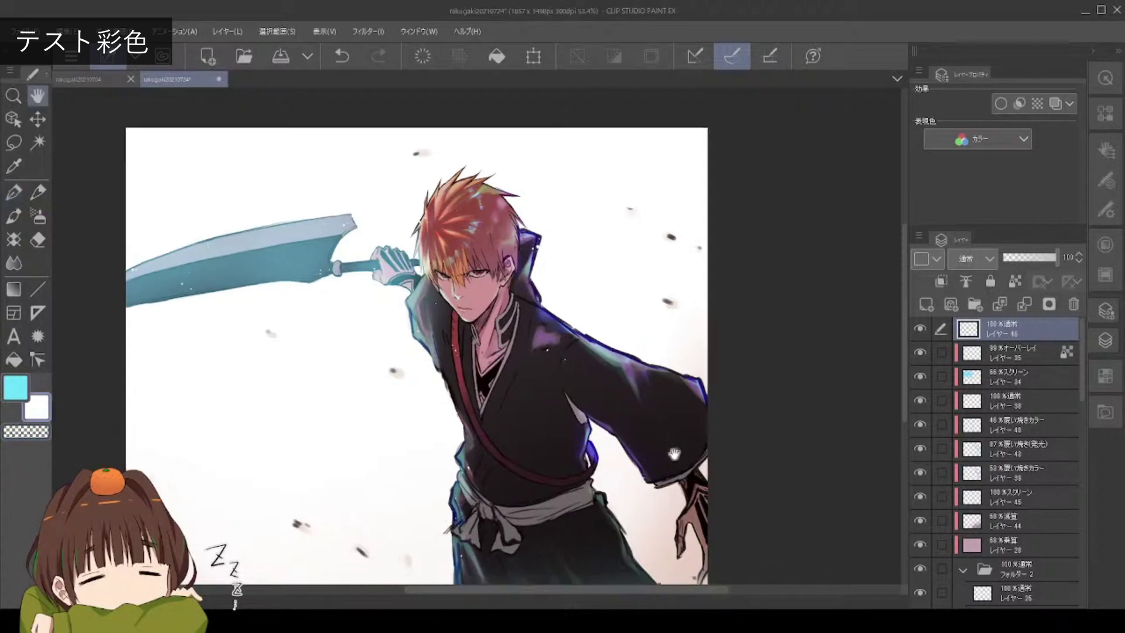
left_click_drag(718, 479, 648, 442)
scroll(624, 492, "down", 2)
scroll(508, 431, "up", 2)
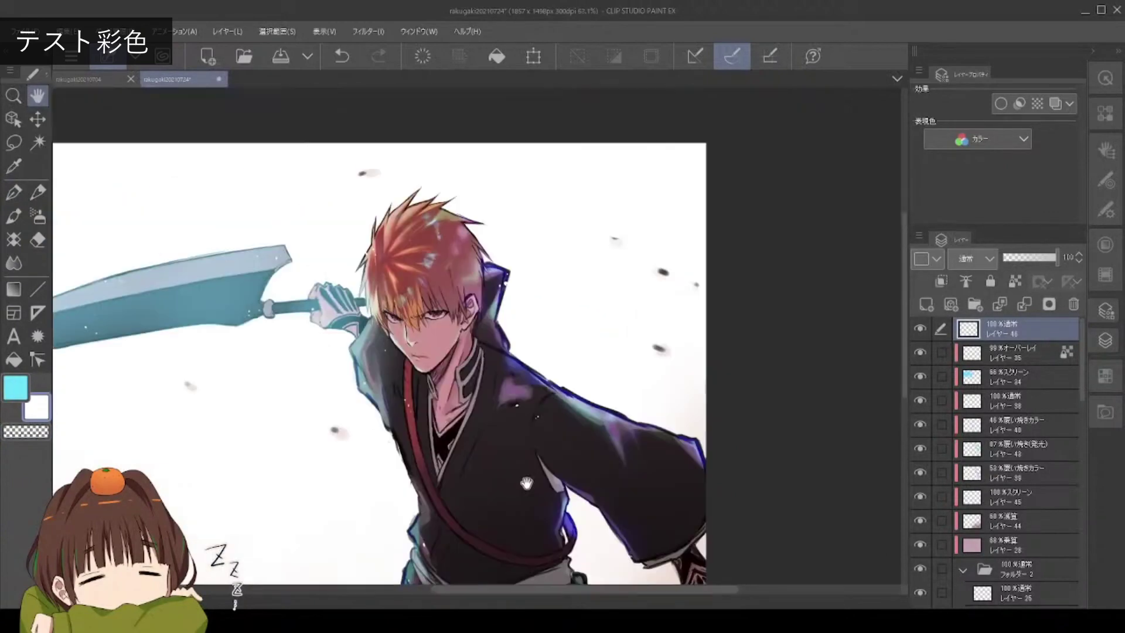
Add a clipped レイヤー 47 in スクリーン mode and airbrush a soft peach glow over the blade, hand and raised sleeve
left_click(996, 353)
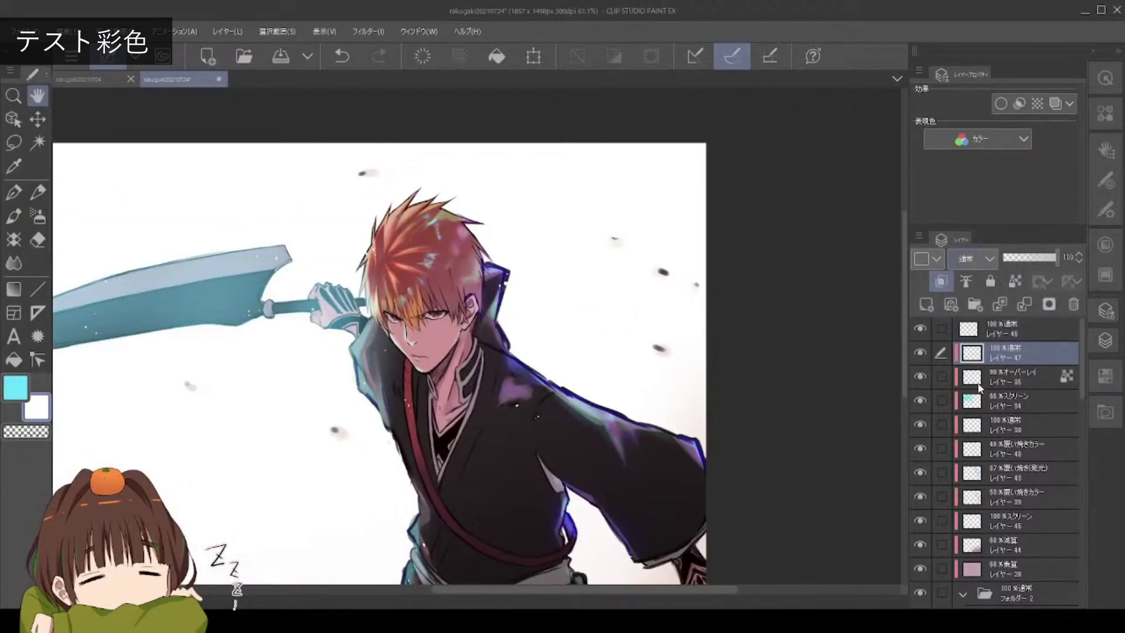
left_click(1106, 245)
key("b")
scroll(591, 341, "down", 1)
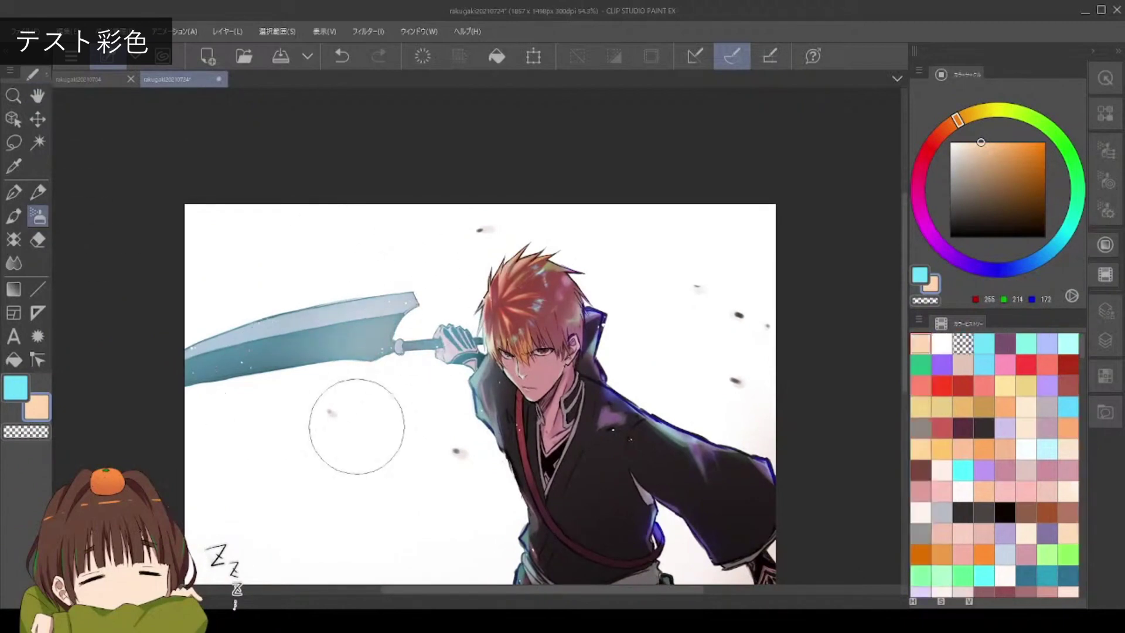
mouse_move(276, 399)
left_mouse_down()
mouse_move(419, 359)
mouse_move(486, 352)
mouse_move(515, 366)
left_mouse_up()
Move レイヤー 47 beneath the スクリーン レイヤー 34 and lower its opacity to 42%
key("F7")
key("alt+bracketleft")
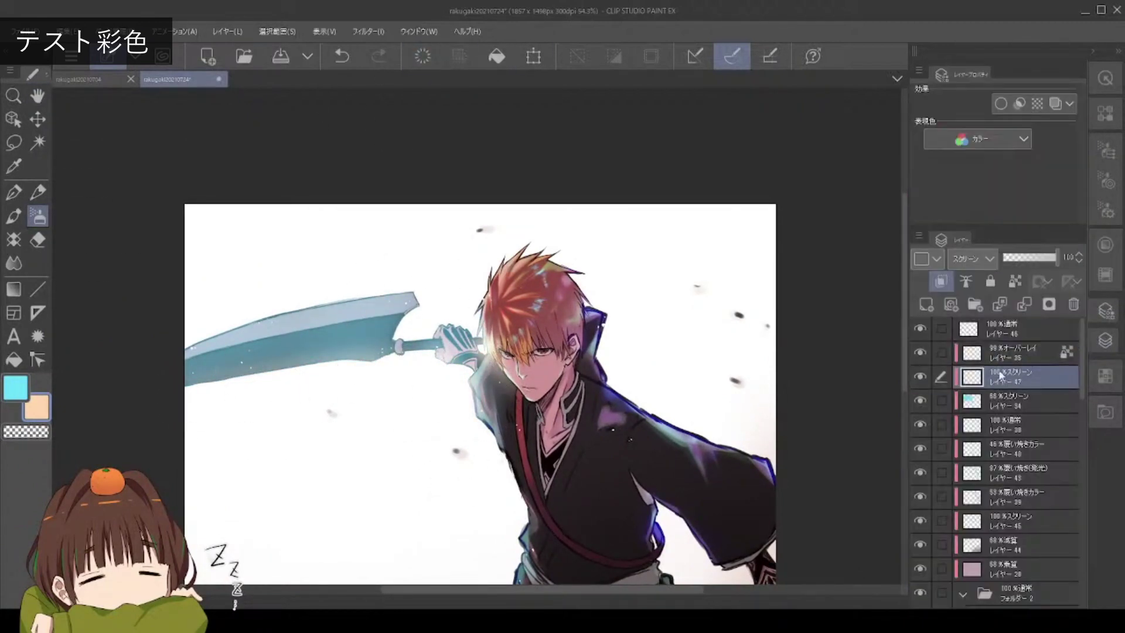
key("alt+bracketleft")
left_click(1023, 258)
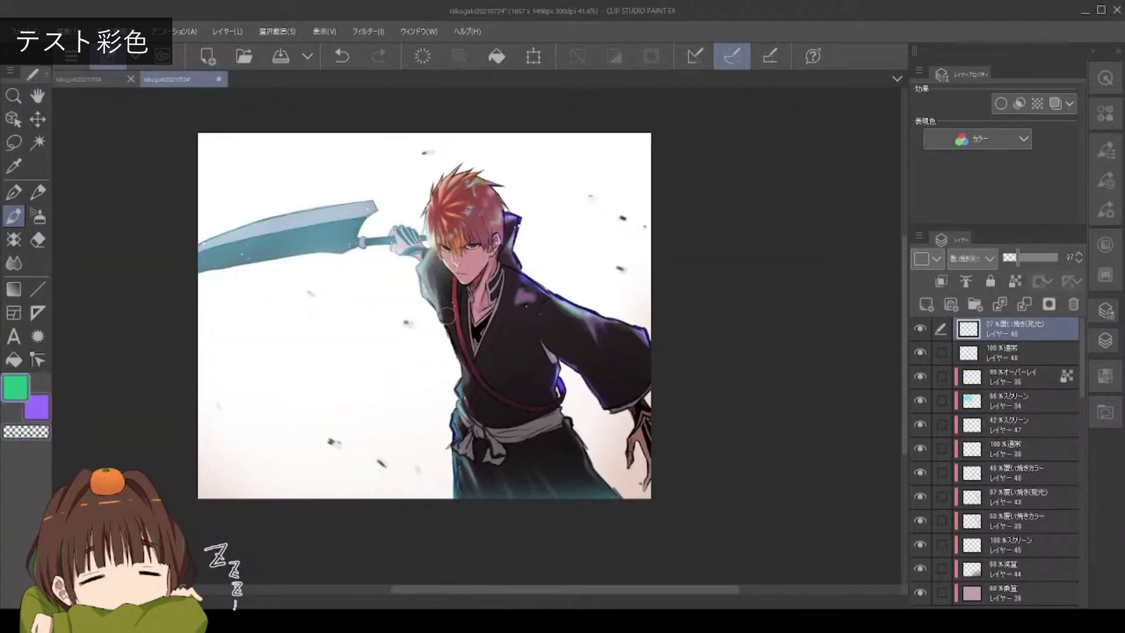
Clip レイヤー 48 beneath the sparkle layer as 覆い焼きカラー at 74% and paint cyan glow along the lapel and robe hem
key("ctrl+bracketleft")
key("ctrl+alt+g")
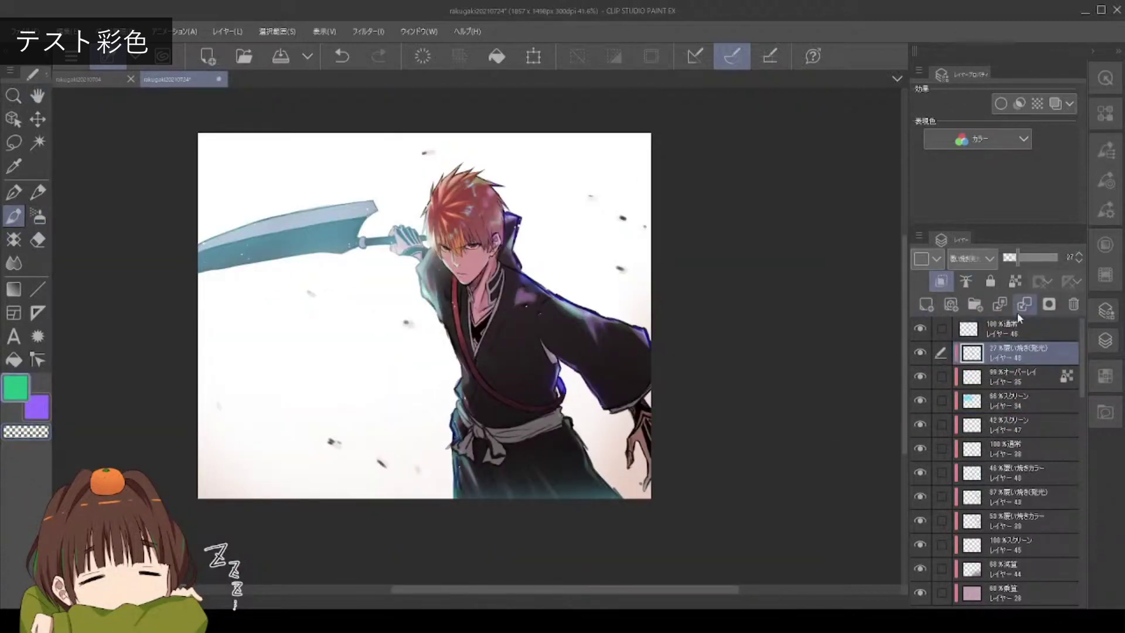
key("c")
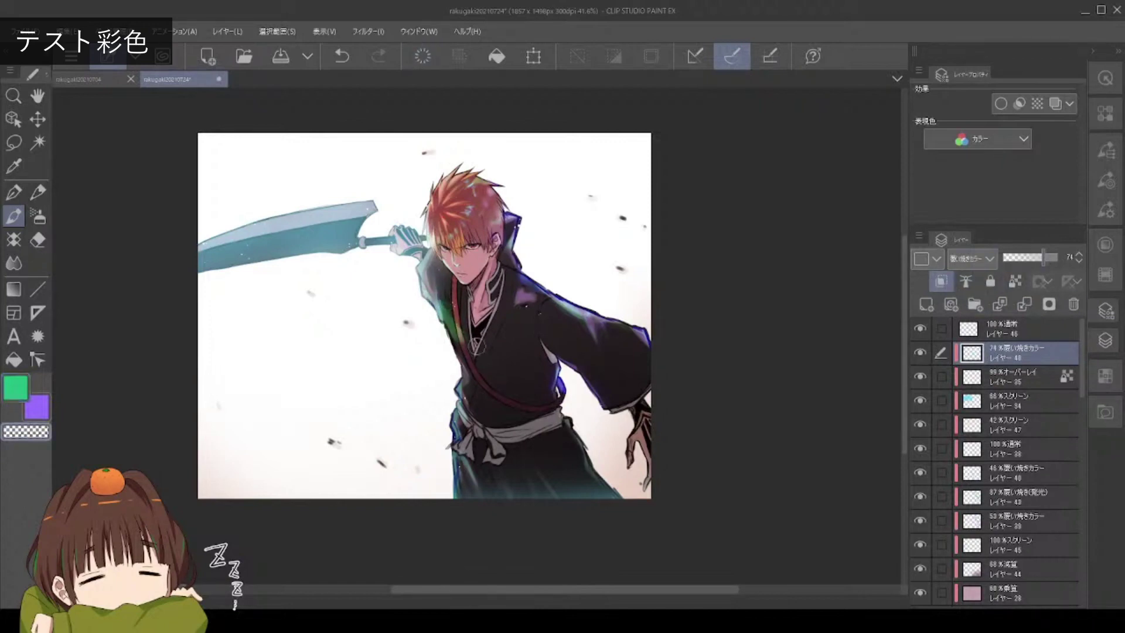
left_click(1105, 310)
left_click(1032, 328)
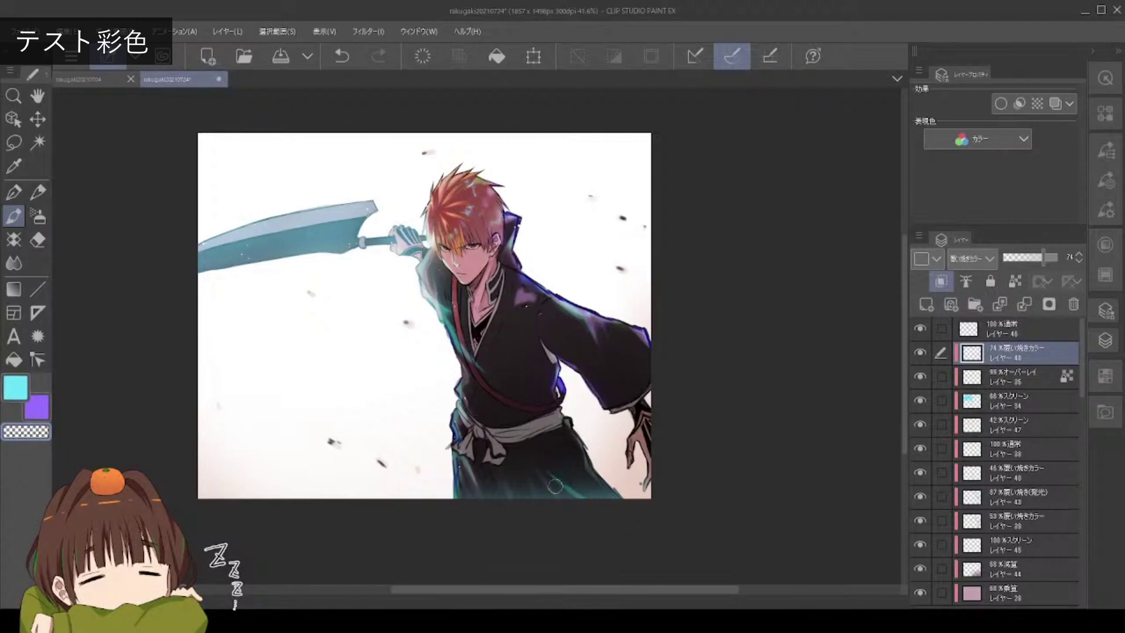
Hide the 乗算 レイヤー 28, select the skin layer inside フォルダー 2 and sample a pale skin colour near the ear
scroll(567, 505, "up", 5)
scroll(996, 468, "down", 3)
left_click(920, 452)
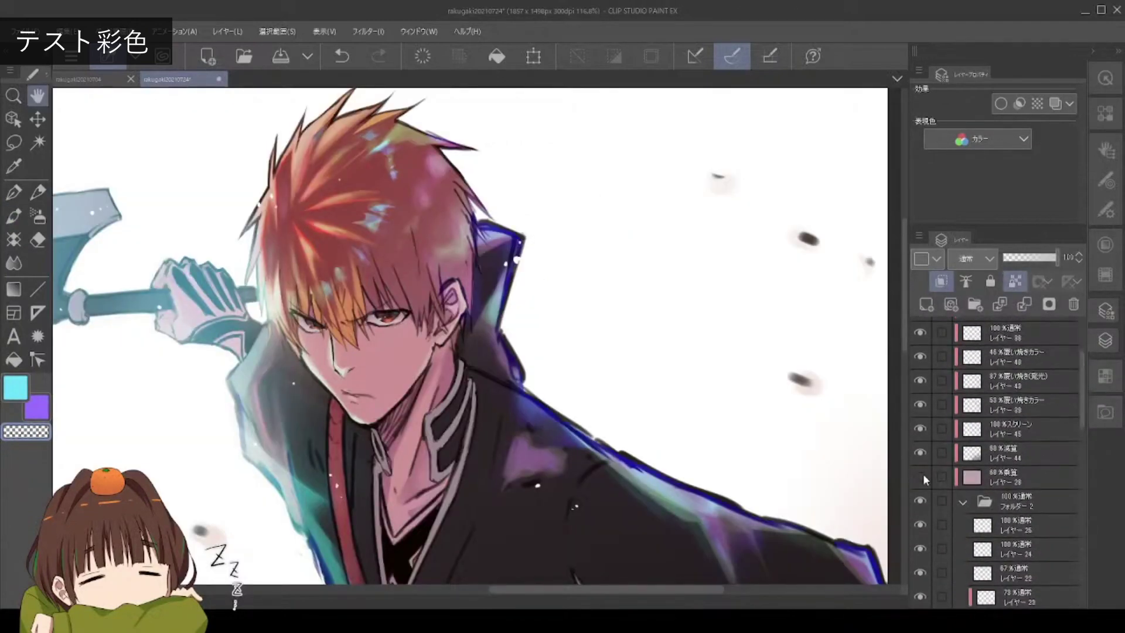
scroll(996, 468, "down", 5)
left_click(1023, 483)
key("p")
left_click(435, 338, "alt")
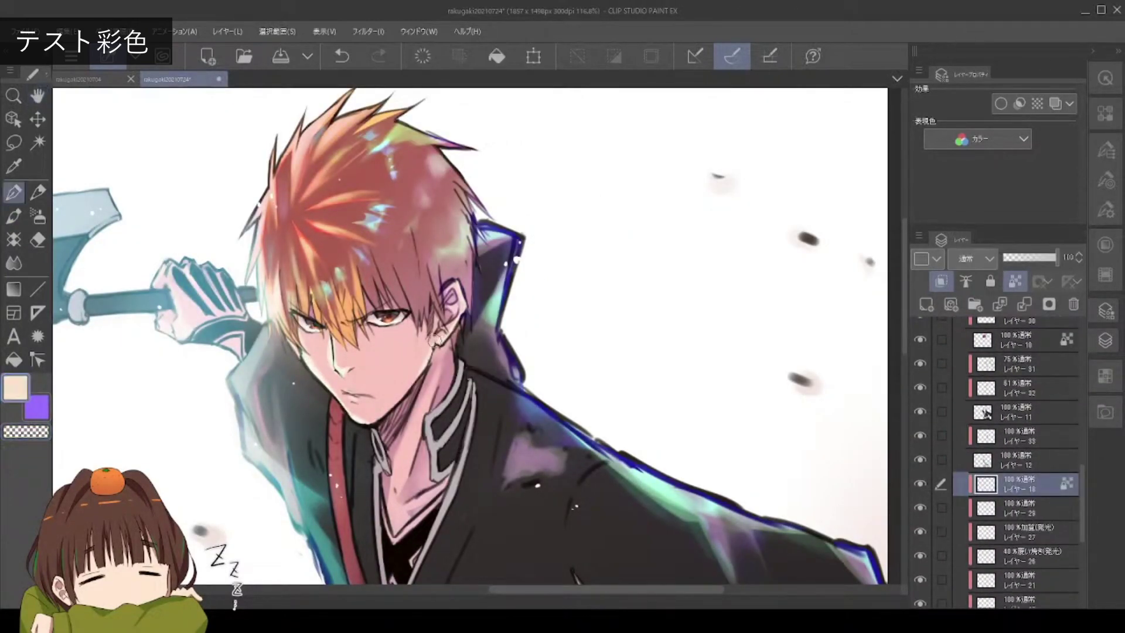
Unlock the skin layer's transparent pixels and fill in pale skin colour on the cheek just in front of the ear
key("c")
key("c")
key("c")
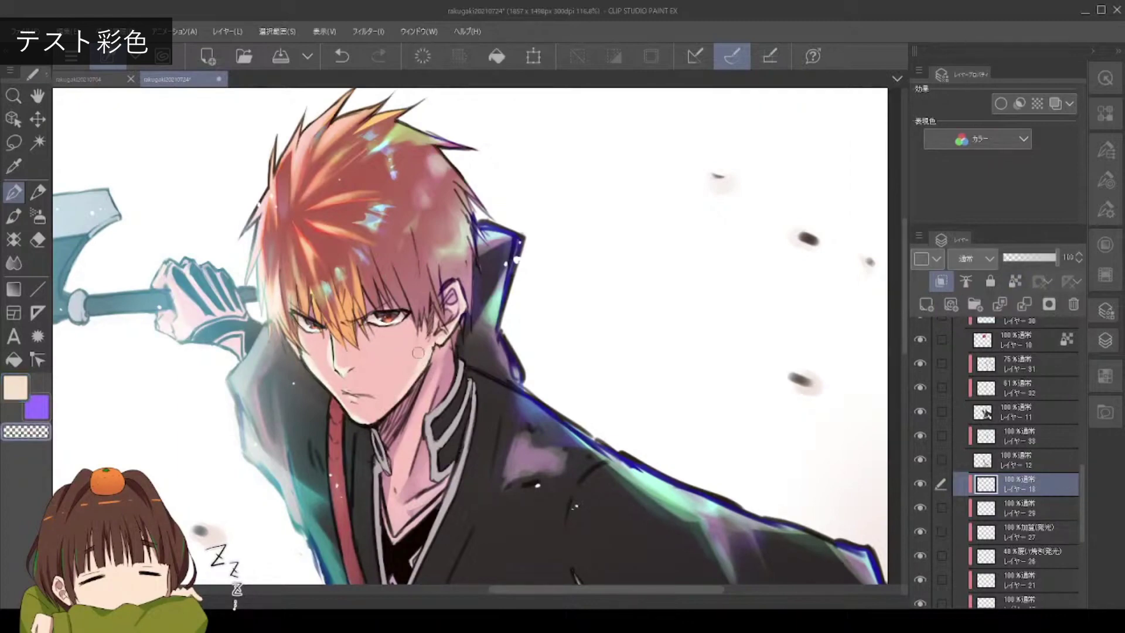
key("c")
key("c")
key("c")
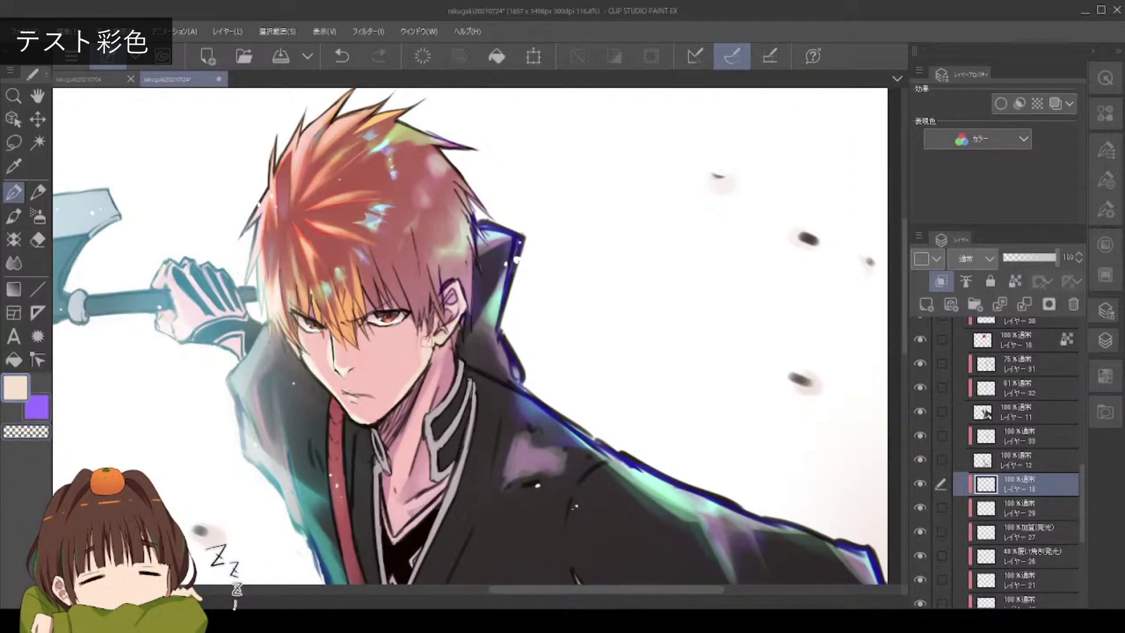
Save the current state of the swordsman illustration
left_click(635, 488, "ctrl+alt")
left_click(635, 488, "ctrl+alt")
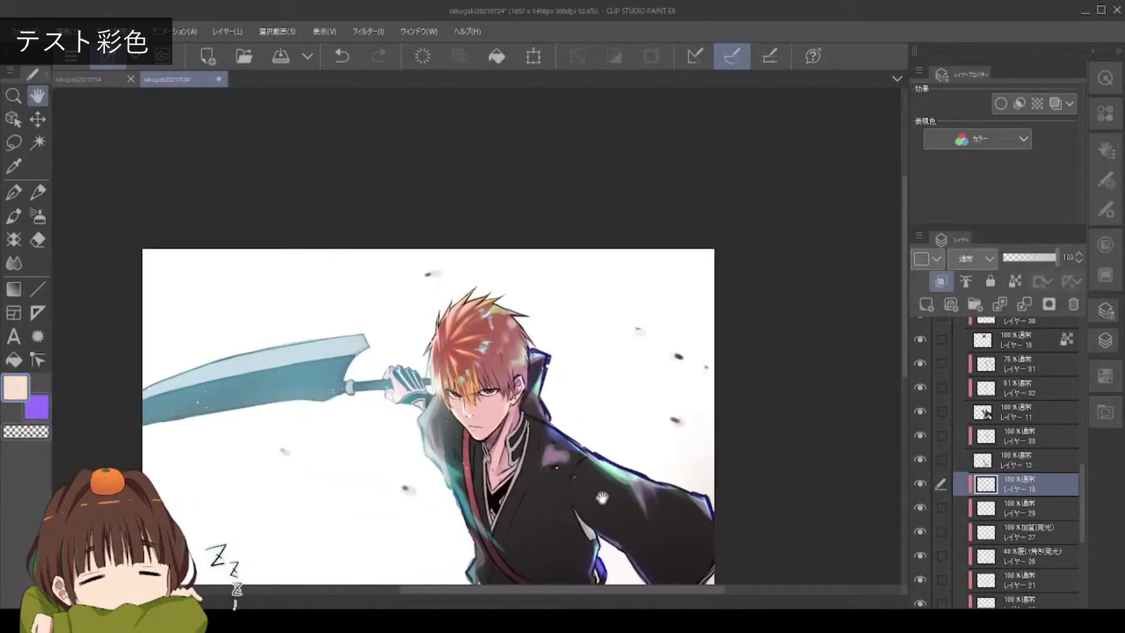
key("ctrl+s")
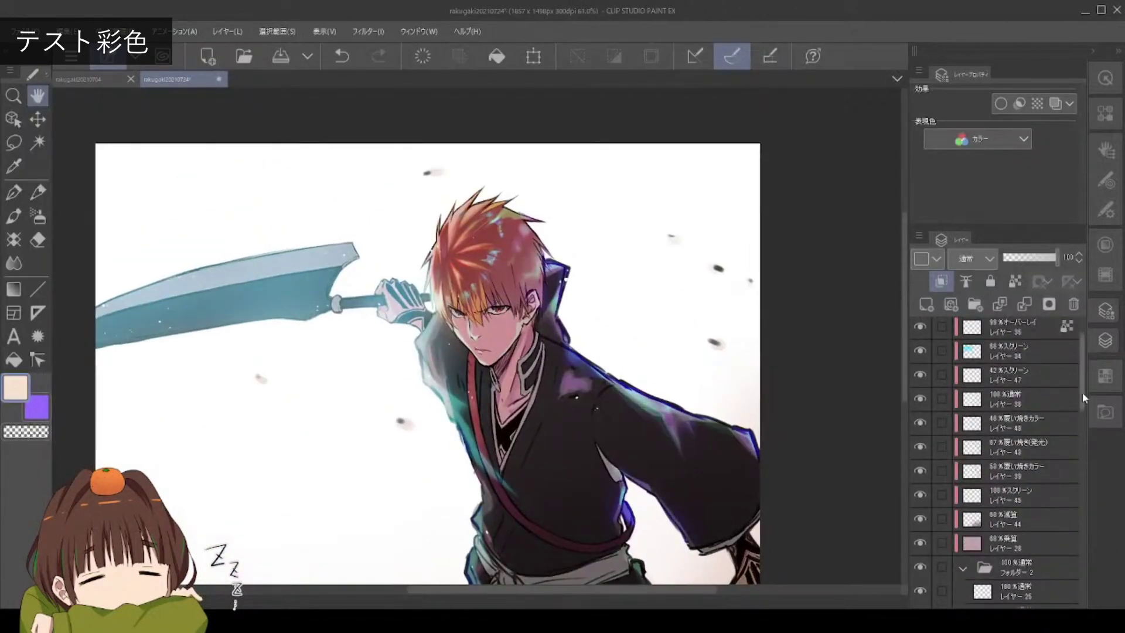
Sample dark red from the shoulder cord and airbrush a muted red tint over the fringe, face and chest
left_click(1111, 276)
left_click(384, 363, "alt")
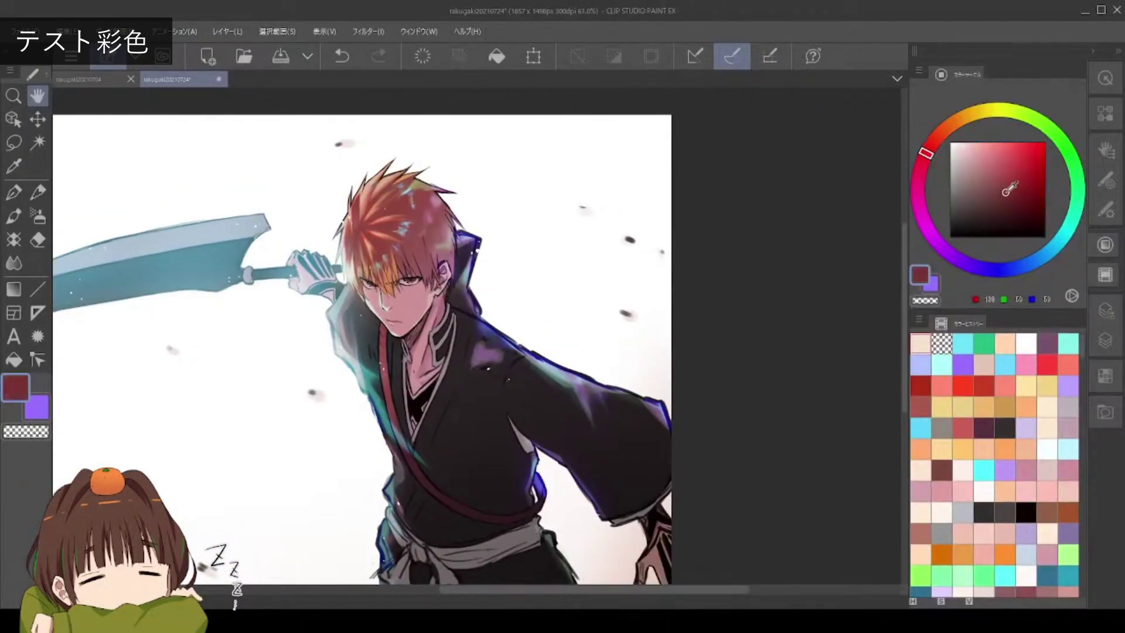
key("b")
left_click_drag(410, 258, 364, 328)
mouse_move(399, 293)
left_mouse_down()
mouse_move(387, 398)
mouse_move(357, 275)
mouse_move(375, 291)
left_mouse_up()
left_click_drag(363, 328, 386, 410)
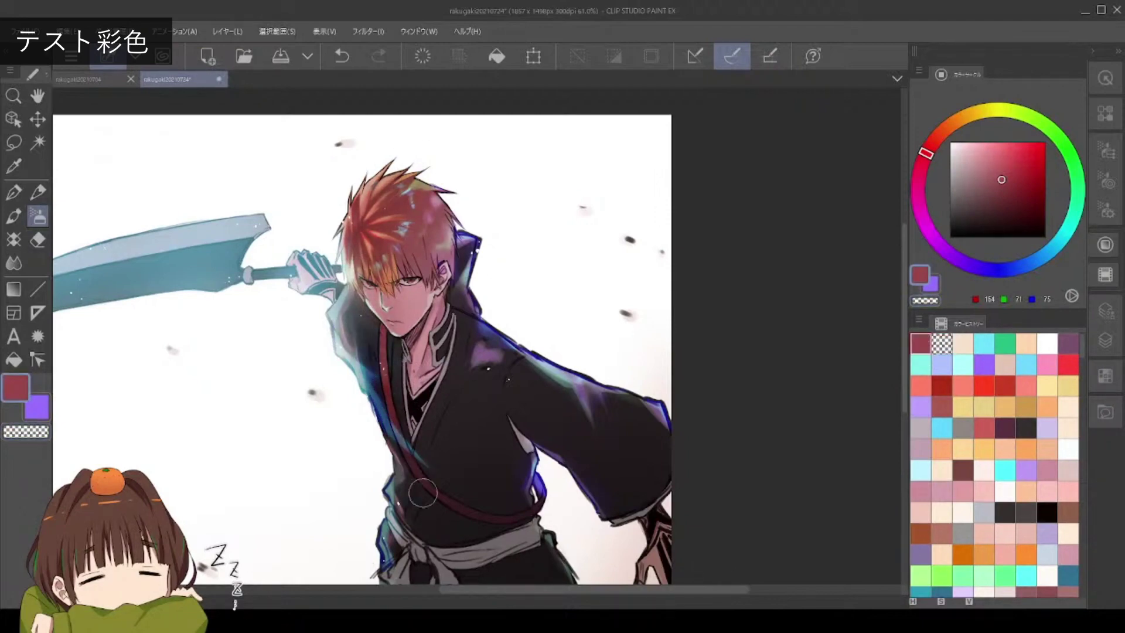
Tone the hair down with airbrushed muted red (154, 71, 75), alternating with transparent colour to clean up the excess
key("c")
key("c")
key("c")
key("c")
mouse_move(352, 293)
left_mouse_down()
mouse_move(355, 344)
mouse_move(375, 270)
left_mouse_up()
key("c")
key("c")
scroll(361, 290, "up", 3)
key("c")
scroll(589, 254, "down", 3)
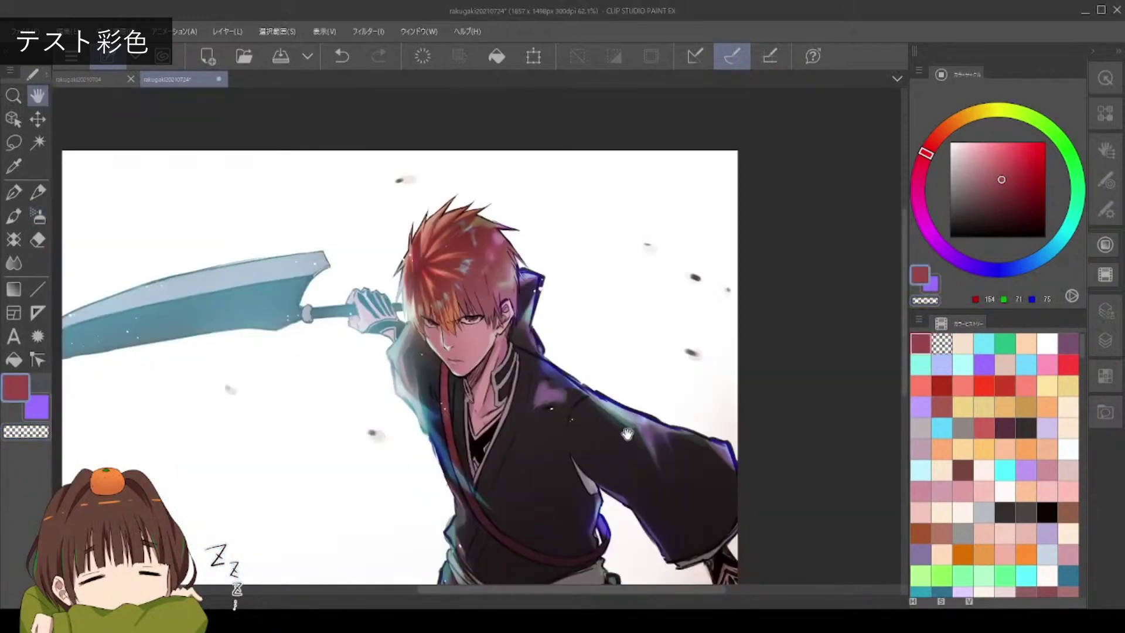
Set レイヤー 50 to スクリーン above the 覆い焼きカラー レイヤー 48 and dab pale orange (255, 181, 135) on the shaded eye
key("F7")
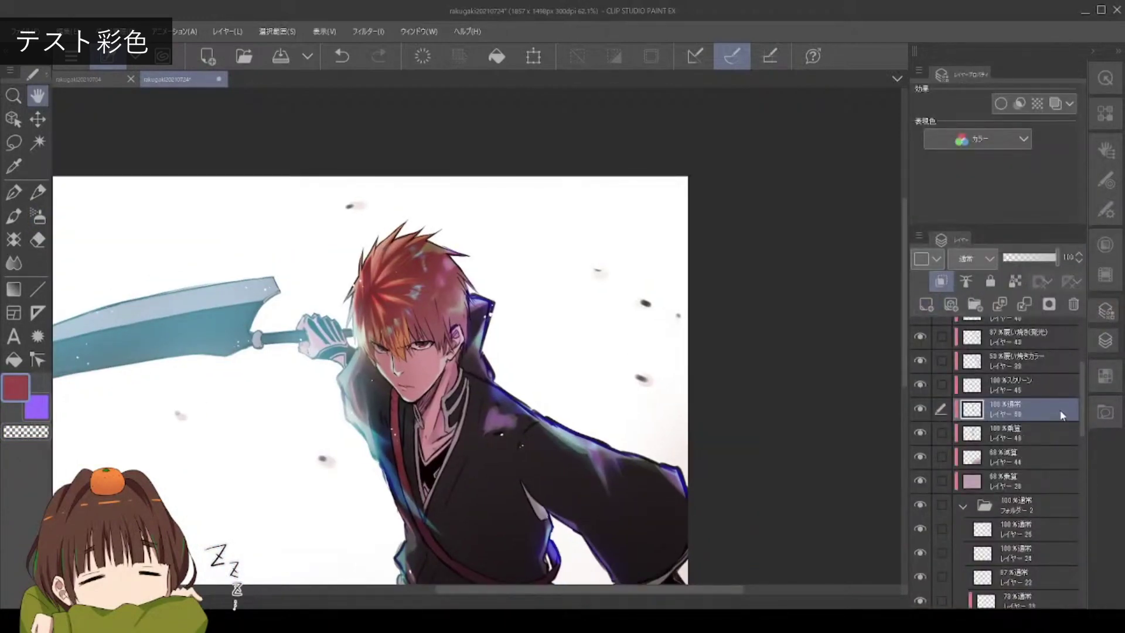
scroll(983, 328, "down", 2)
scroll(378, 322, "up", 5)
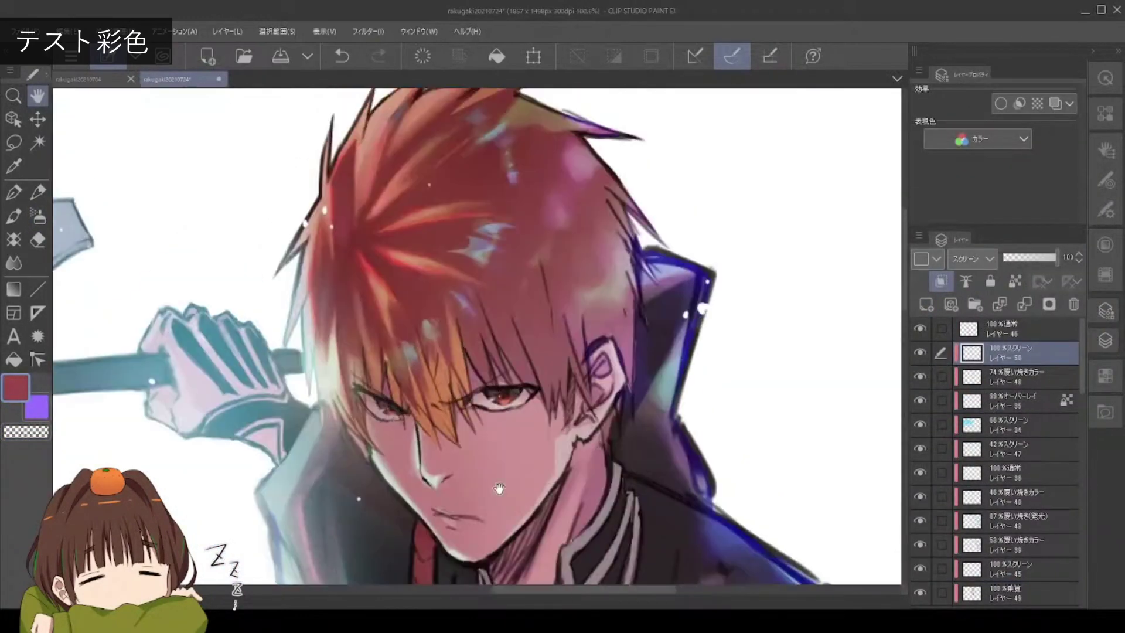
key("F7")
left_click(383, 419, "alt")
key("b")
left_click(383, 420)
key("c")
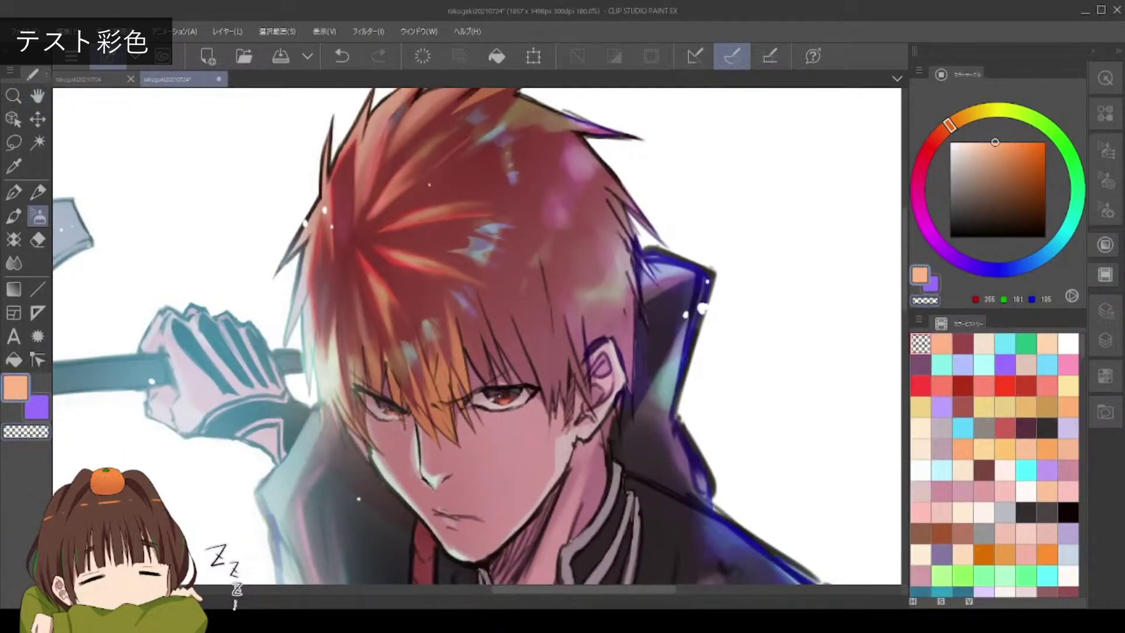
Lower the スクリーン レイヤー 50 to 72% opacity and strengthen the eye glow with a more saturated orange
key("F7")
key("F7")
left_click(390, 413, "alt")
key("F7")
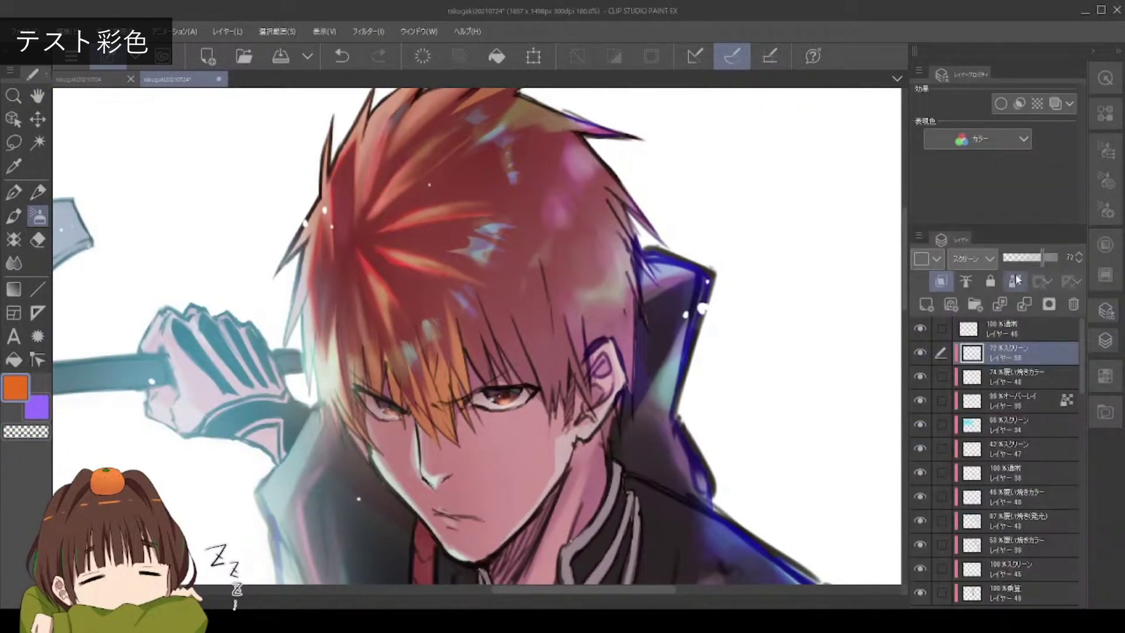
key("F7")
left_click(1064, 296)
key("F7")
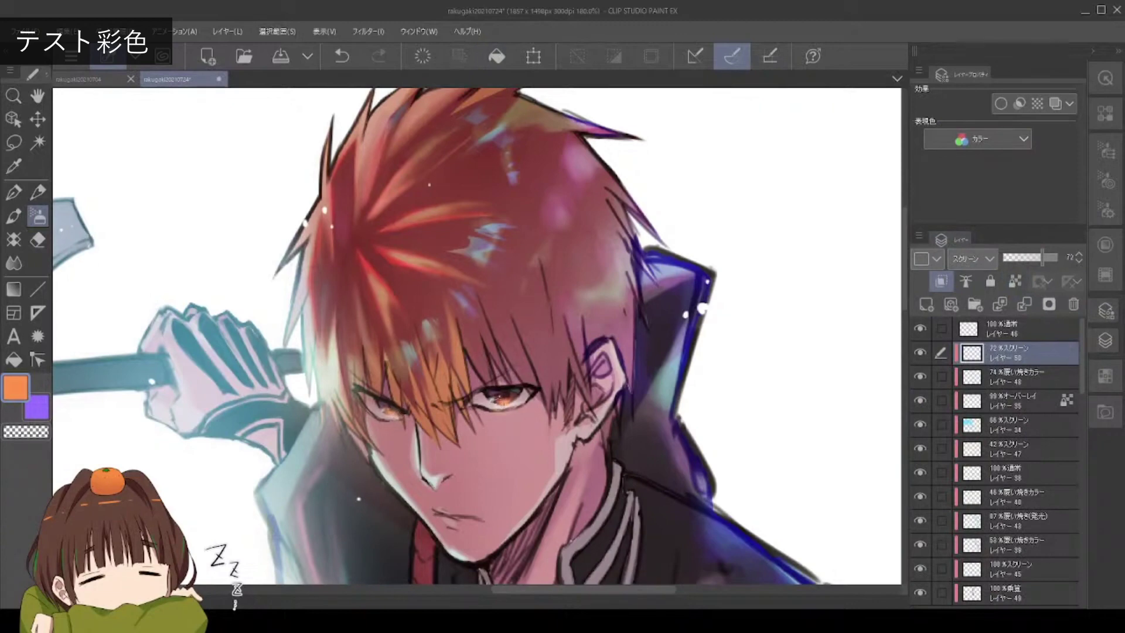
Add the スクリーン レイヤー 51 above レイヤー 50, airbrush orange over the fringe and face, and set its opacity to 32%
key("ctrl+0")
key("ctrl+shift+n")
key("b")
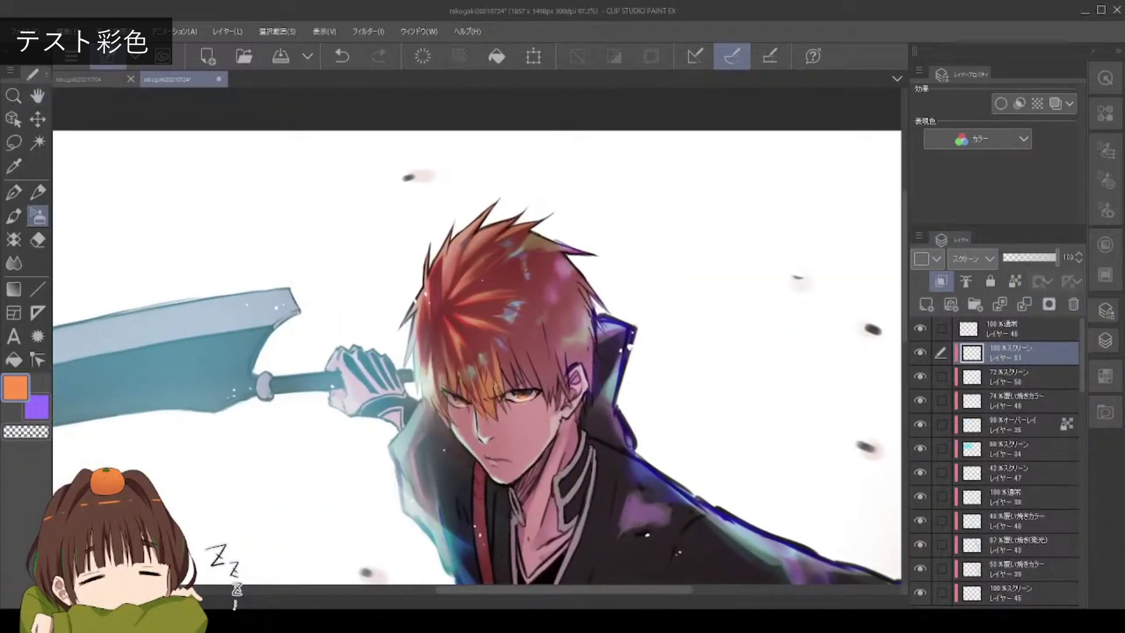
mouse_move(487, 410)
left_mouse_down()
mouse_move(515, 357)
mouse_move(469, 422)
mouse_move(504, 363)
left_mouse_up()
mouse_move(1057, 257)
left_mouse_down()
mouse_move(1011, 267)
mouse_move(1021, 258)
left_mouse_up()
scroll(419, 343, "up", 3)
scroll(419, 342, "down", 4)
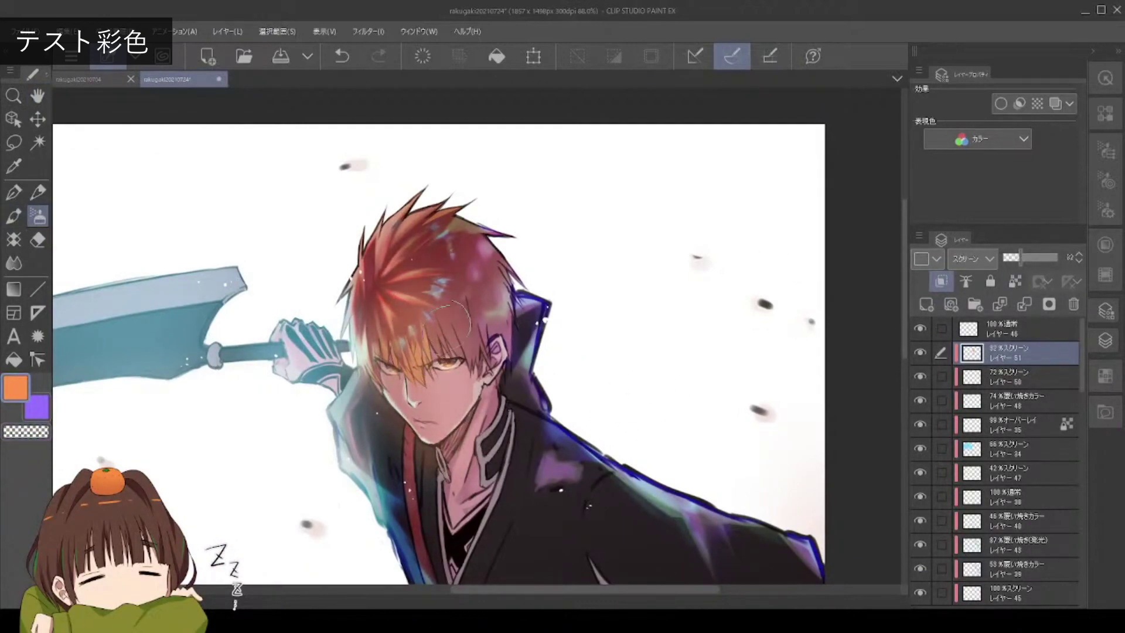
key("ctrl+0")
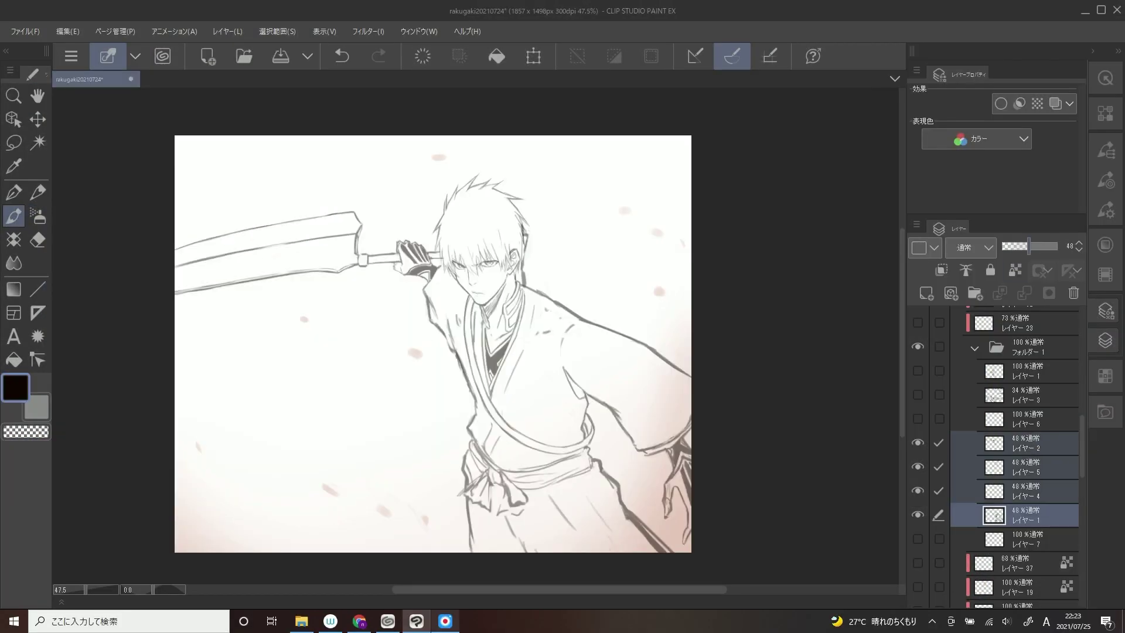
Apply a blue layer colour to the four 48% sketch layers, レイヤー 2, 5, 4 and 1
key("alt+bracketright")
key("alt+bracketleft")
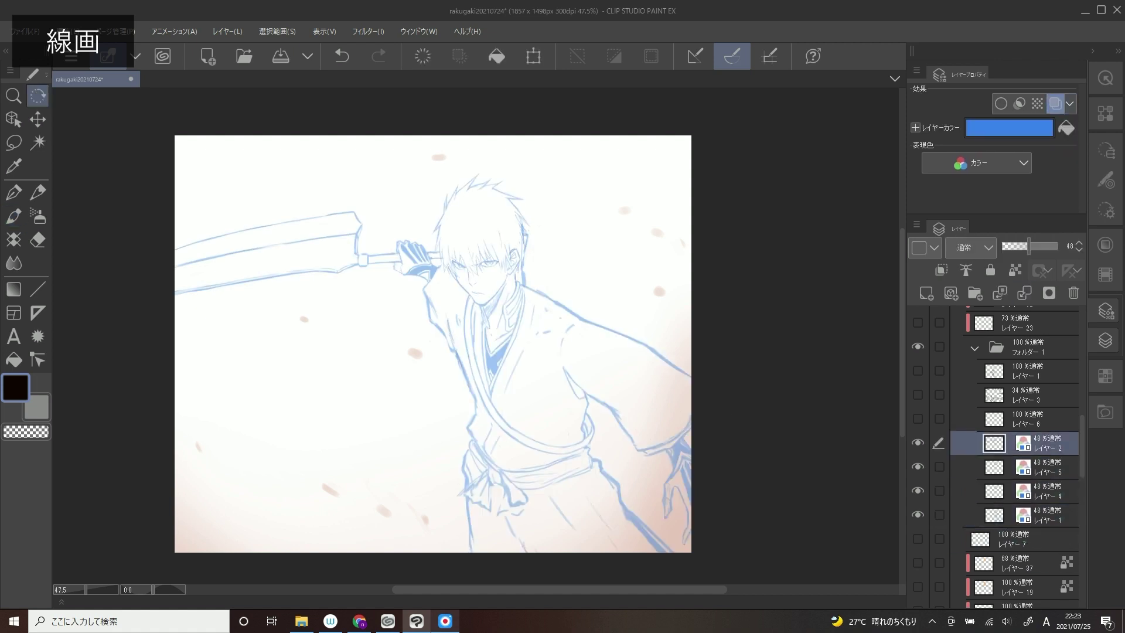
key("space")
scroll(451, 275, "up", 3)
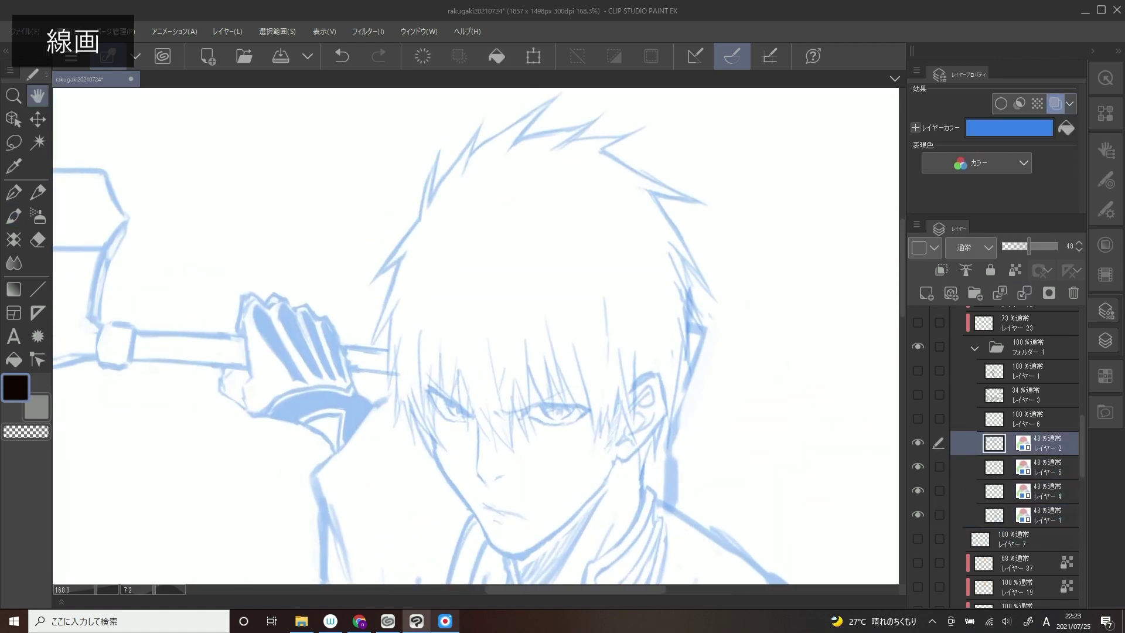
Replace the new vector layer above the blue sketch with raster レイヤー 56 and ink the nose and mouth in black
key("ctrl+shift+n")
scroll(466, 363, "up", 2)
key("p")
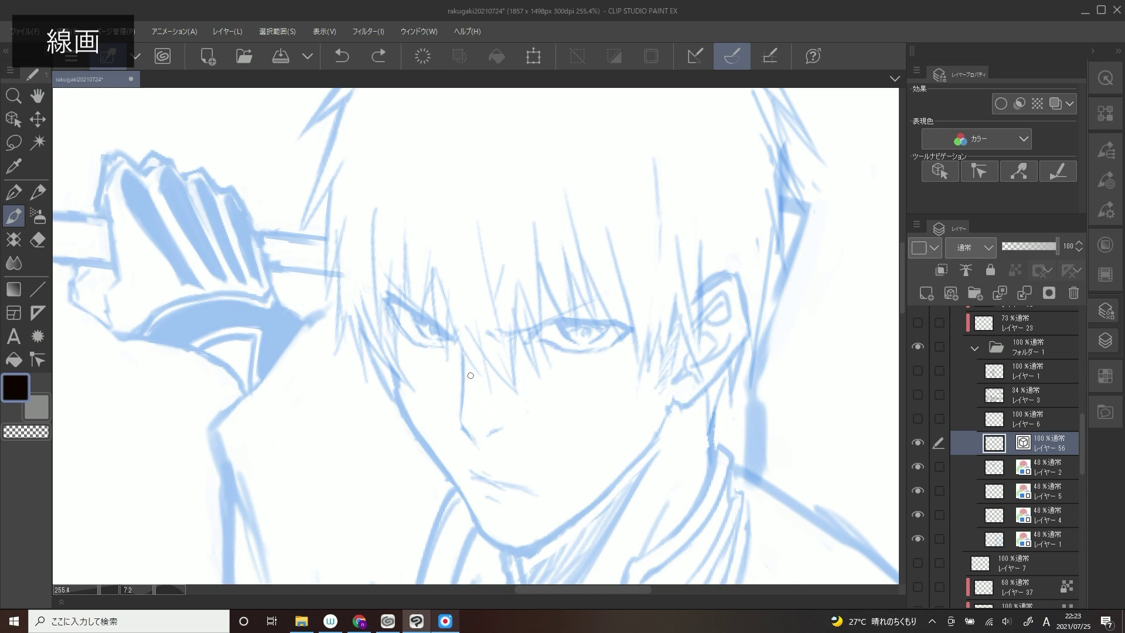
key("Delete")
key("c")
mouse_move(475, 446)
left_mouse_down()
mouse_move(472, 474)
mouse_move(534, 495)
left_mouse_up()
key("c")
key("c")
key("c")
key("c")
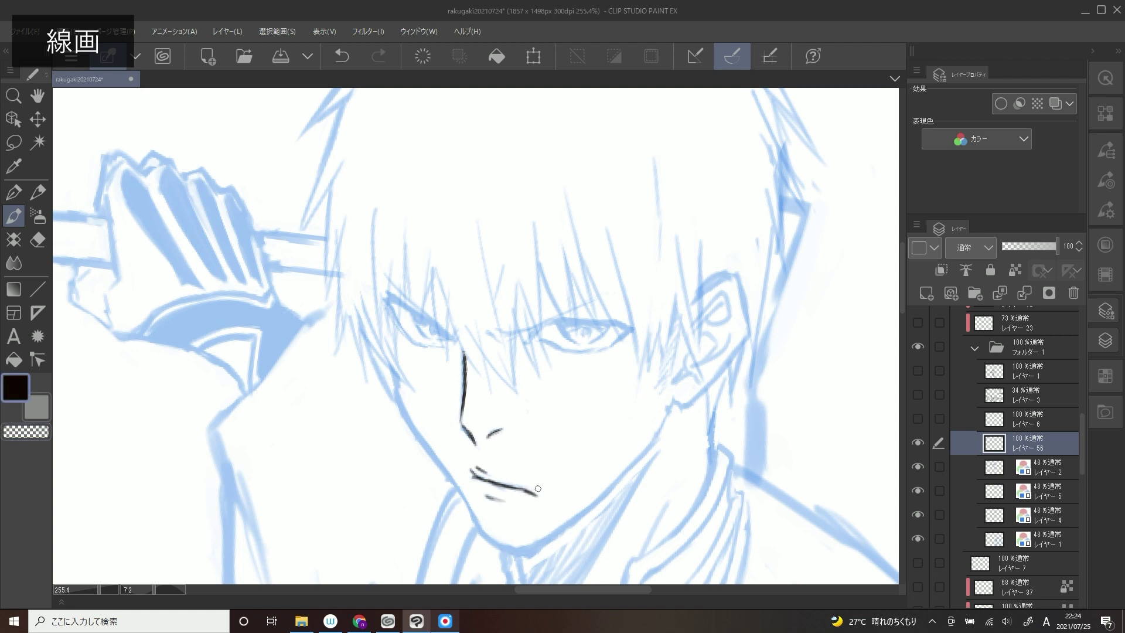
Ink the jawline, then trace the hair spikes and strands behind the ear on レイヤー 57
scroll(539, 499, "down", 1)
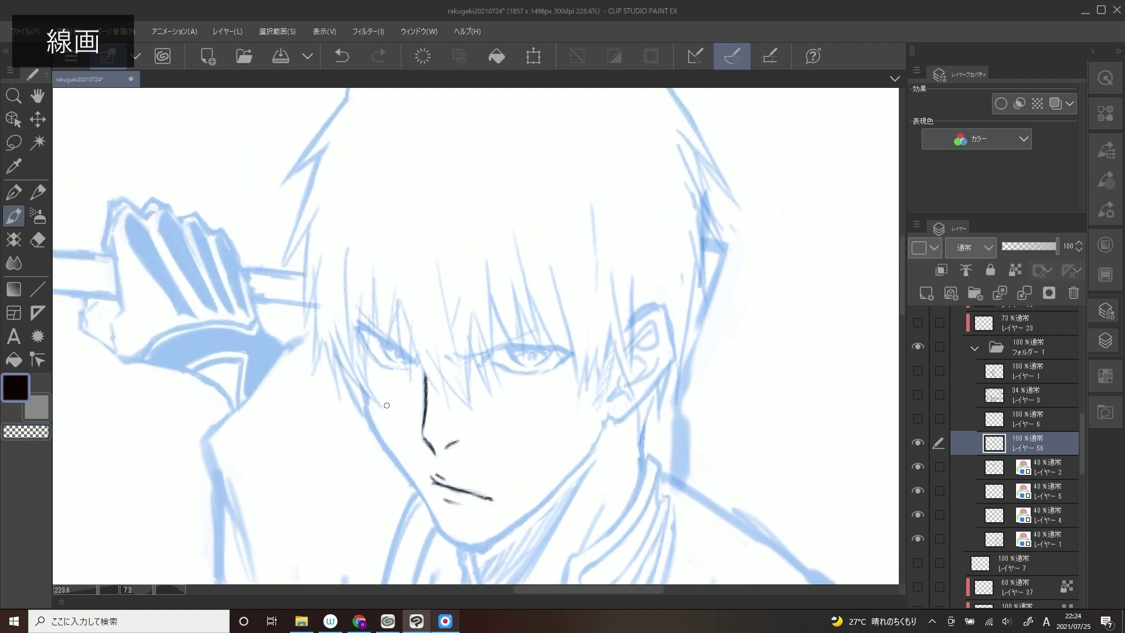
mouse_move(378, 435)
left_mouse_down()
mouse_move(438, 527)
mouse_move(479, 549)
left_mouse_up()
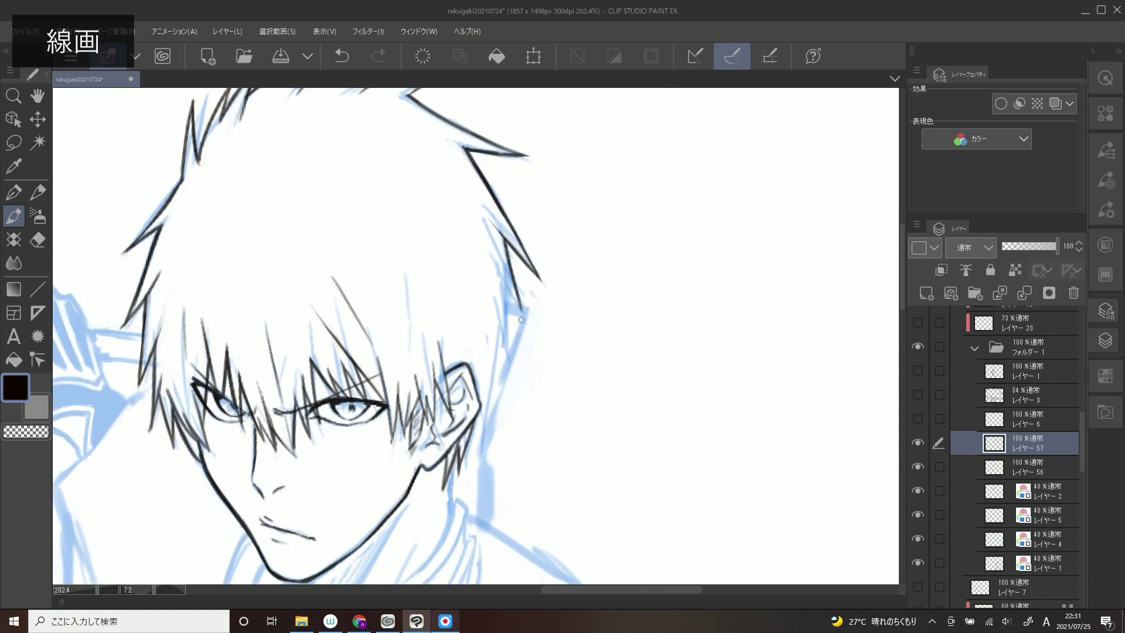
key("c")
mouse_move(528, 269)
left_mouse_down()
mouse_move(497, 327)
mouse_move(491, 404)
left_mouse_up()
key("c")
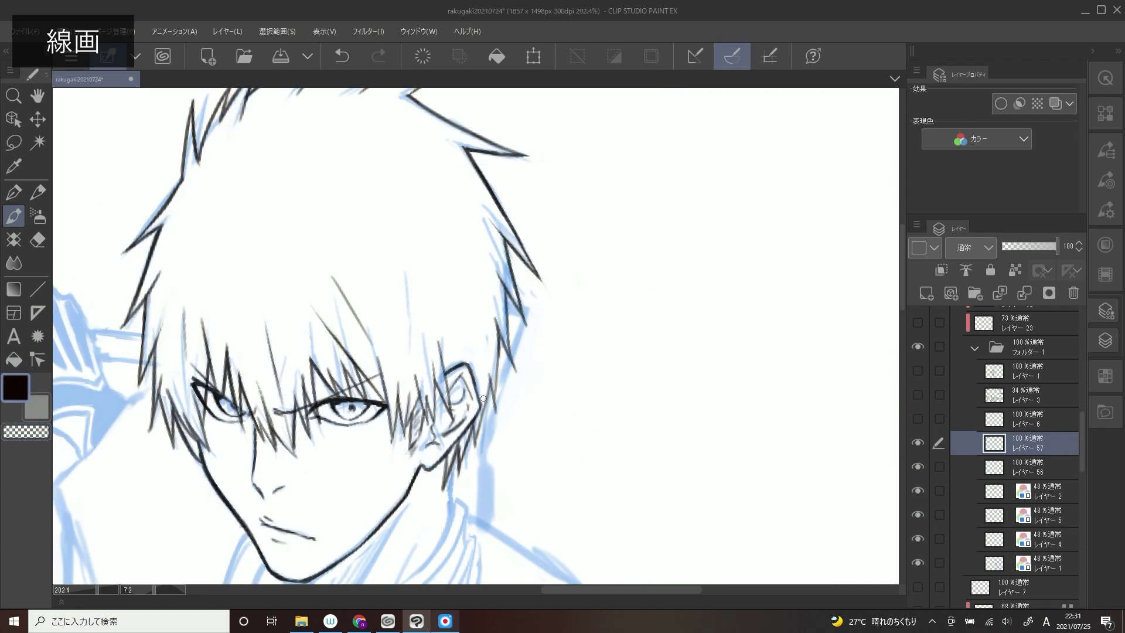
Ink the robe's waist folds, lapel edges and the sleeve opening on レイヤー 57
scroll(498, 342, "down", 3)
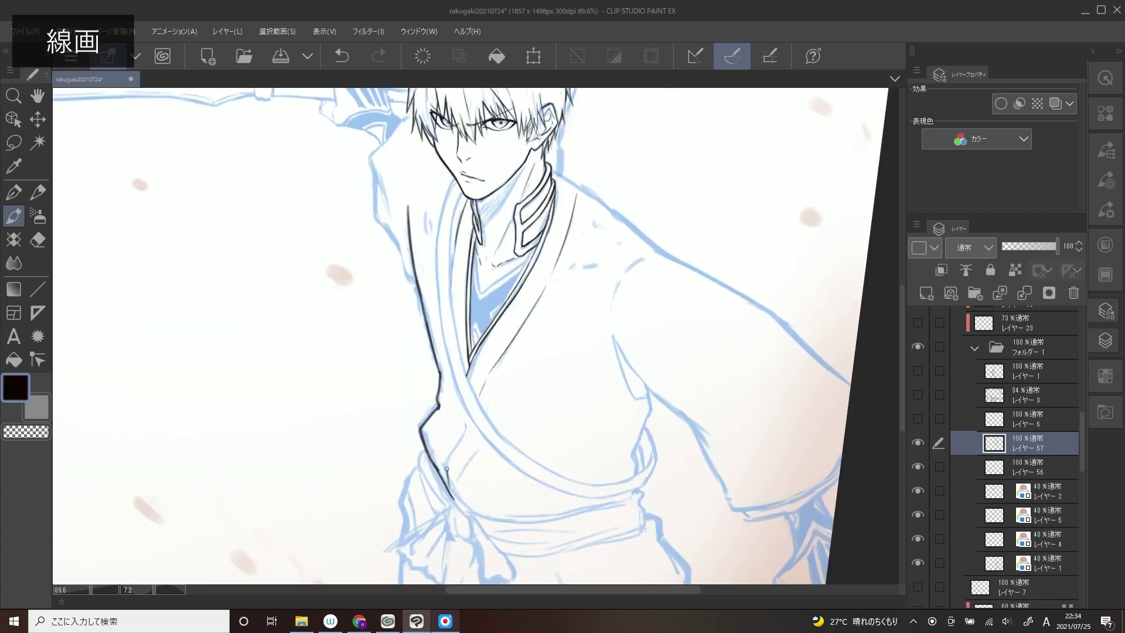
left_click_drag(459, 413, 450, 454)
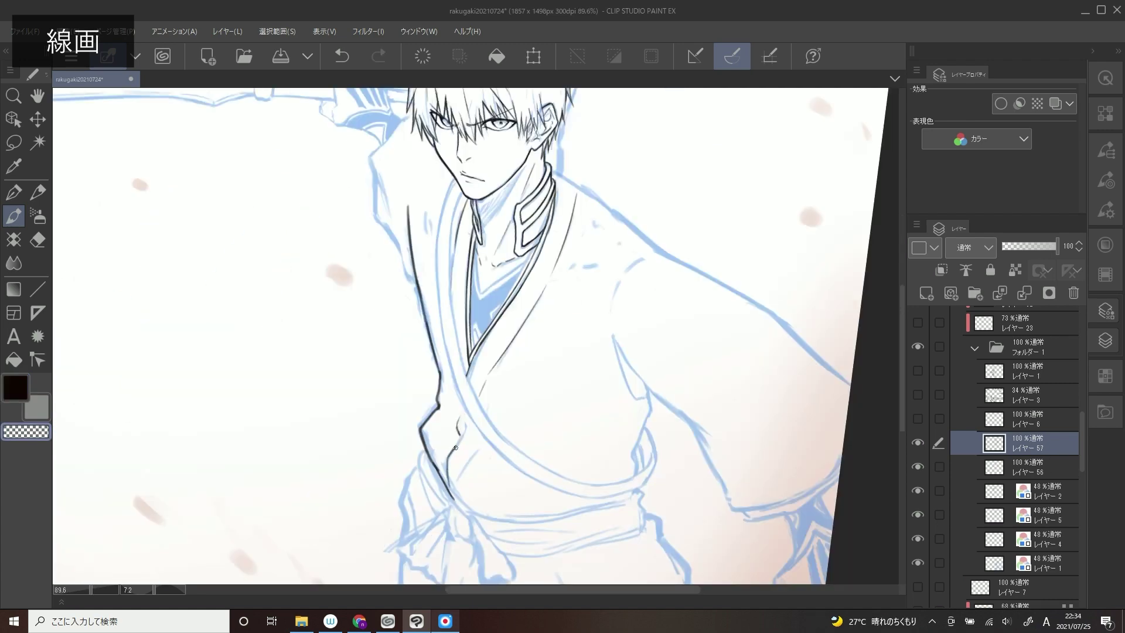
left_click_drag(623, 413, 559, 378)
left_click_drag(571, 224, 542, 307)
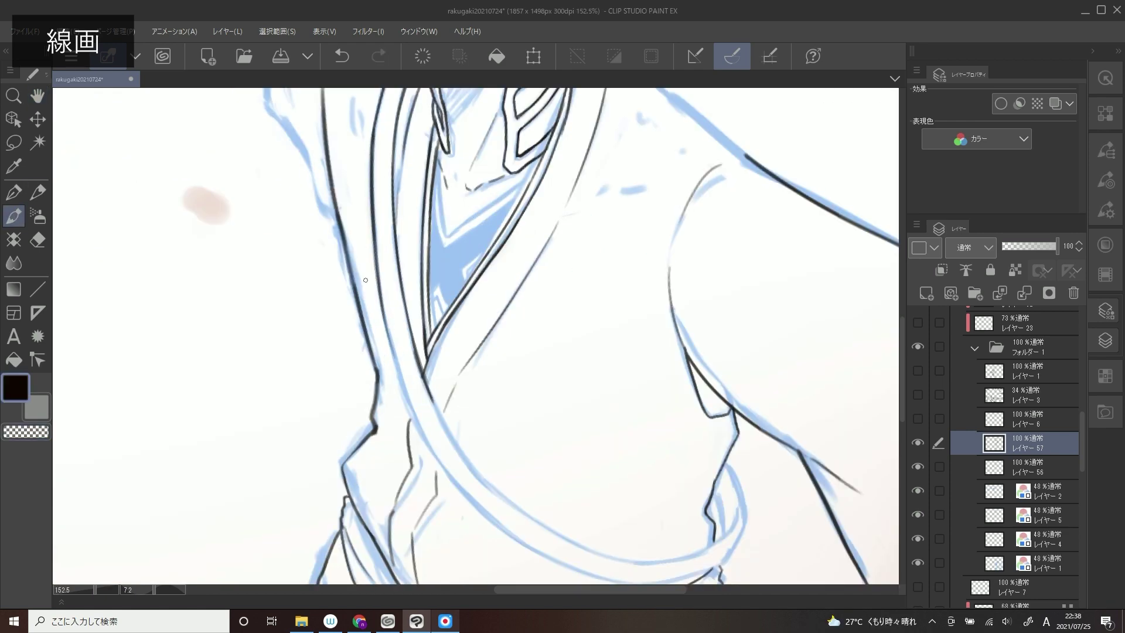
Ink the outer sleeve contour of the raised sword arm, undoing and redrawing the first stroke
left_click_drag(322, 260, 354, 349)
key("ctrl+z")
left_click_drag(316, 228, 357, 363)
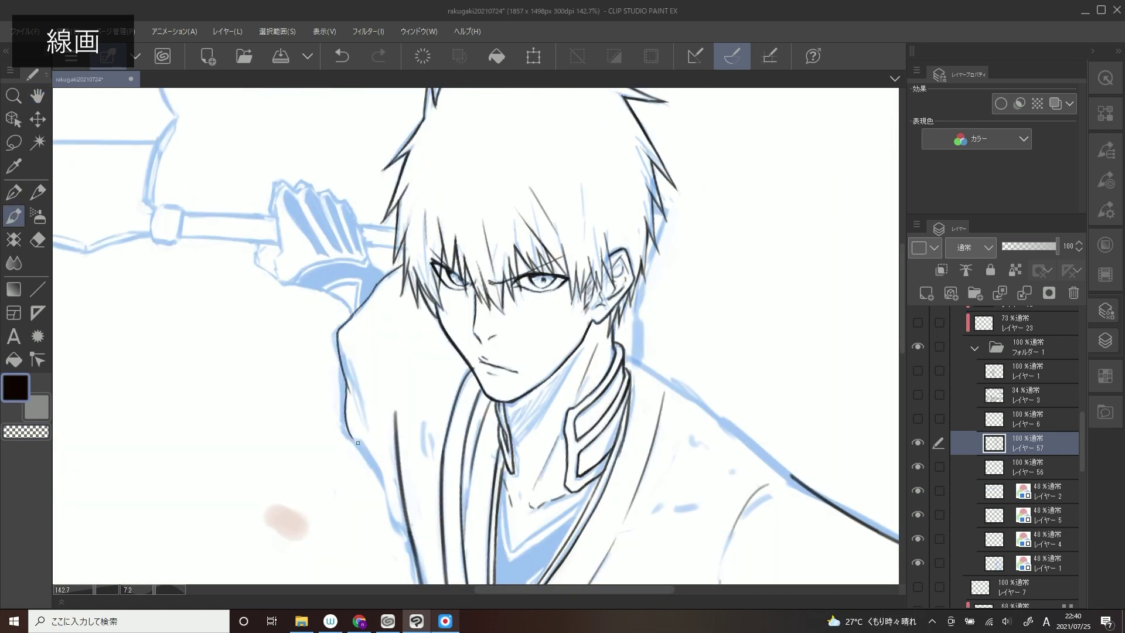
key("c")
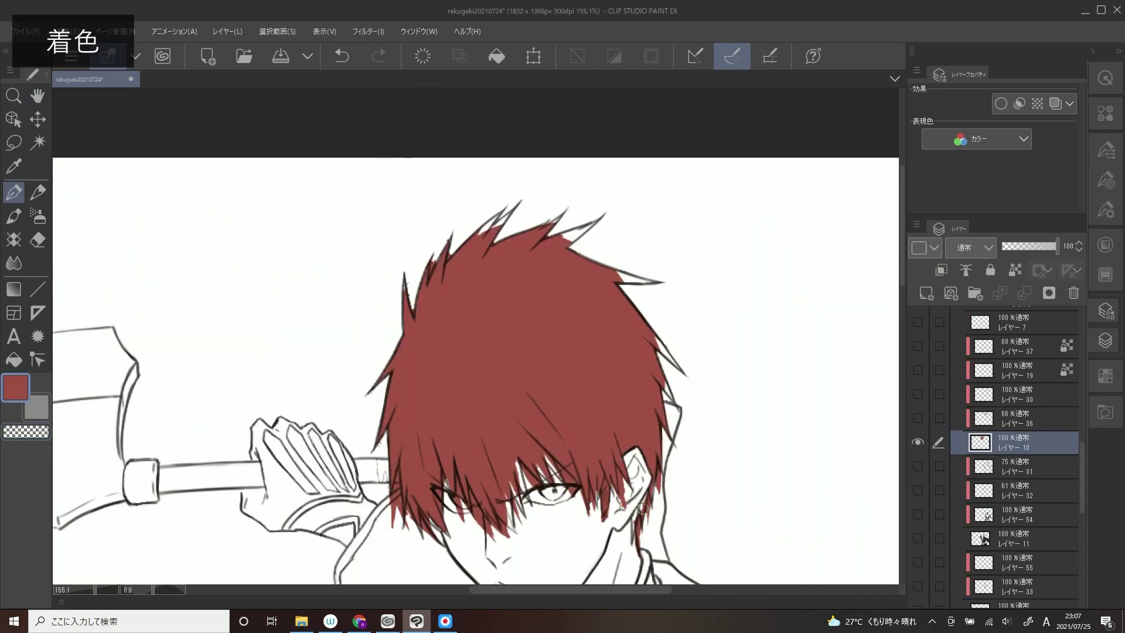
Shade the red hair with darker red strands on the clipped レイヤー 36 and raise its opacity to 100%
key("c")
key("c")
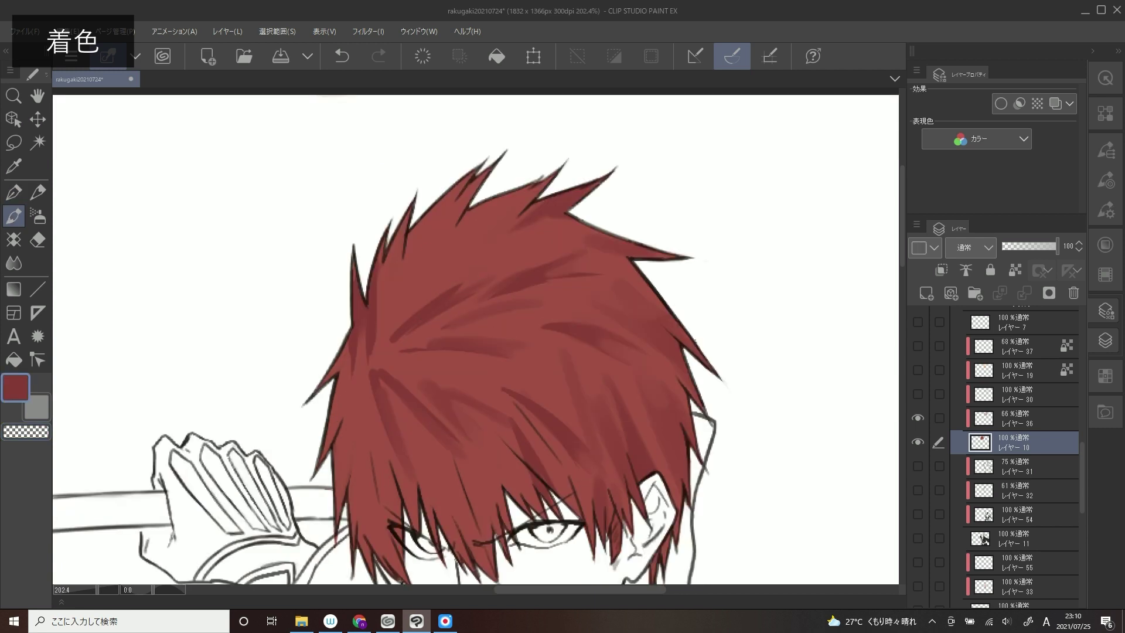
key("alt+bracketright")
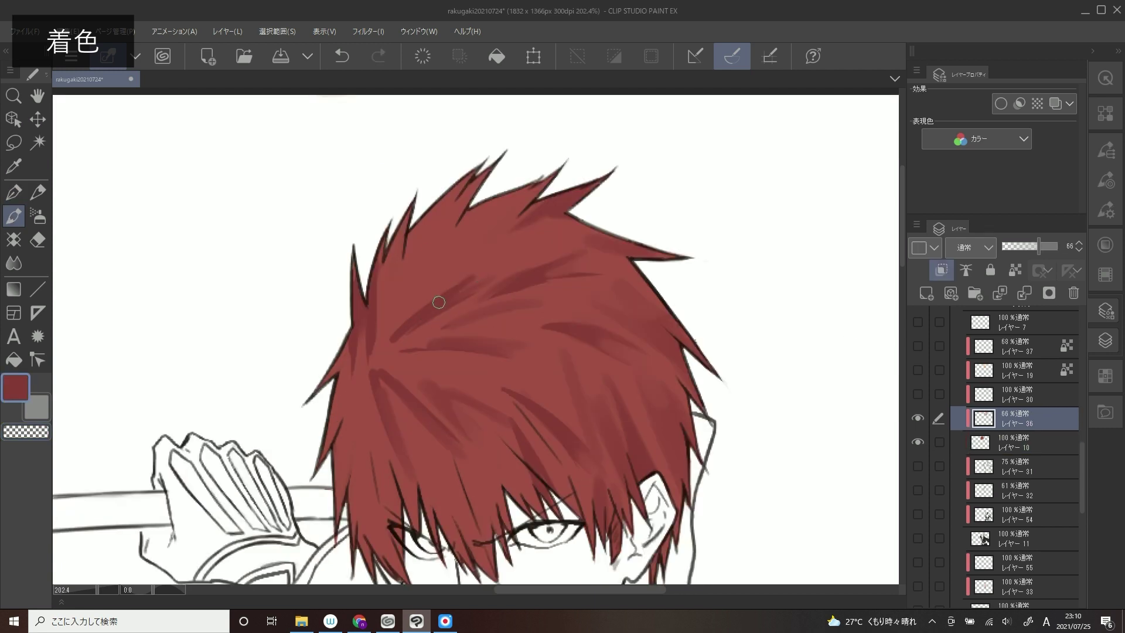
key("g")
key("p")
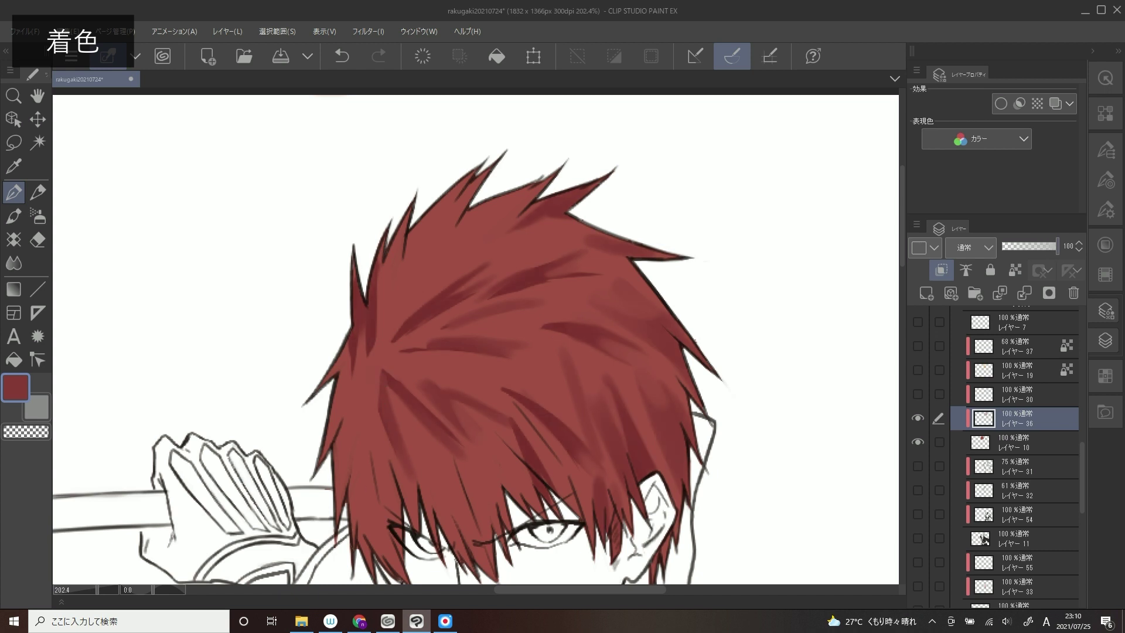
Paint light orange (255, 177, 112) highlight strands radiating from the crown and down through the fringe
key("p")
key("b")
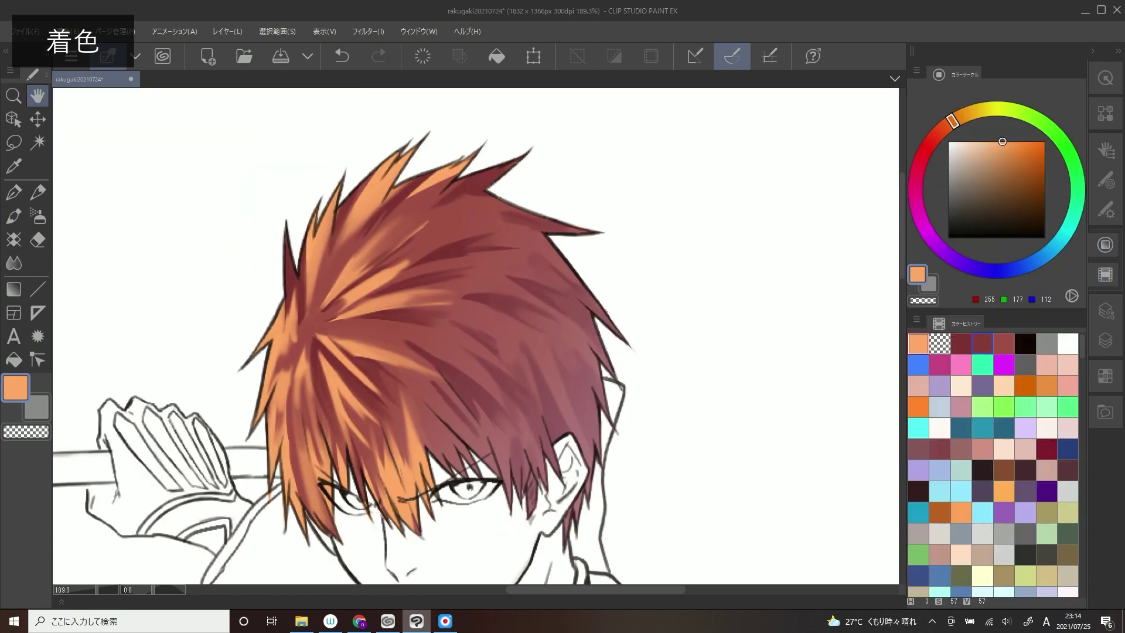
key("c")
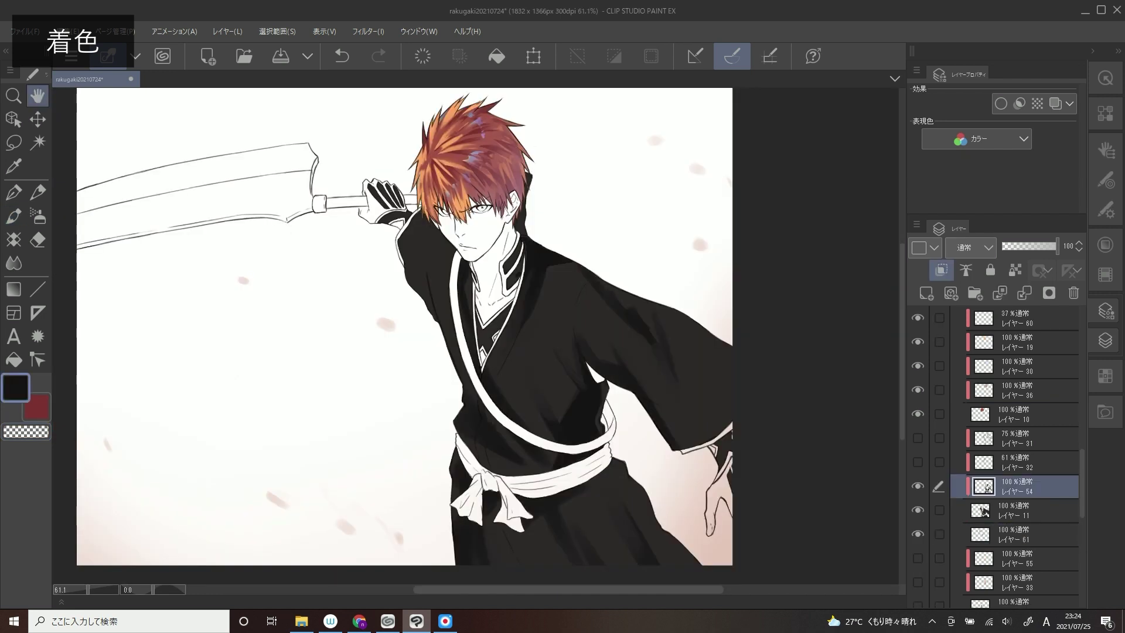
Paint black fold shadows on the robe's sleeve on レイヤー 54 and mauve pink skin shadows on the neck on レイヤー 20
key("b")
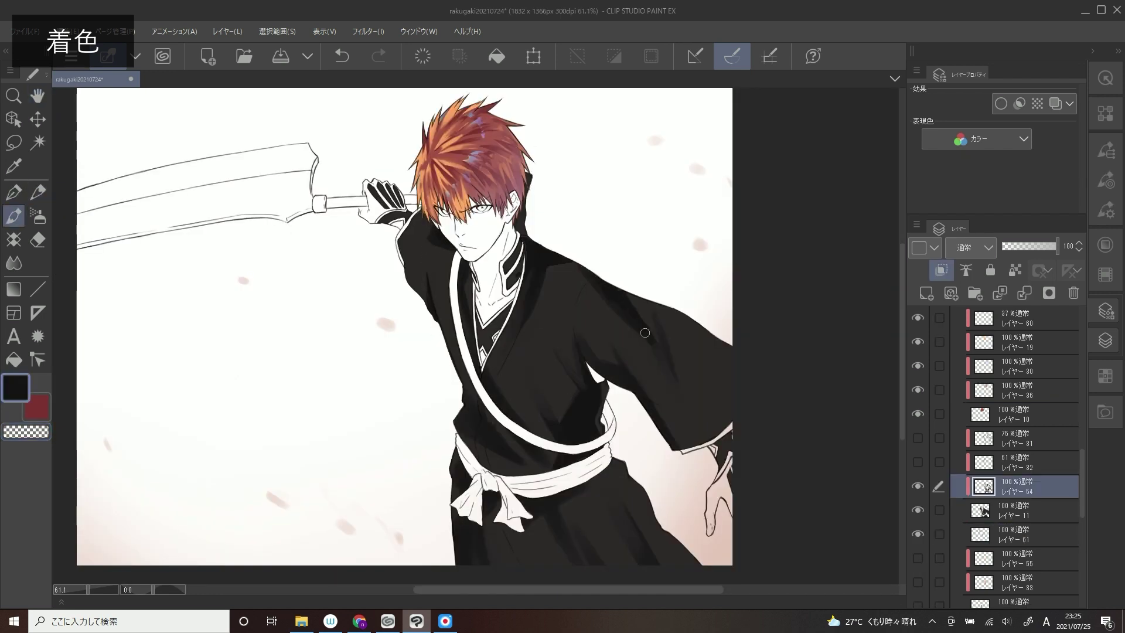
left_click_drag(645, 333, 674, 321)
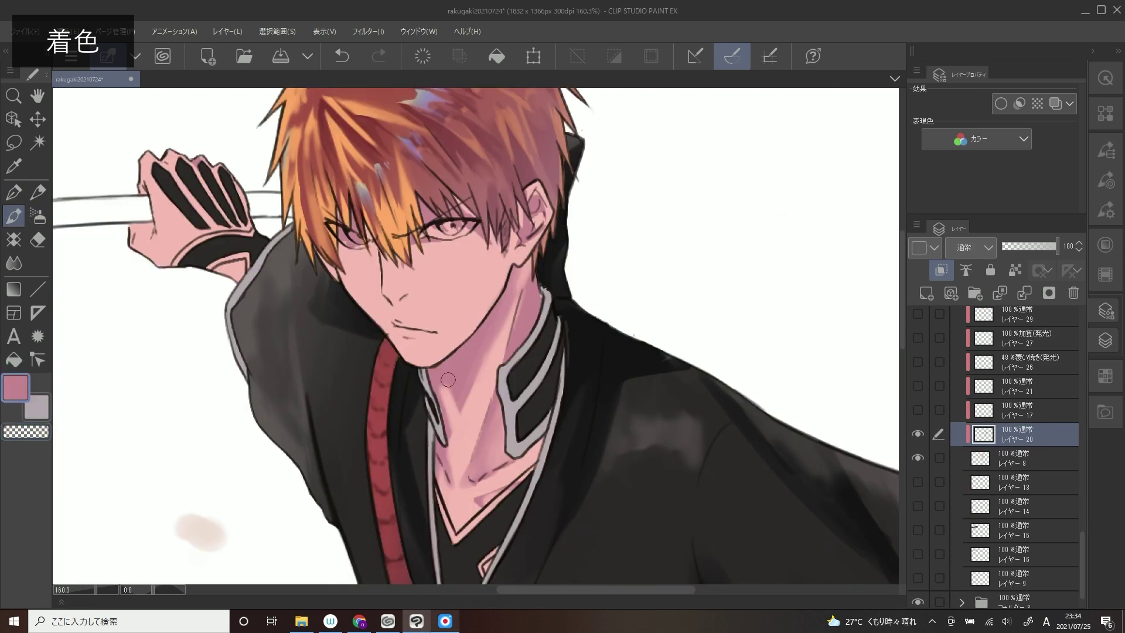
scroll(464, 487, "up", 4)
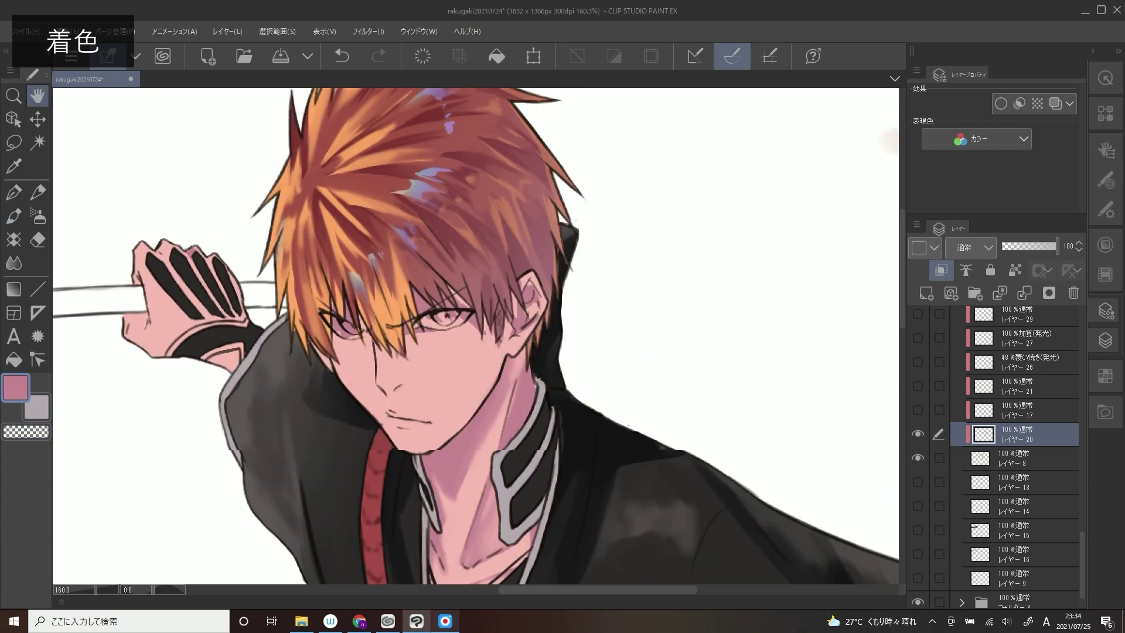
key("c")
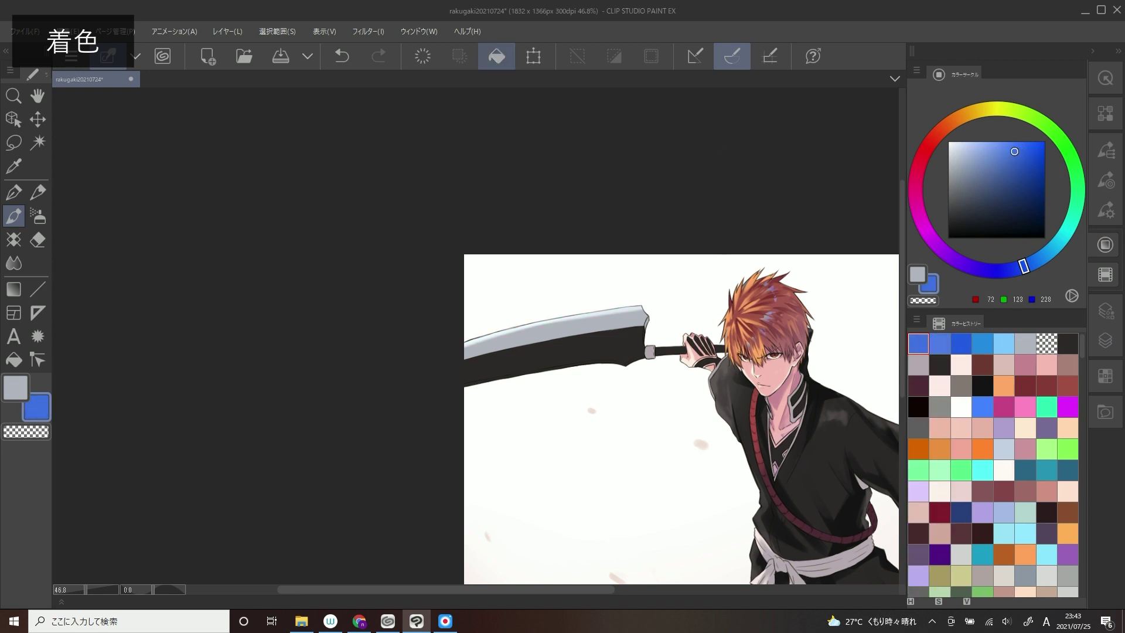
Brush a blue glow along the blade's cutting edge and add the clipped スクリーン レイヤー 66 at 65% opacity
mouse_move(621, 360)
left_mouse_down()
mouse_move(491, 384)
mouse_move(588, 368)
mouse_move(537, 381)
left_mouse_up()
left_click(925, 292)
left_click_drag(1057, 246, 1038, 246)
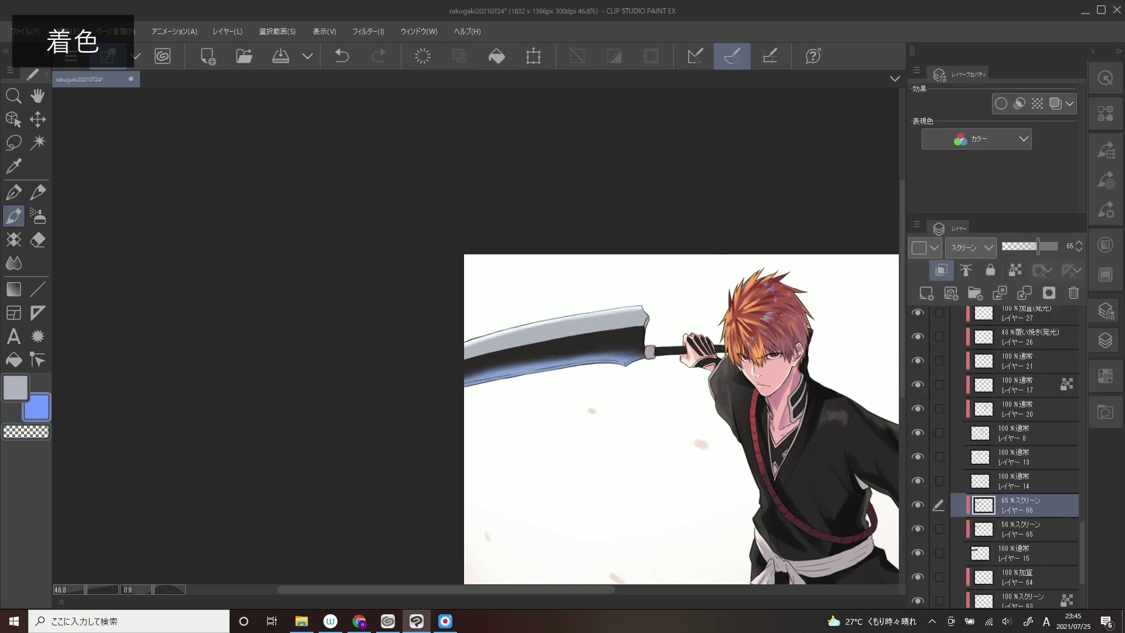
Change レイヤー 66 to 加算(発光) at 75% opacity and group the sword layers from レイヤー 66 down to レイヤー 63
key("c")
scroll(970, 247, "down", 4)
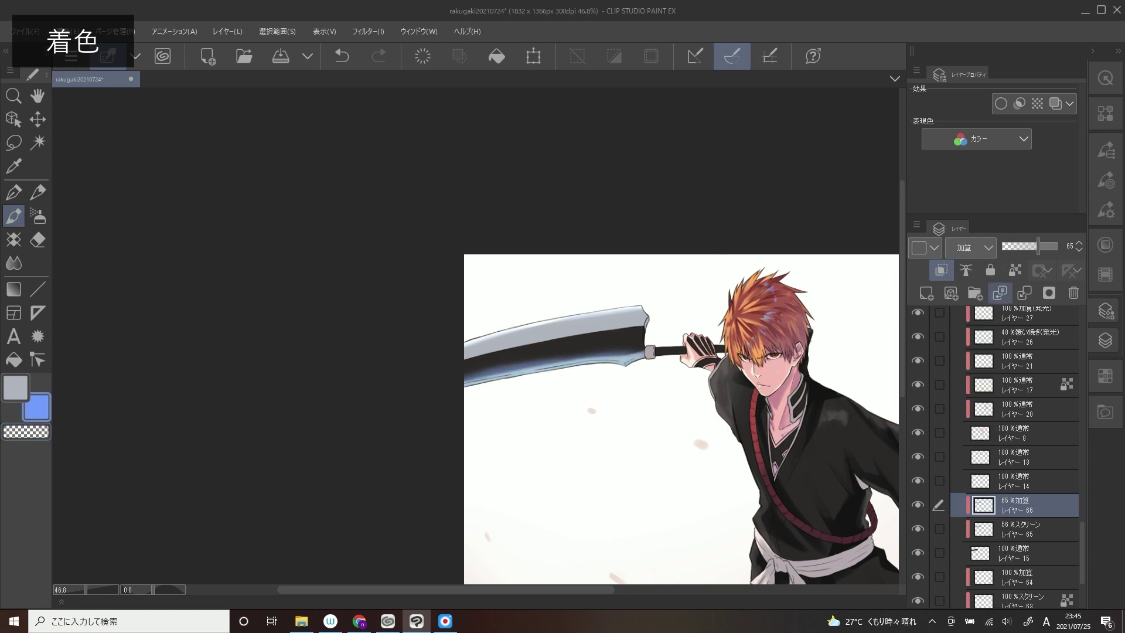
left_click(1042, 246)
left_click(1019, 577, "shift")
scroll(1020, 469, "down", 3)
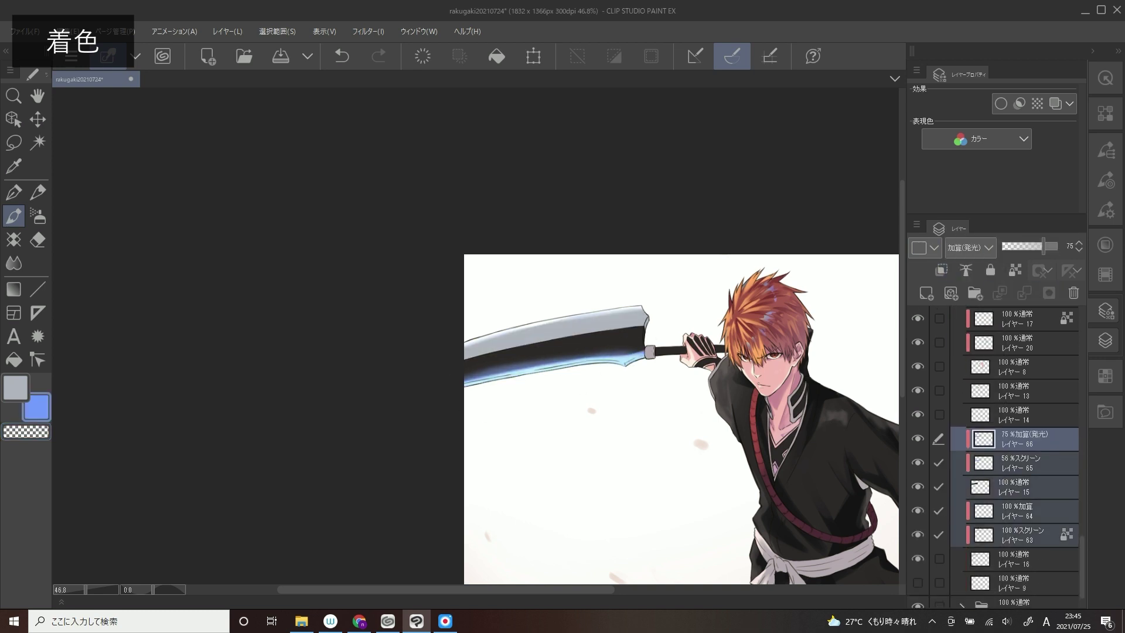
key("ctrl+g")
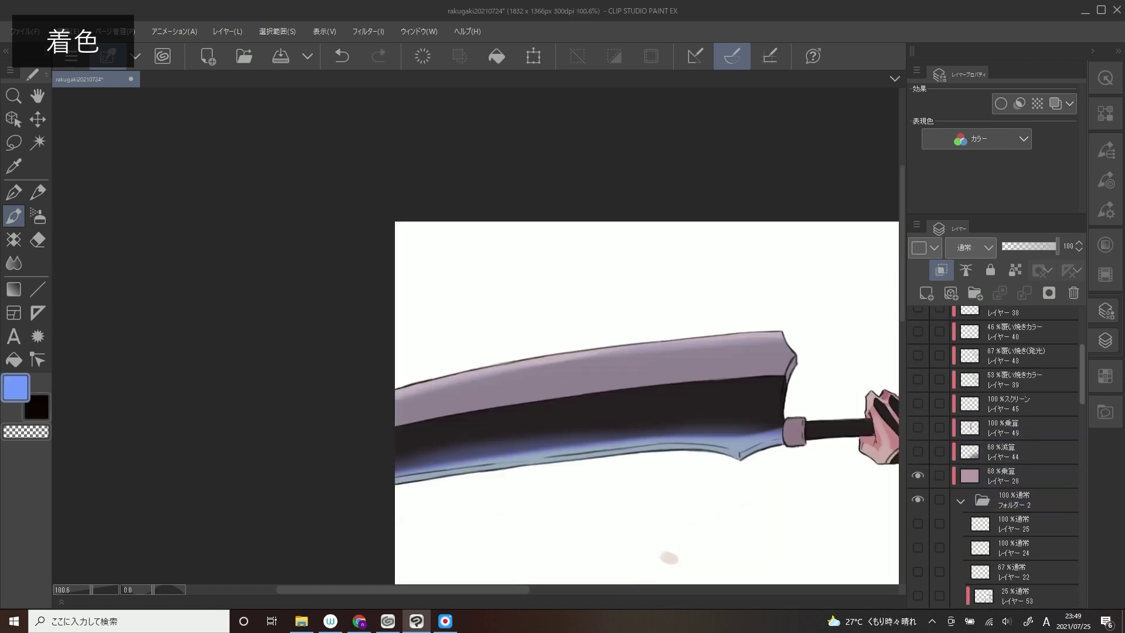
Brush diagonal pale blue light reflections across the blade on the clipped 加算 レイヤー 68
left_click_drag(688, 334, 571, 433)
left_click_drag(689, 336, 445, 422)
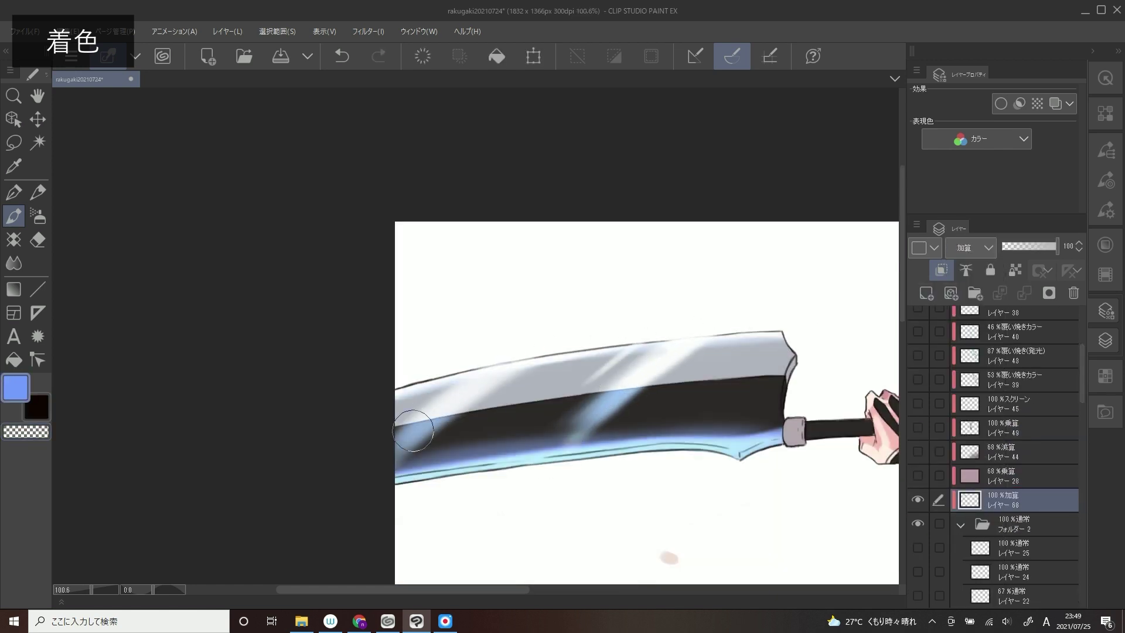
left_click_drag(656, 346, 492, 371)
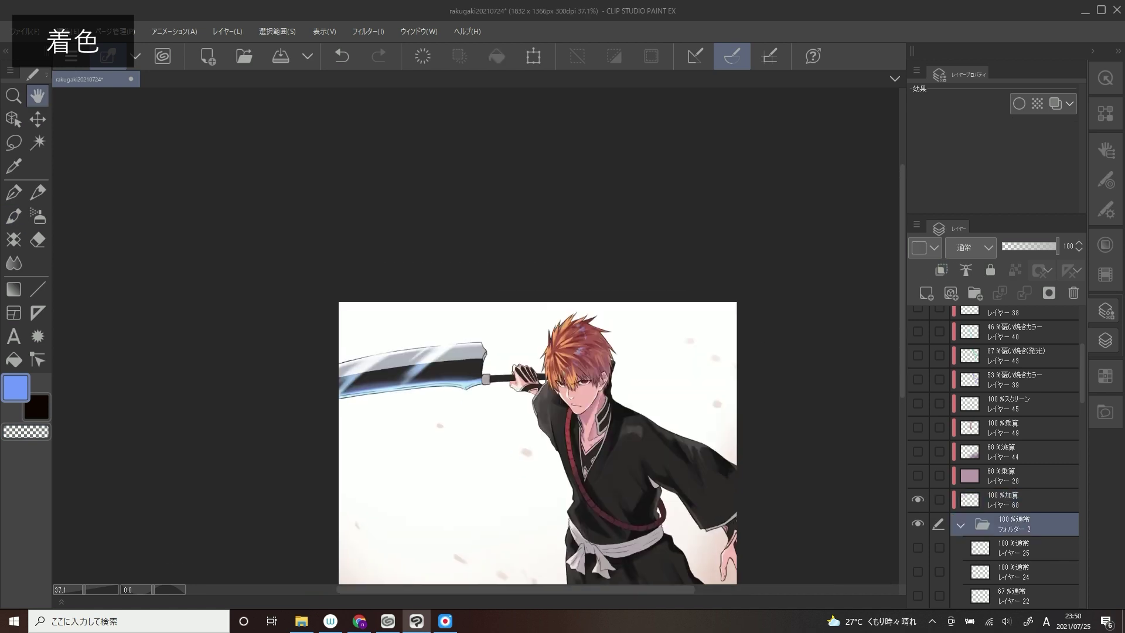
Add the clipped スクリーン レイヤー 69 above フォルダー 2 and a clipped normal レイヤー 70 over it
key("ctrl+shift+n")
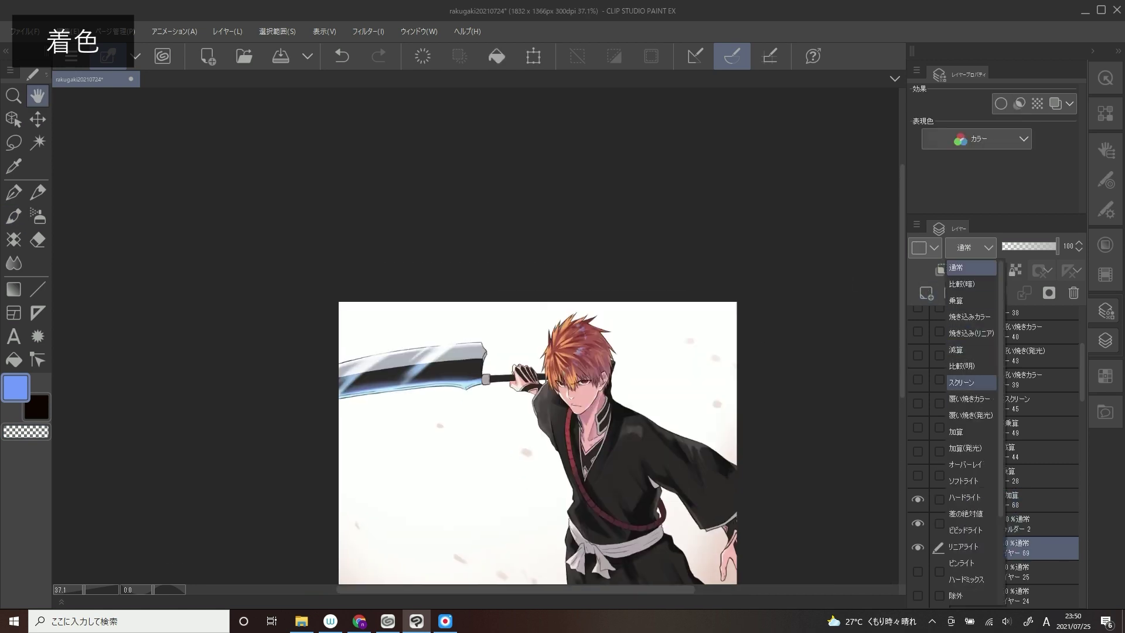
key("b")
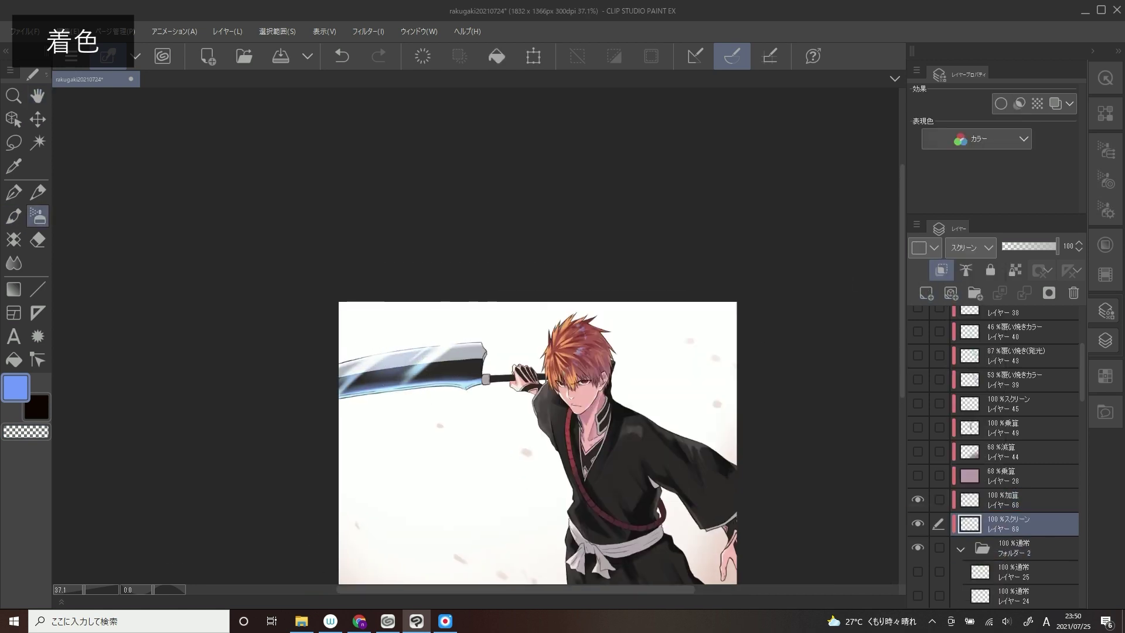
key("ctrl+shift+n")
key("p")
key("c")
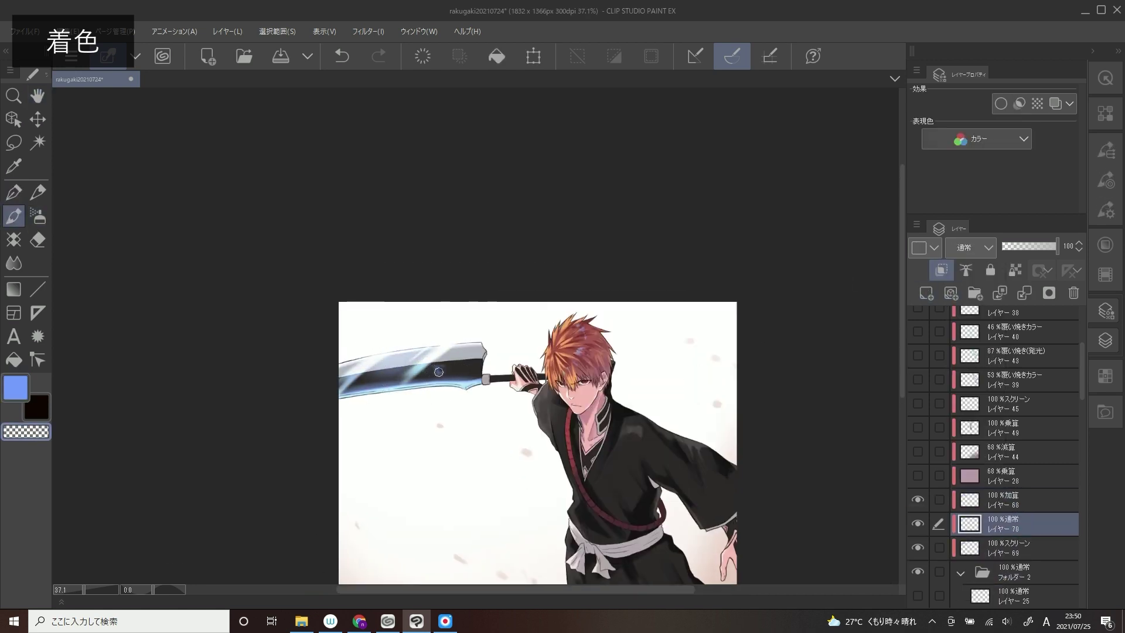
Paint soft blue reflections on the blade's black band on レイヤー 70, trimming them with transparent colour
key("c")
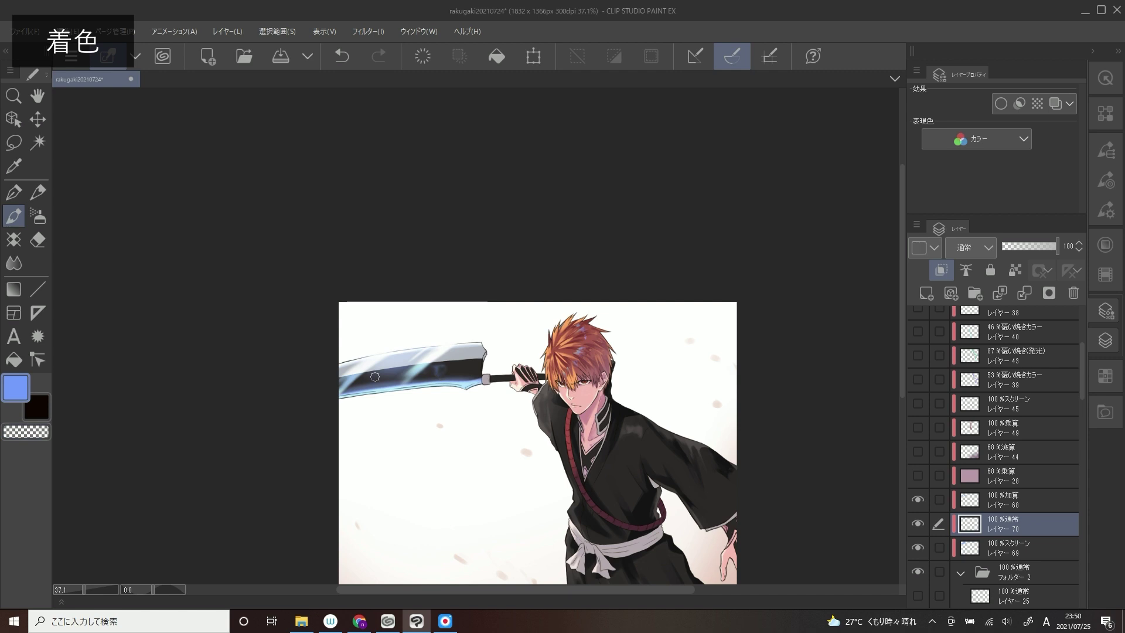
scroll(375, 377, "up", 3)
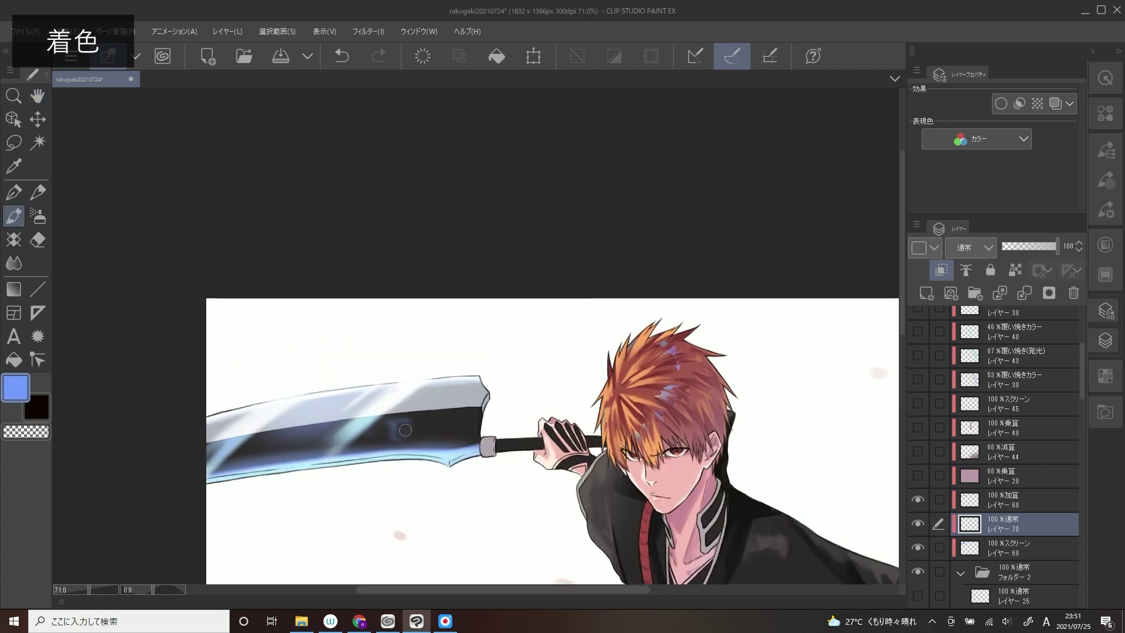
key("c")
left_click_drag(375, 434, 416, 439)
key("c")
left_click_drag(431, 425, 466, 418)
key("c")
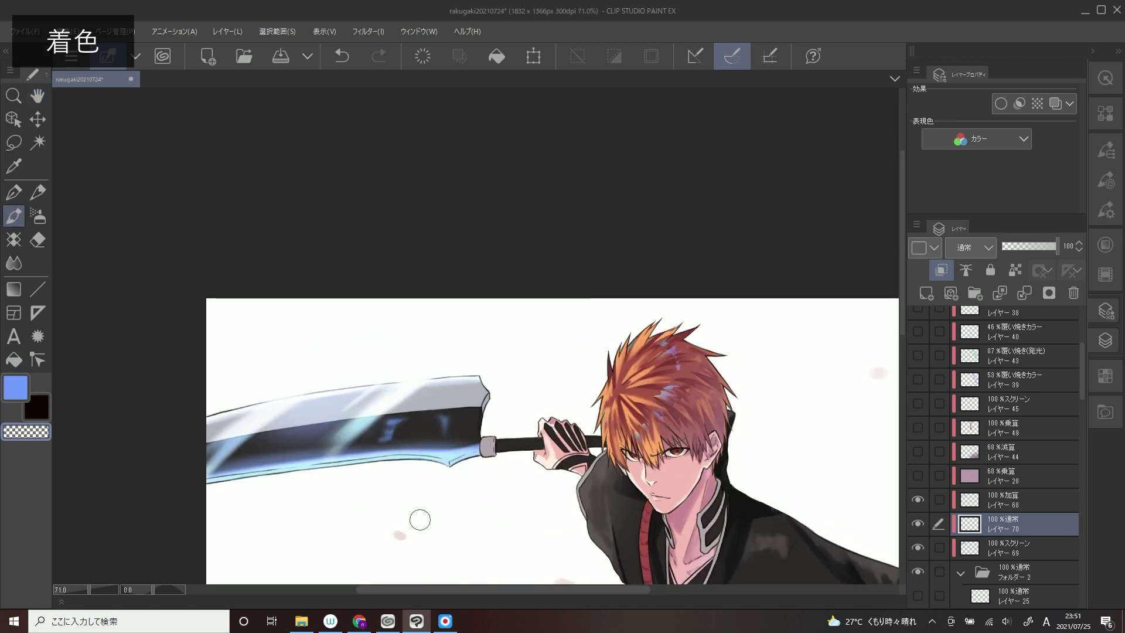
key("c")
Show the hidden lighting and shading effect layers again and set the スクリーン レイヤー 34 to 19% opacity
scroll(262, 438, "down", 2)
scroll(996, 457, "up", 3)
left_click_drag(918, 554, 918, 338)
left_click(1007, 337)
left_click_drag(1038, 246, 1012, 246)
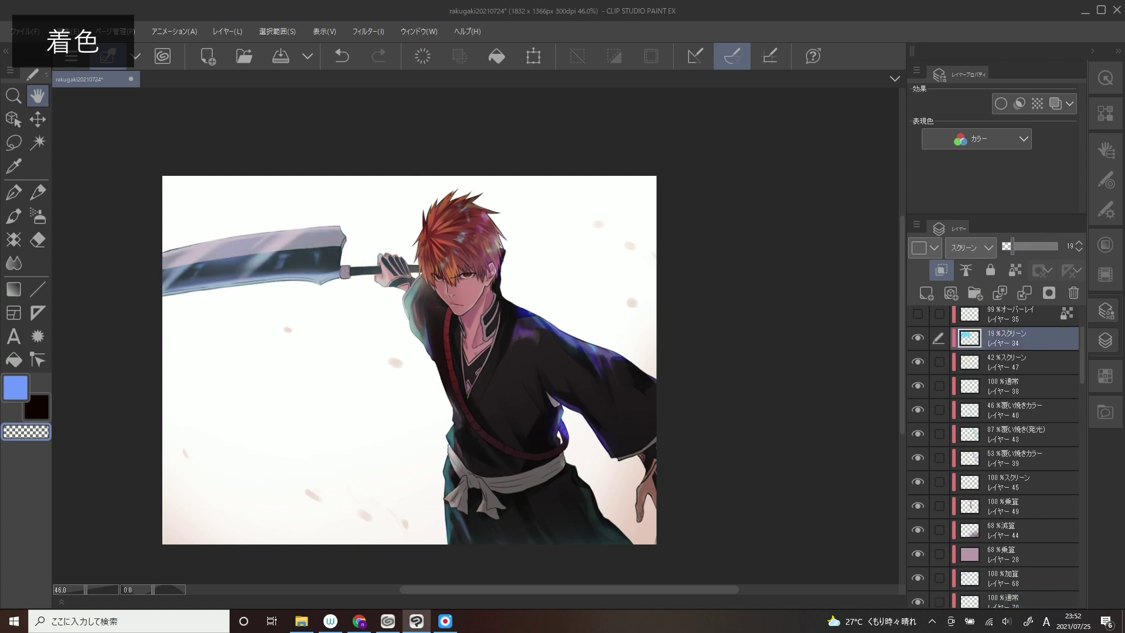
scroll(996, 457, "up", 3)
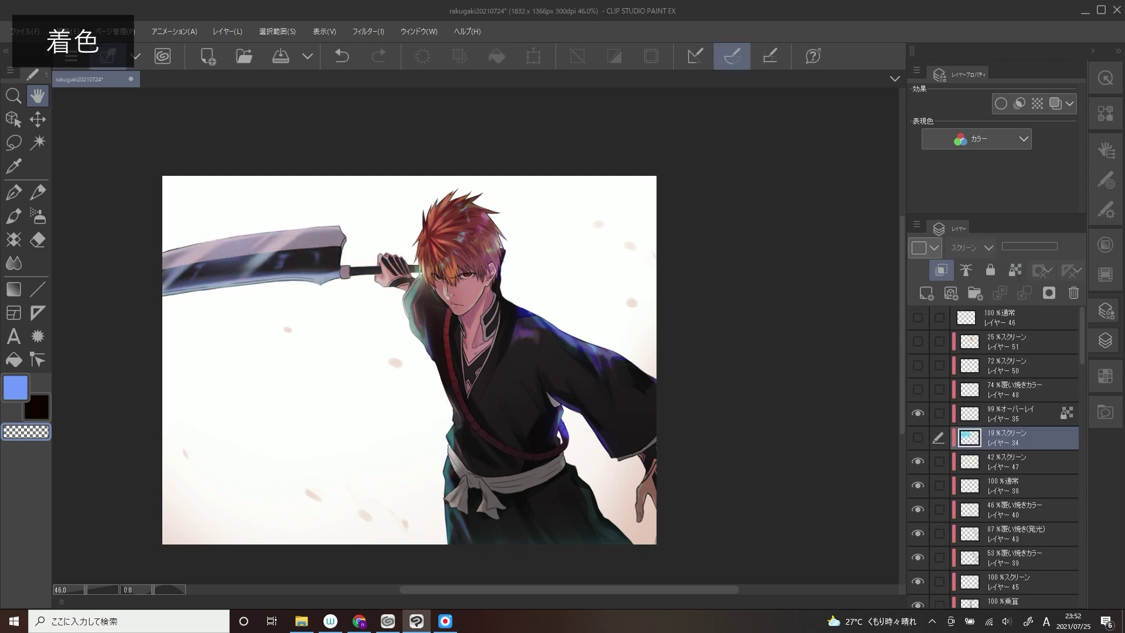
left_click(1008, 413)
key("ctrl+t")
scroll(508, 263, "up", 3)
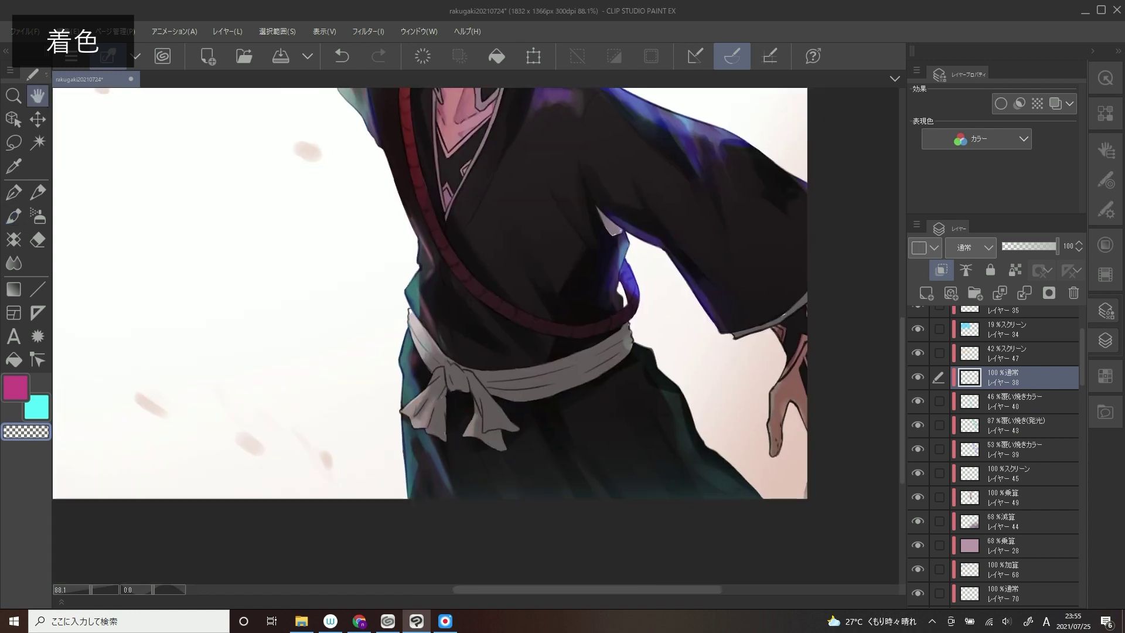
key("b")
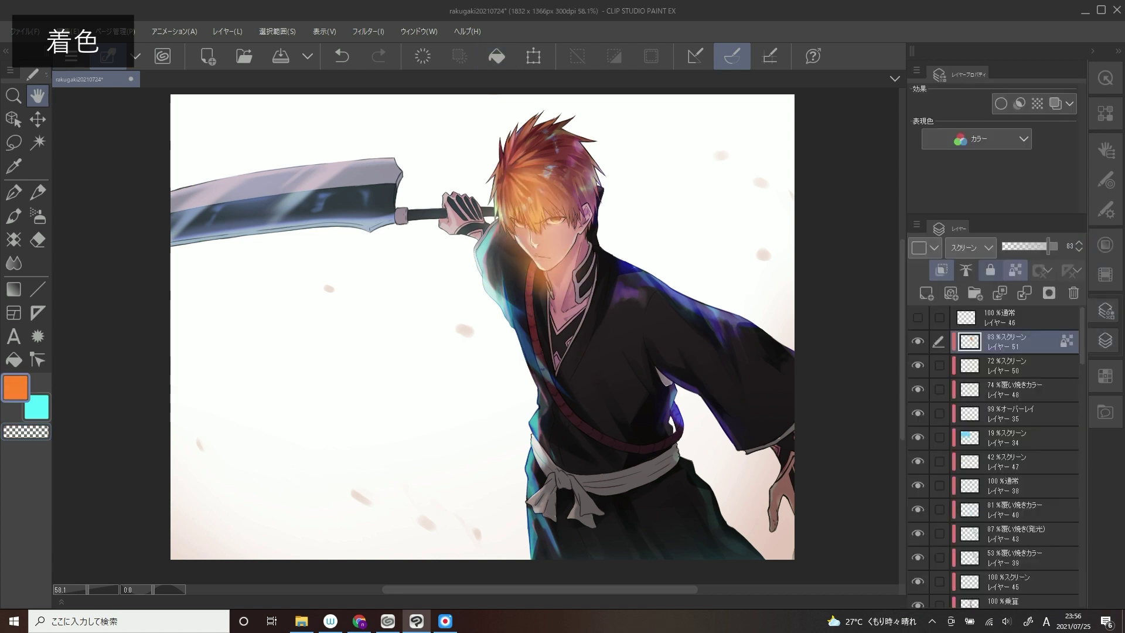
Lower the orange-glow レイヤー 51 to 25% opacity and turn off its transparent pixel lock
left_click_drag(1049, 246, 1015, 247)
left_click(1015, 269)
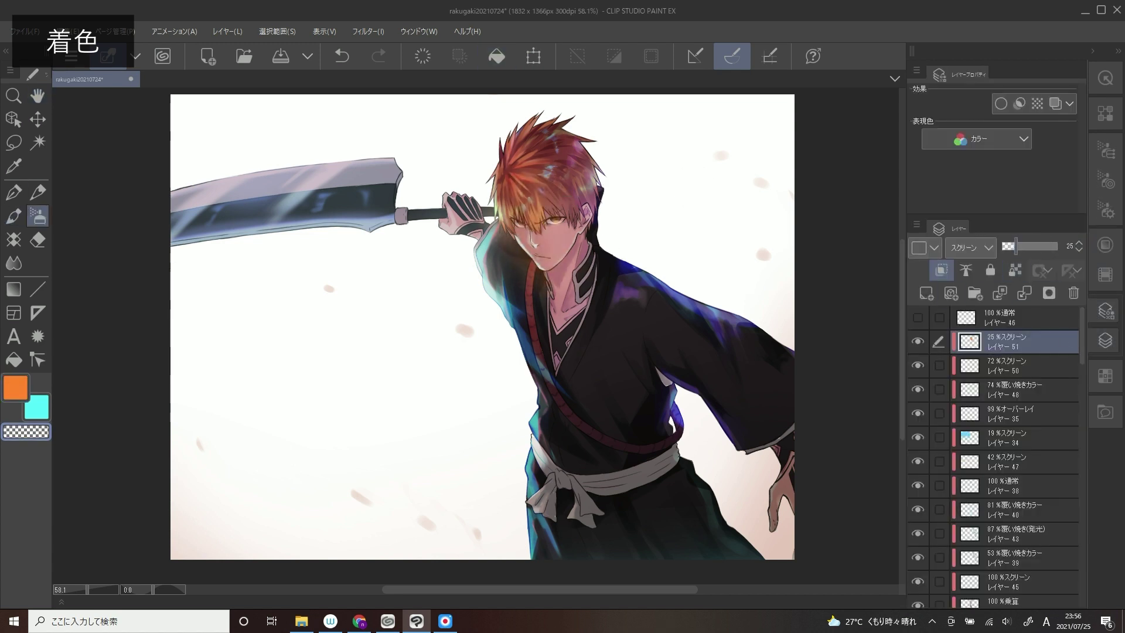
Add the clipped 覆い焼きカラー レイヤー 71, airbrush an orange glow over the fringe and eyes, and lower it to 44% opacity
left_click(925, 293)
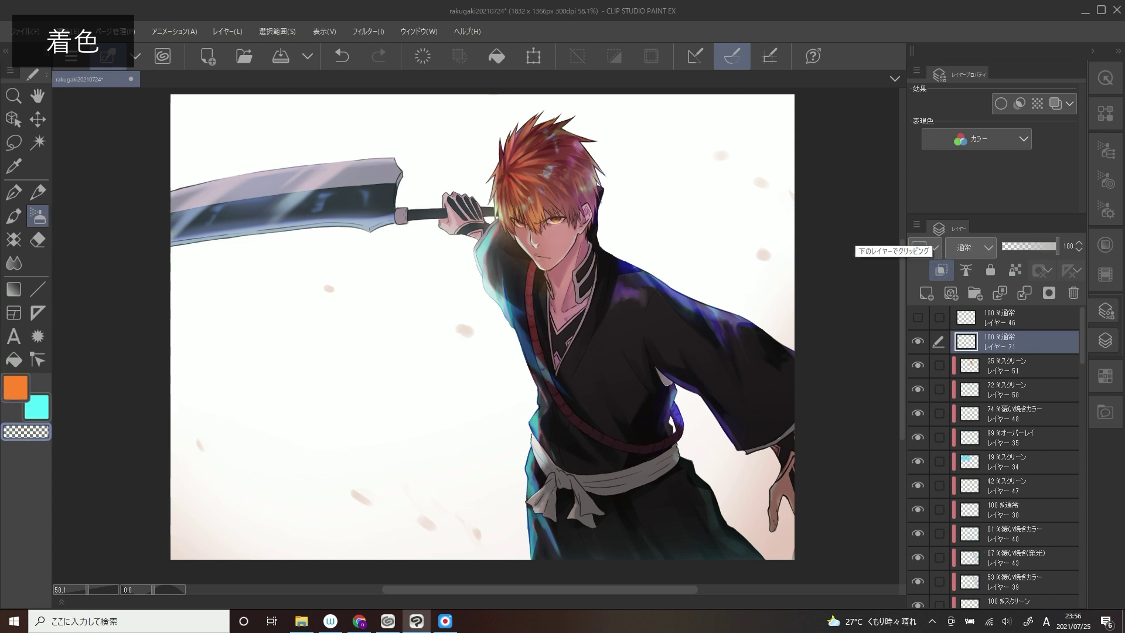
left_click(969, 247)
left_click(969, 382)
left_click_drag(536, 231, 556, 228)
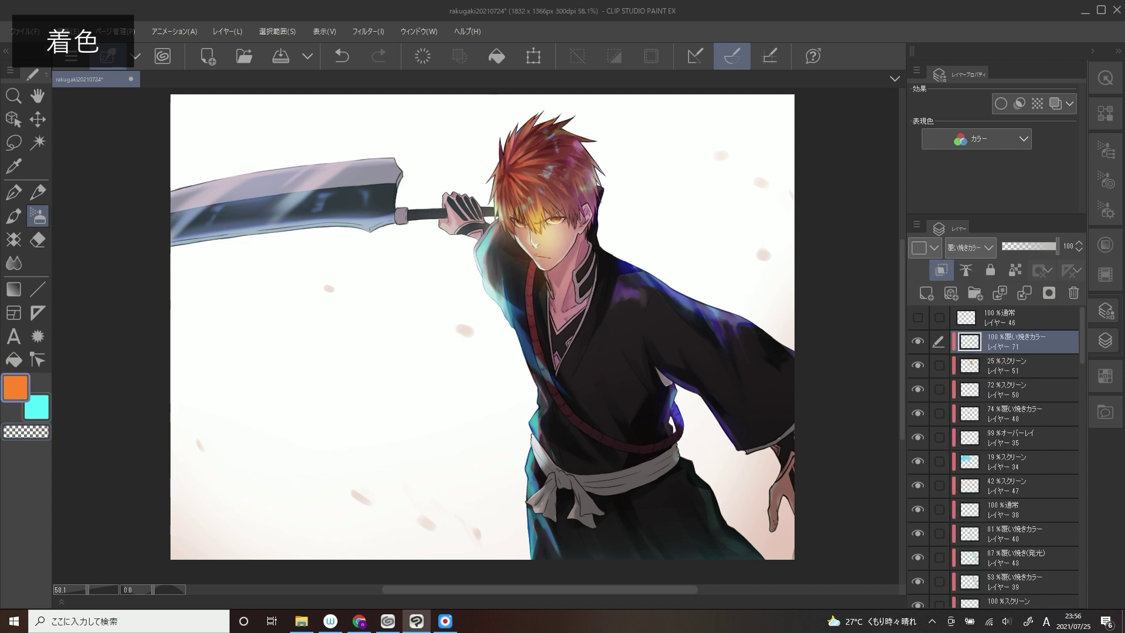
left_click_drag(1057, 247, 1037, 246)
left_click_drag(527, 219, 561, 241)
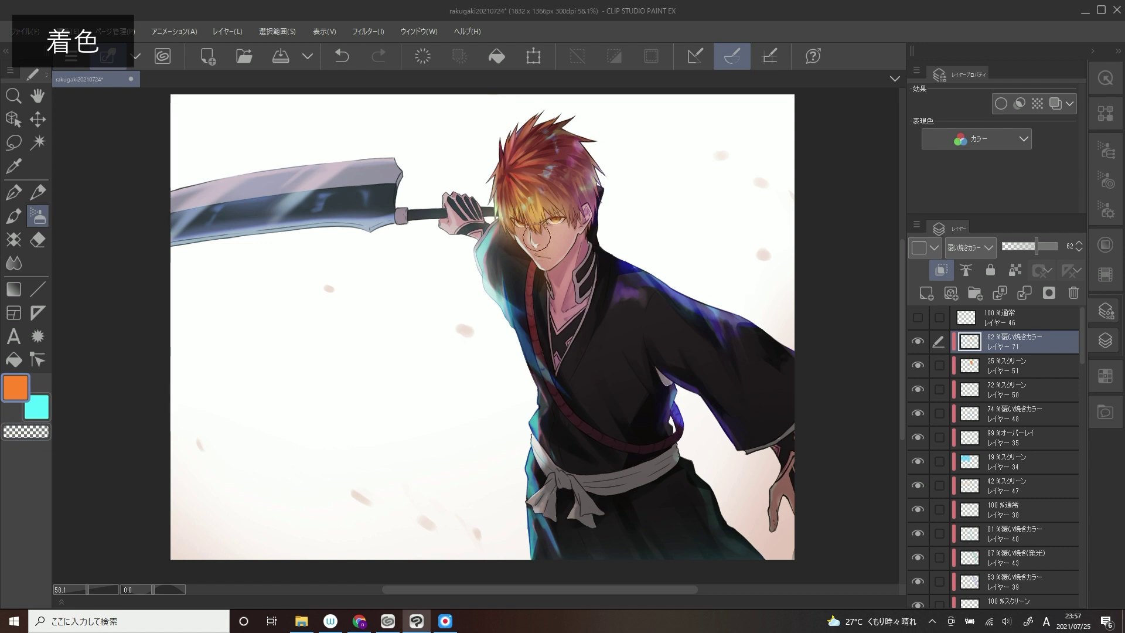
left_click_drag(1037, 246, 1020, 246)
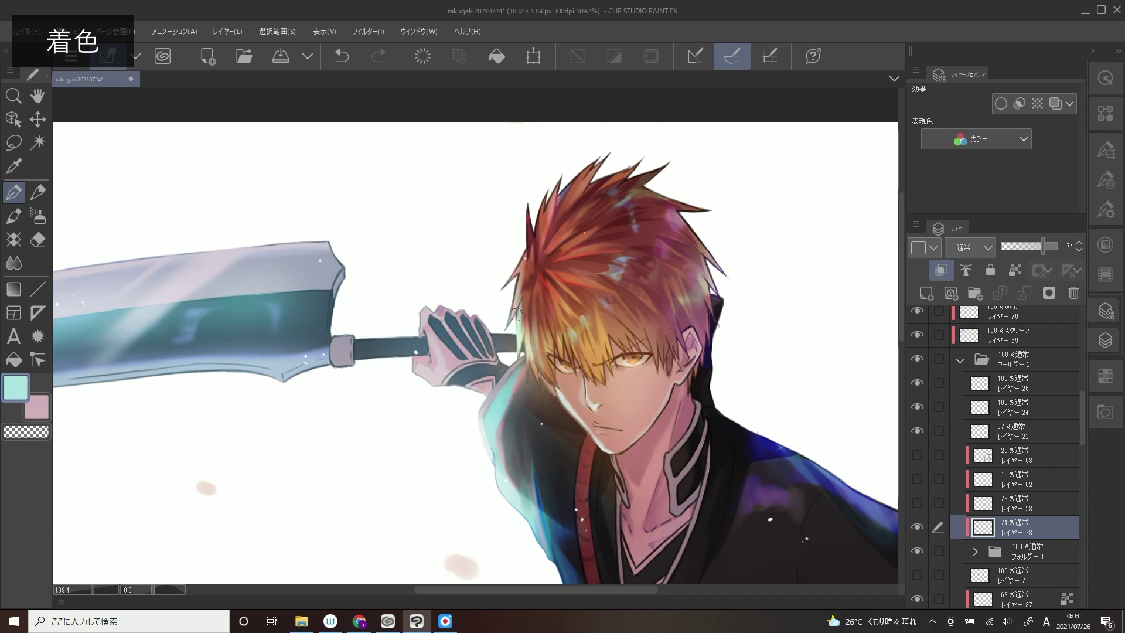
Sample a mauve from the hair and add the clipped レイヤー 74 above レイヤー 73 at 52% opacity
key("x")
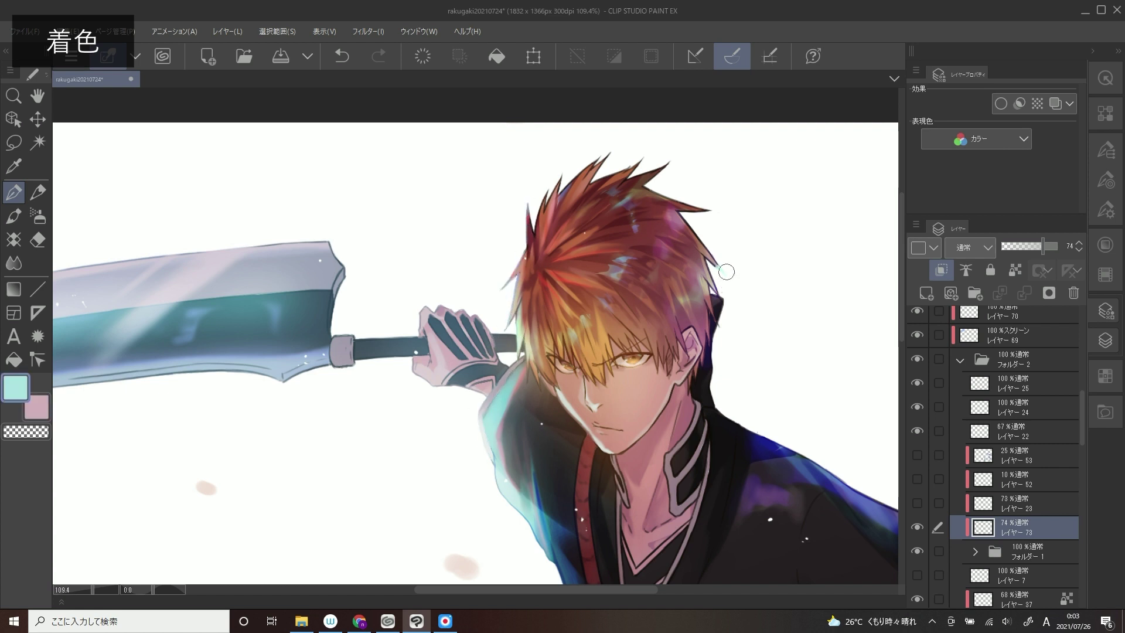
left_click(707, 325, "alt")
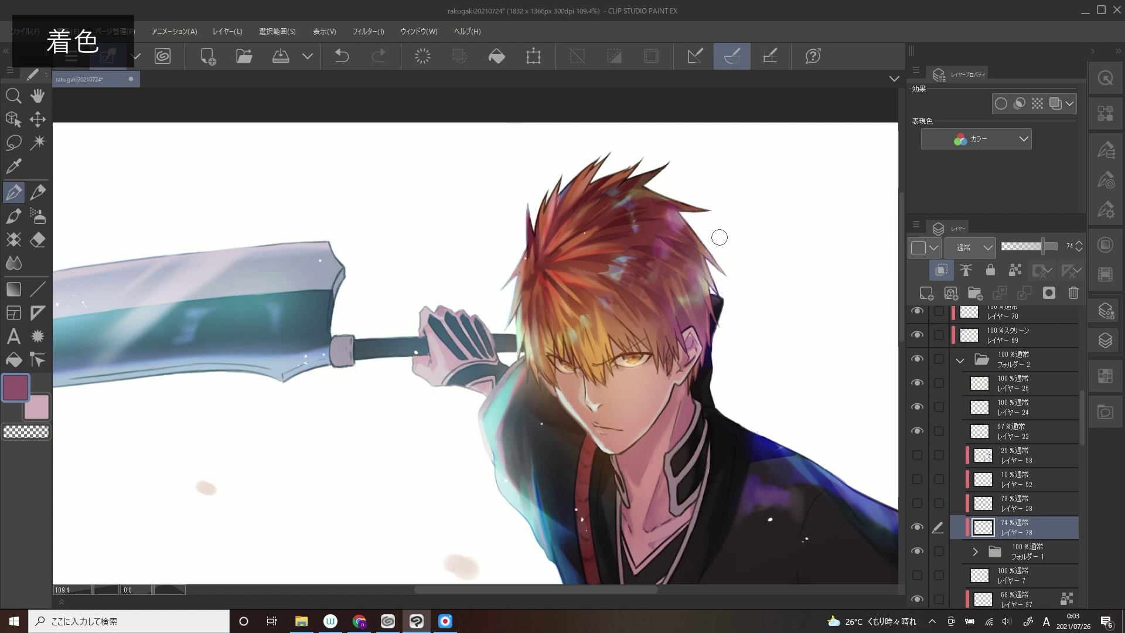
left_click_drag(701, 408, 882, 379)
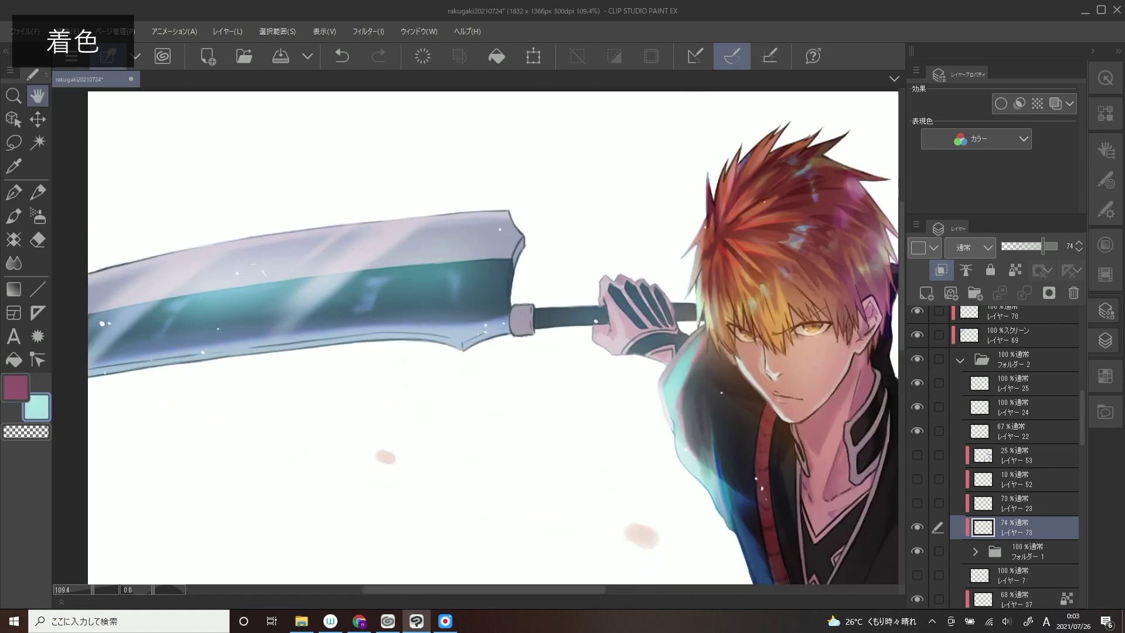
left_click(926, 293)
scroll(622, 425, "down", 2)
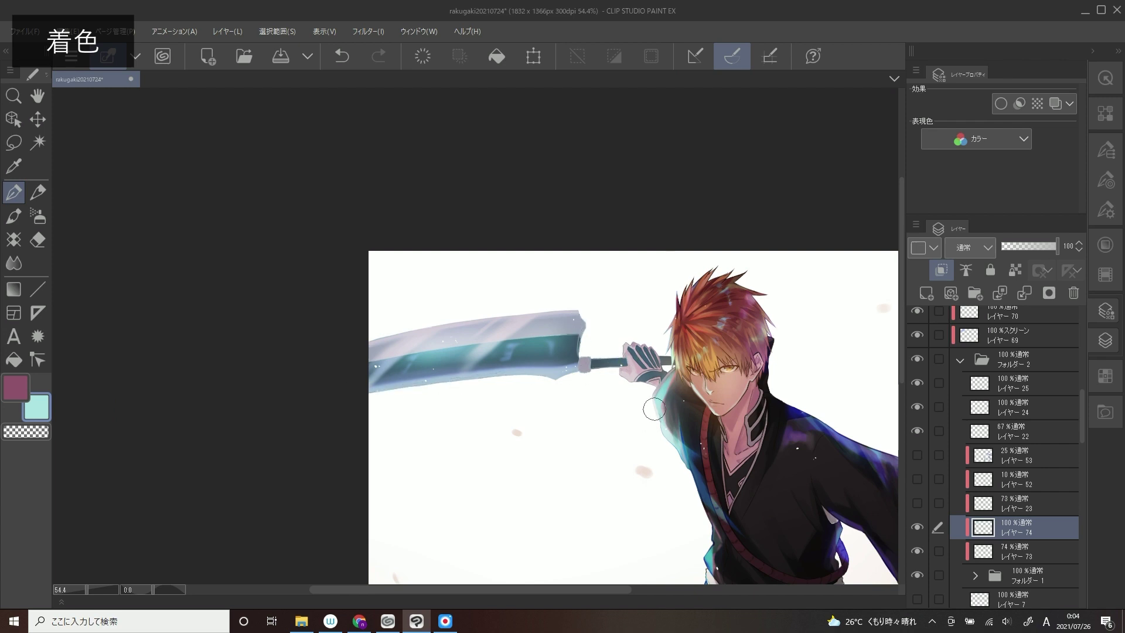
left_click(1030, 246)
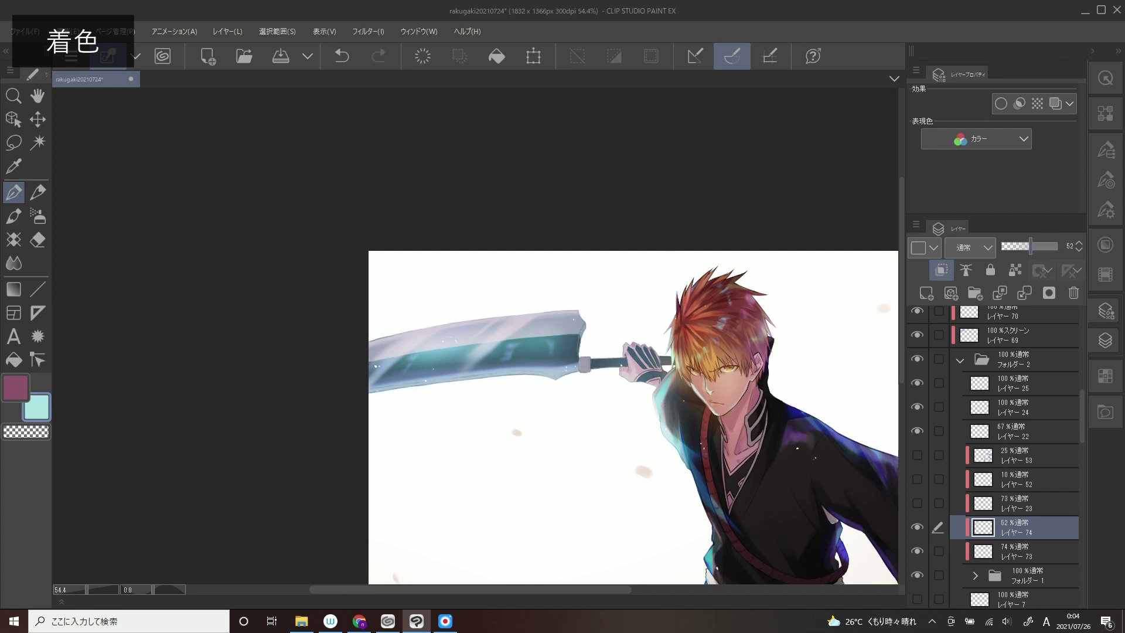
left_click_drag(633, 411, 452, 260)
key("alt+bracketleft")
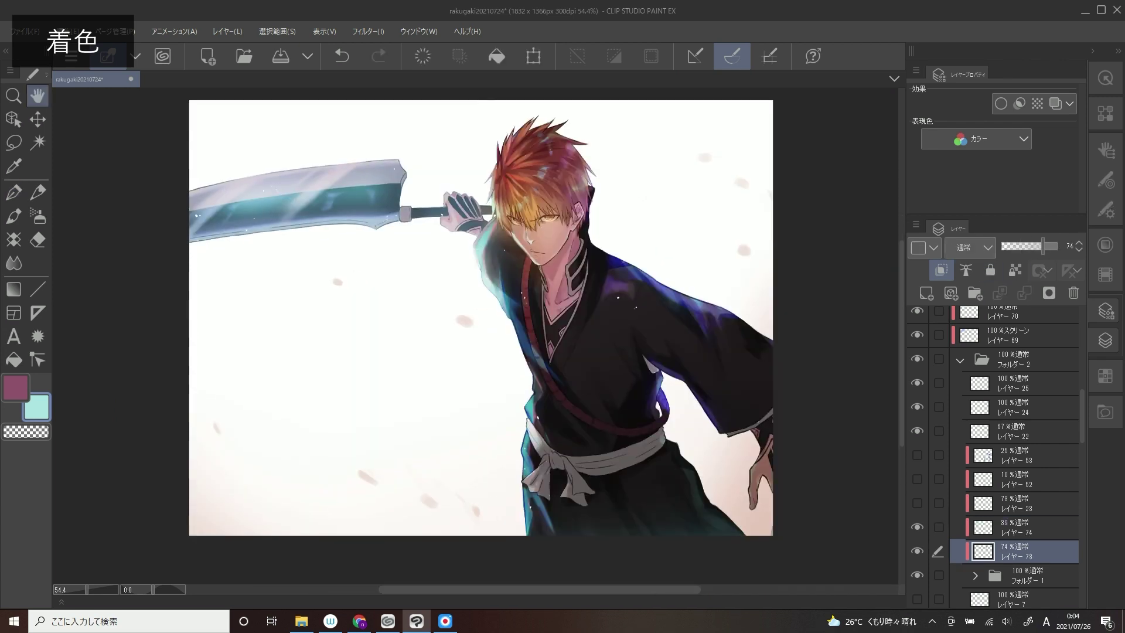
Pick a pink and reshape the drifting background petals into sharper, darker pink slivers on レイヤー 42
left_click(1105, 245)
left_click(937, 381)
key("p")
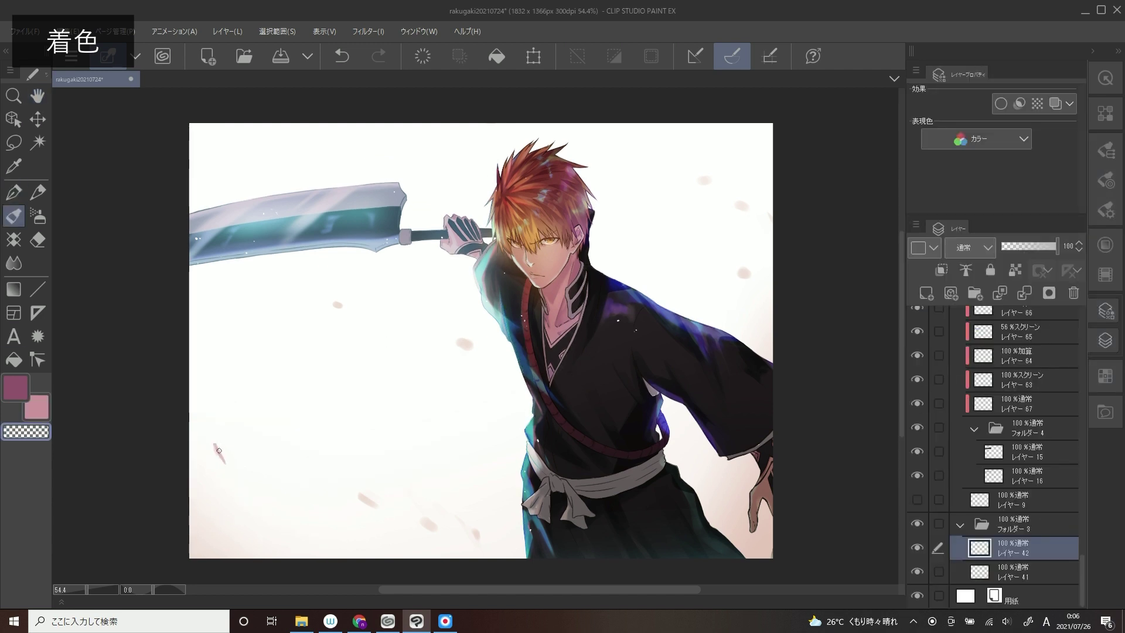
left_click_drag(215, 445, 218, 459)
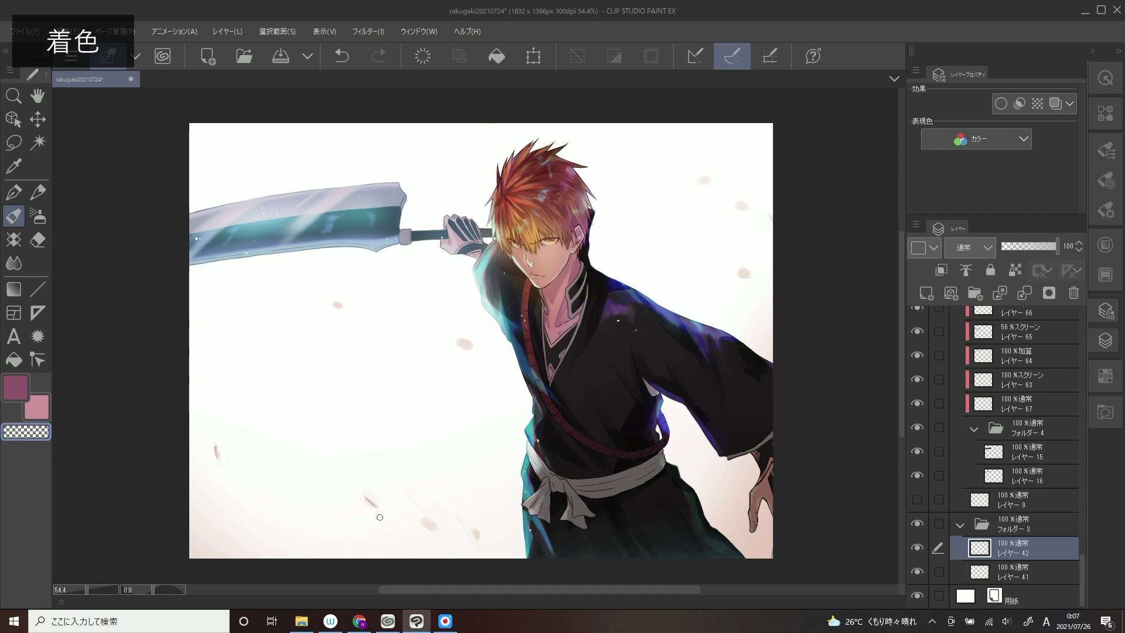
left_click_drag(740, 270, 749, 277)
left_click_drag(737, 203, 750, 209)
left_click_drag(472, 525, 477, 535)
key("c")
key("ctrl+minus")
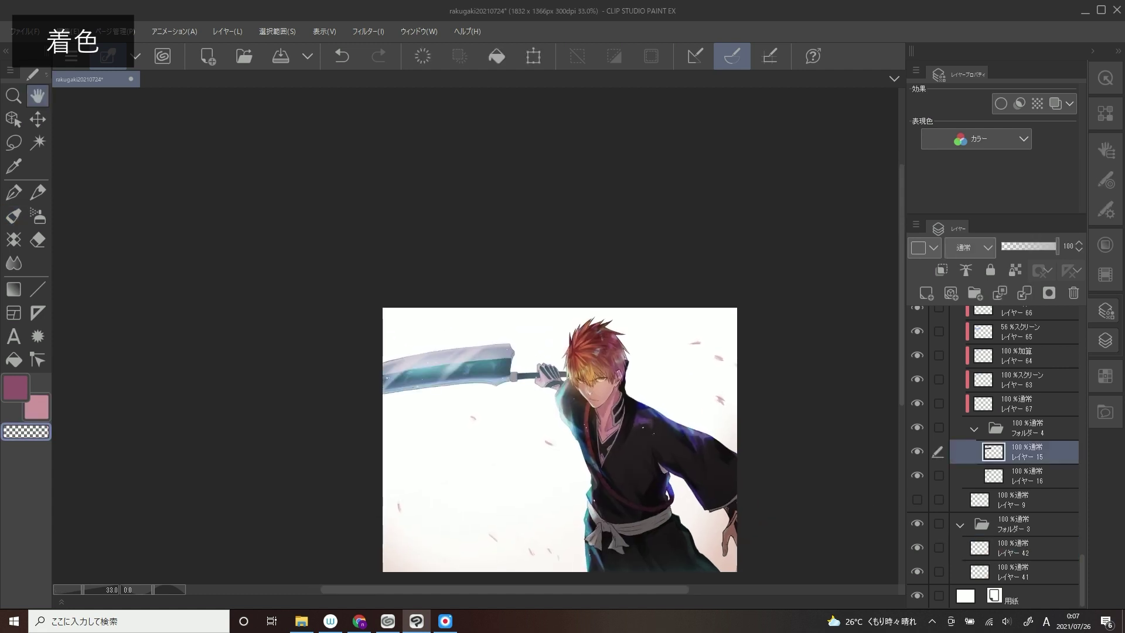
Switch レイヤー 72 to 加算(発光), airbrush a mint green glow across the blade, and set it to 81% opacity
key("alt+]")
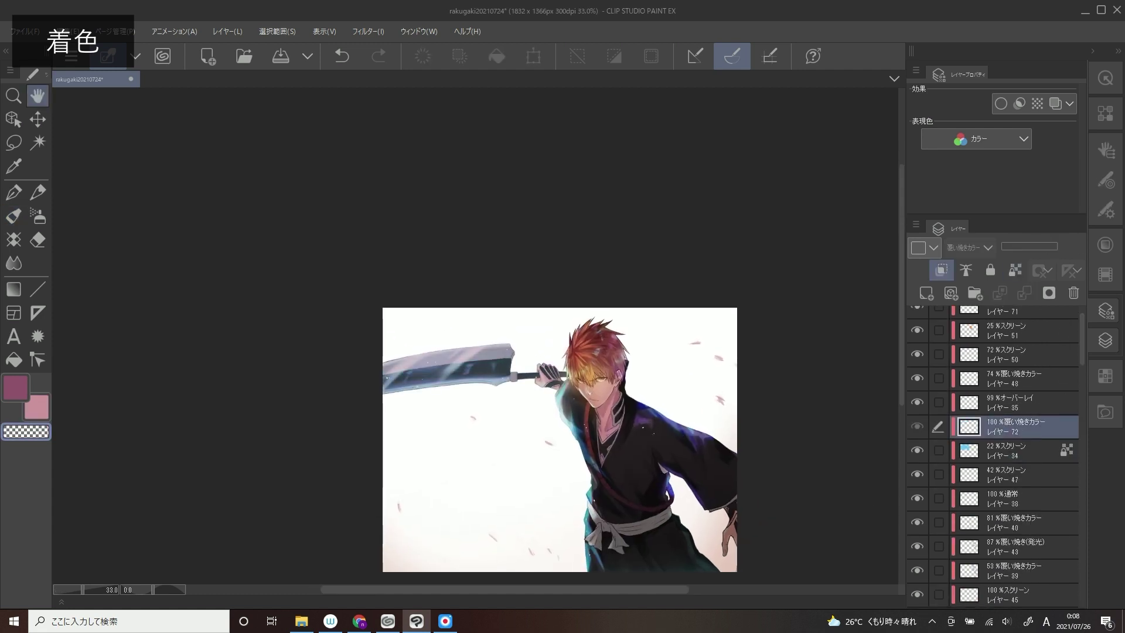
key("b")
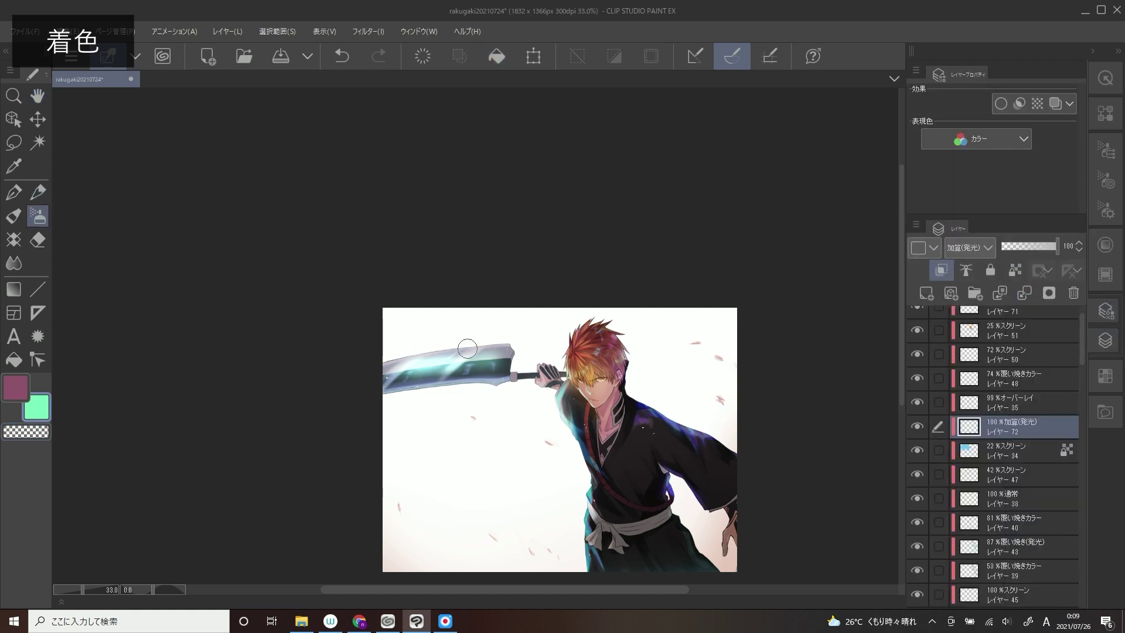
scroll(535, 410, "up", 2)
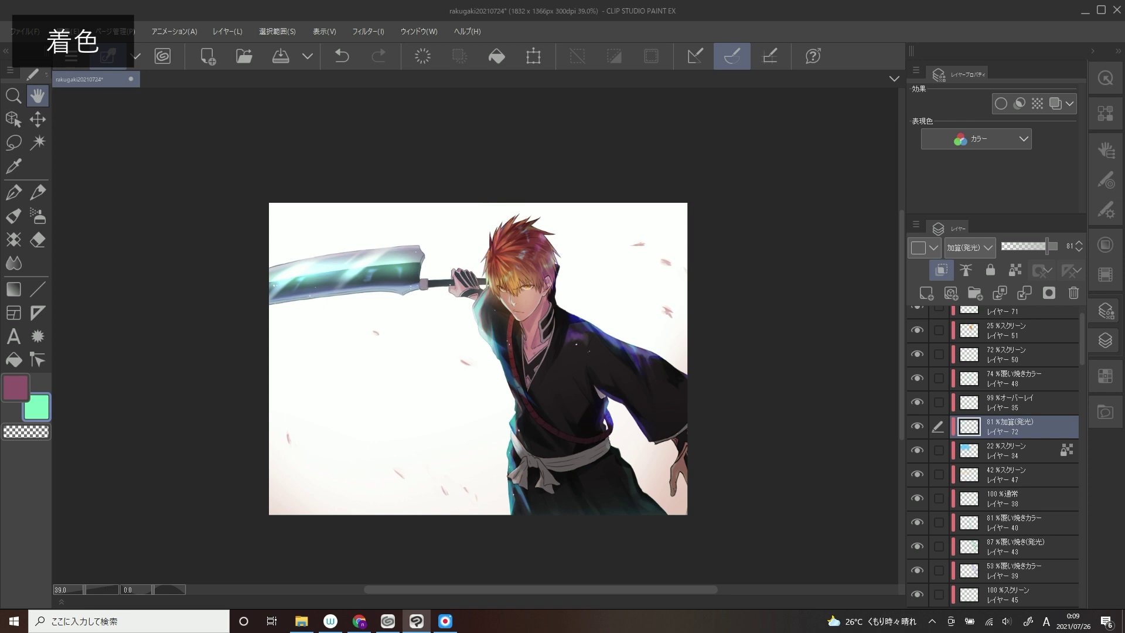
Save the illustration and add the new normal レイヤー 75 above レイヤー 46, with a black pen ready
scroll(996, 457, "down", 6)
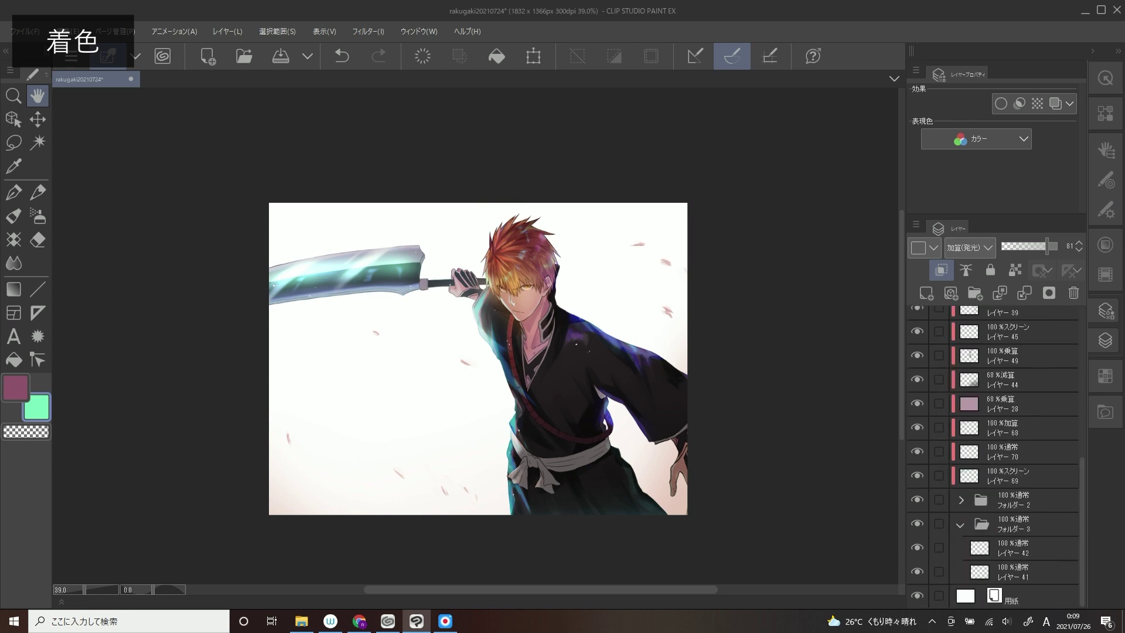
key("ctrl+s")
key("ctrl+shift+n")
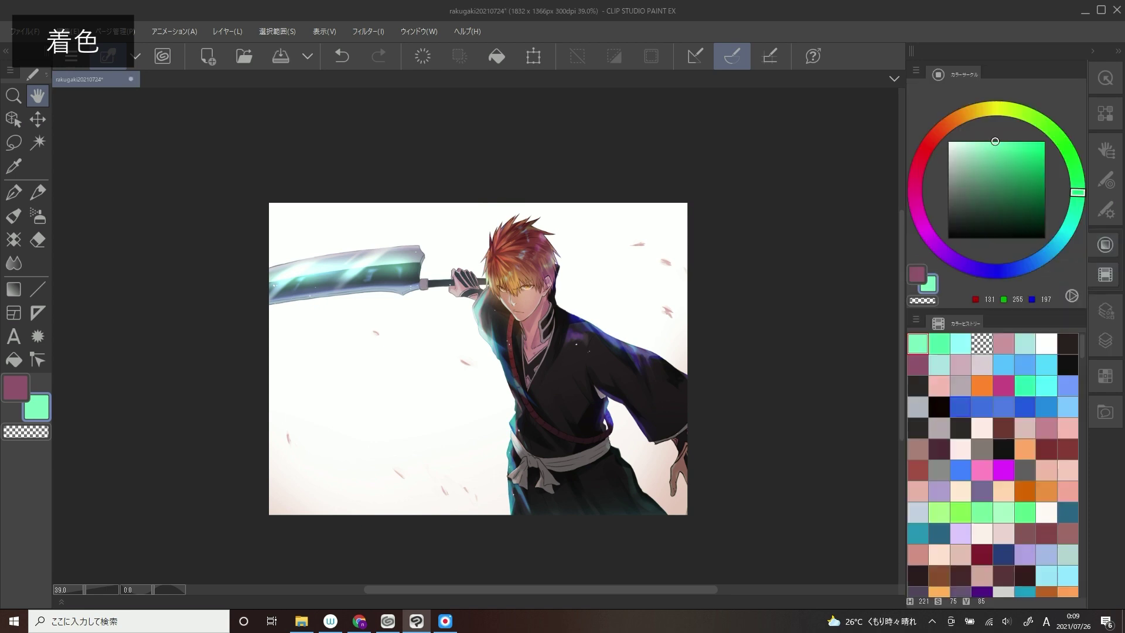
key("p")
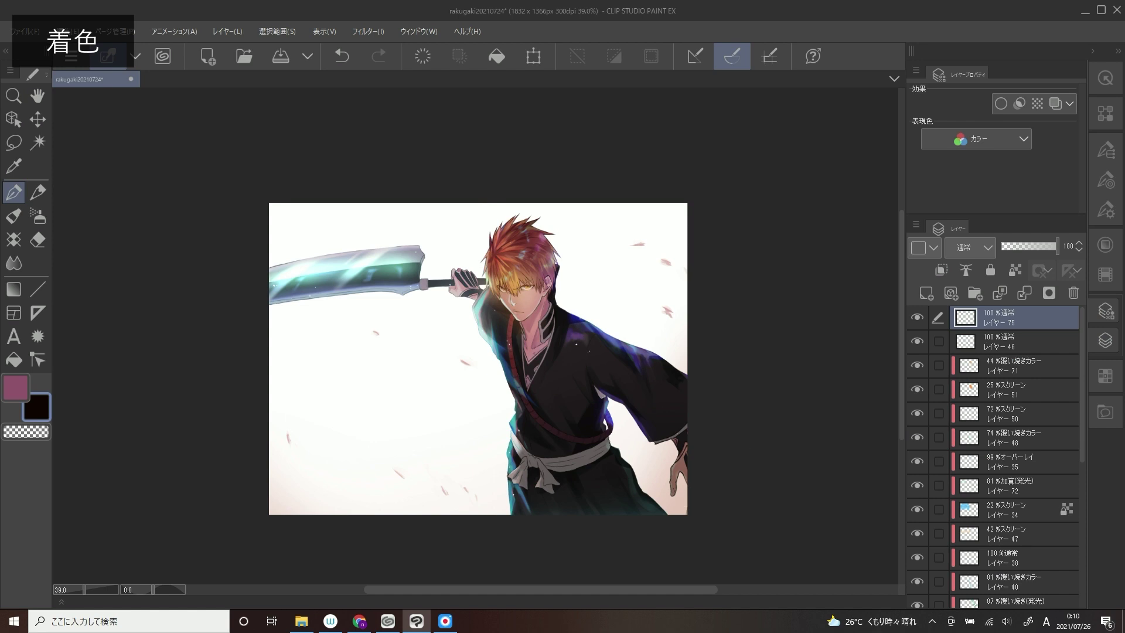
Make レイヤー 48, the 74% 覆い焼きカラー layer, active and ready the brush with a bright blue
scroll(996, 457, "down", 3)
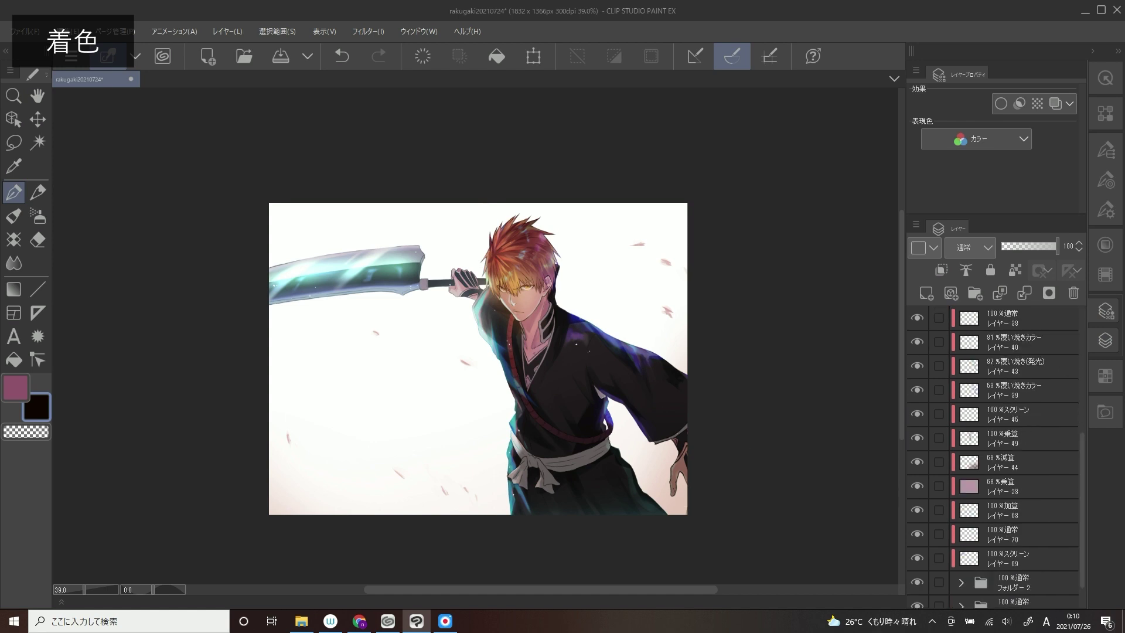
scroll(996, 457, "up", 2)
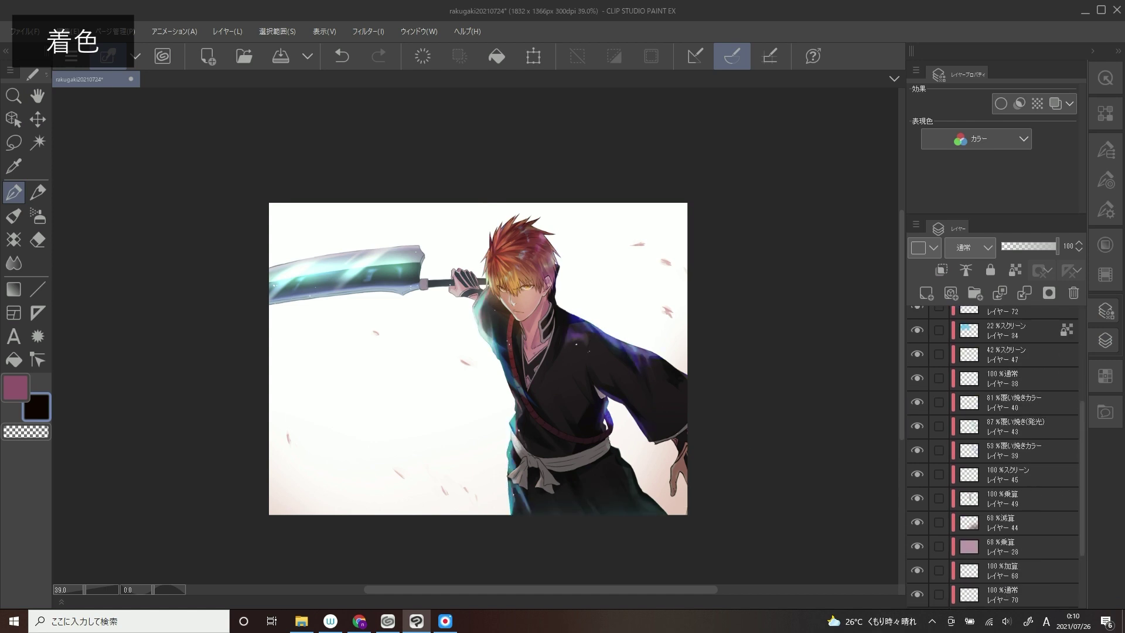
left_click(1014, 368)
left_click(1106, 245)
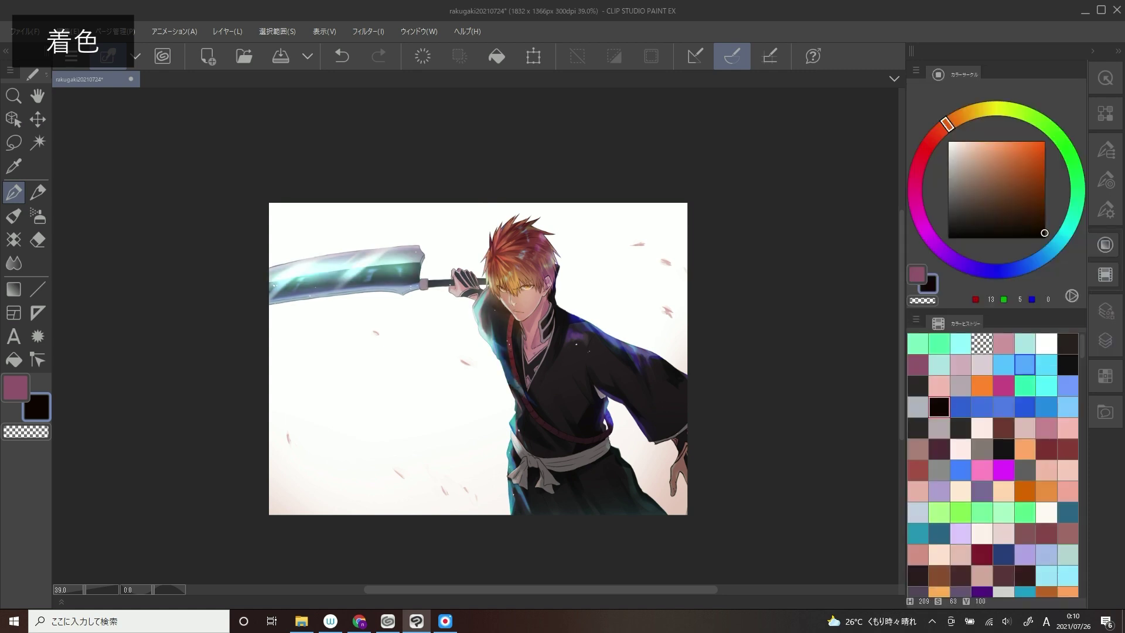
key("F7")
key("b")
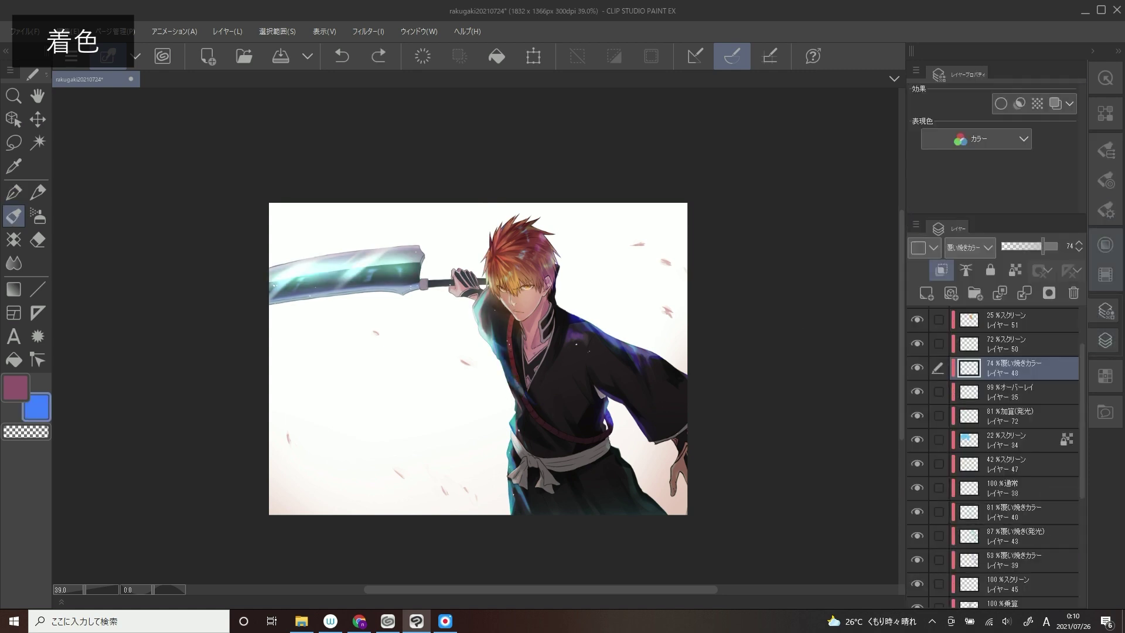
Try レイヤー 48 in 通常 blend mode at 100% opacity and undo the change
left_click(970, 247)
left_click(969, 285)
scroll(435, 353, "up", 5)
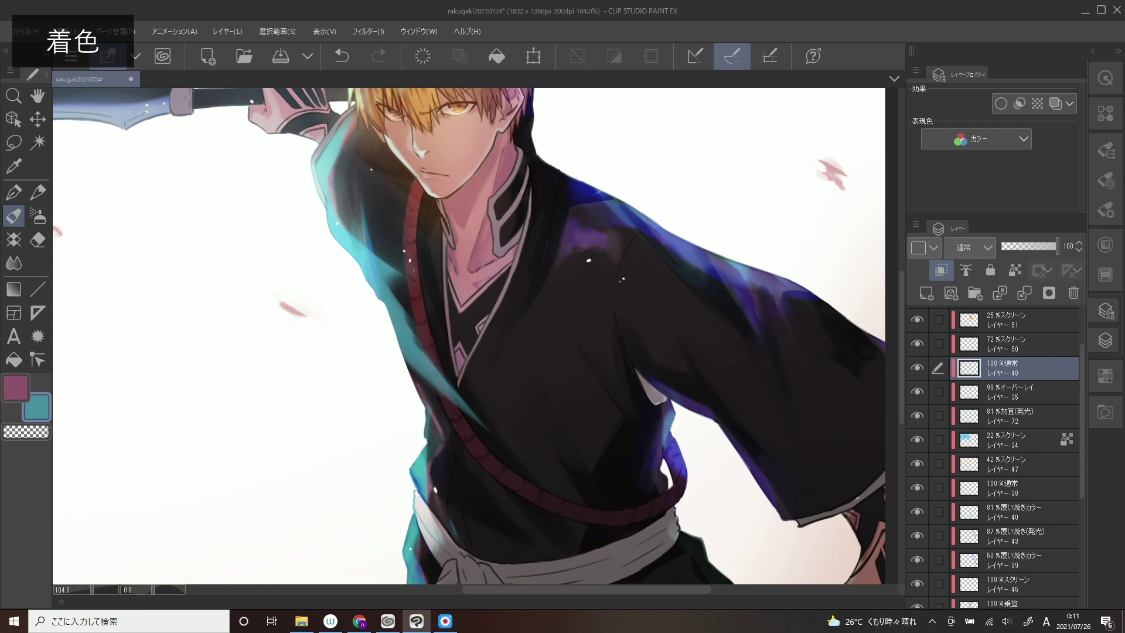
key("ctrl+z")
Sample cyan from the robe and brush blue light onto its folds on new clipped レイヤー 76 in 覆い焼きカラー at 49% opacity
key("F7")
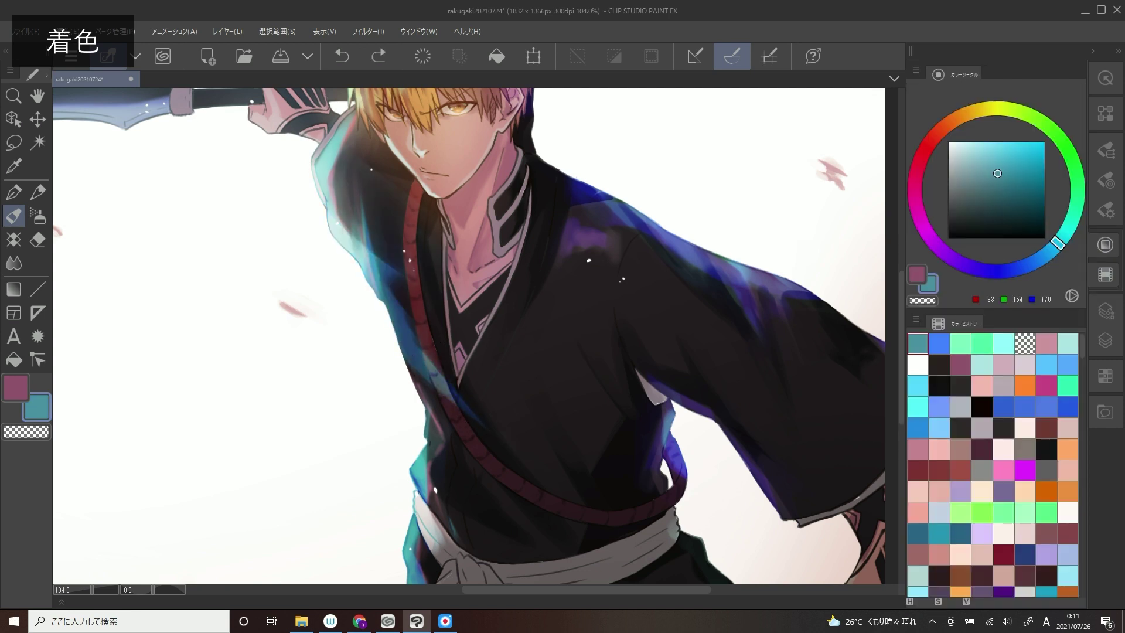
left_click(431, 380, "alt")
left_click(431, 381, "alt")
left_click(431, 381, "alt")
left_click(430, 380, "alt")
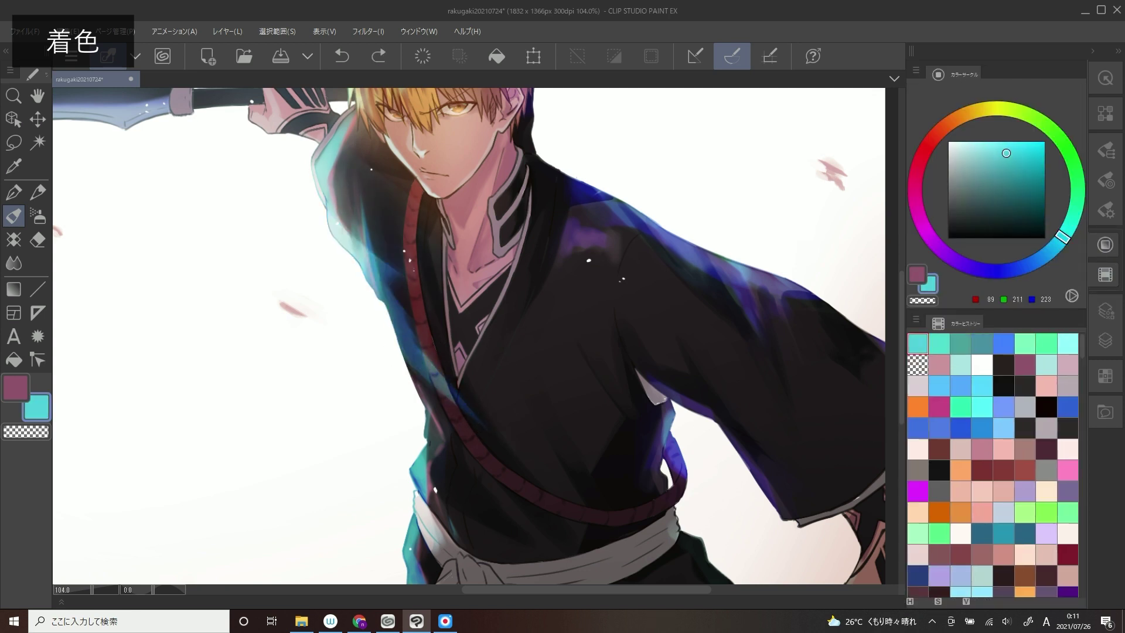
left_click(413, 348, "alt")
key("F7")
scroll(564, 397, "down", 3)
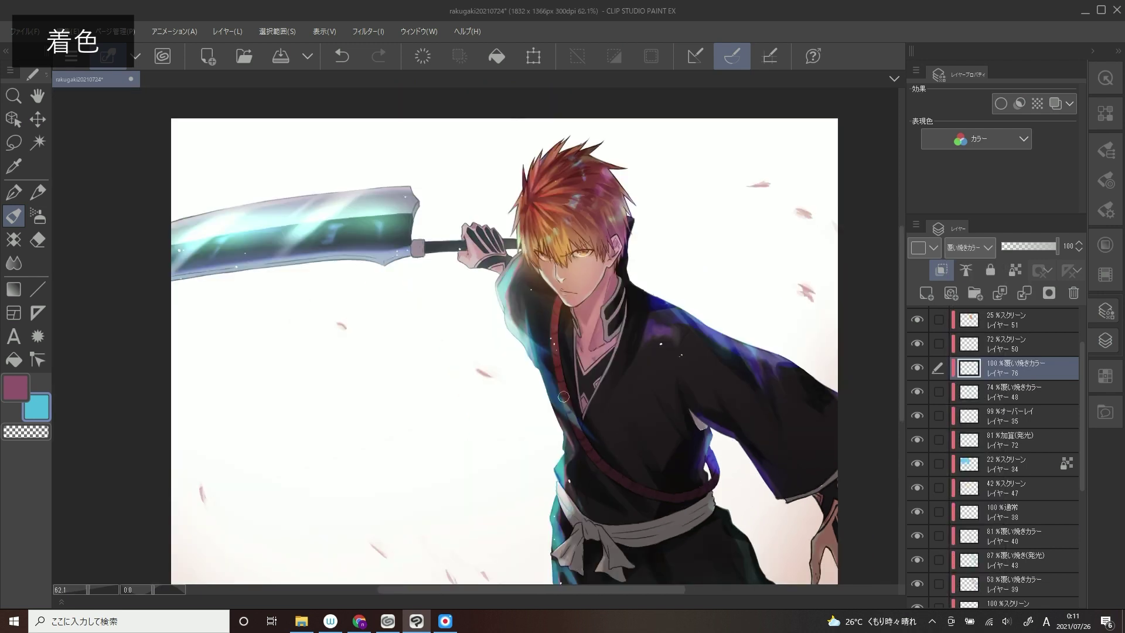
key("Down")
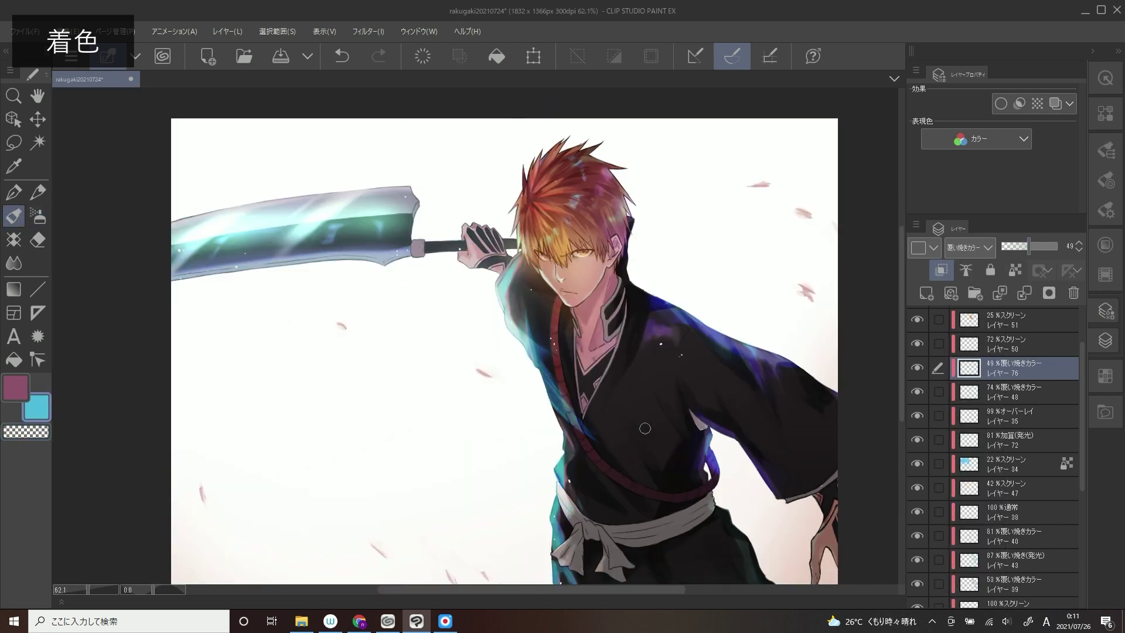
left_click_drag(806, 448, 736, 413)
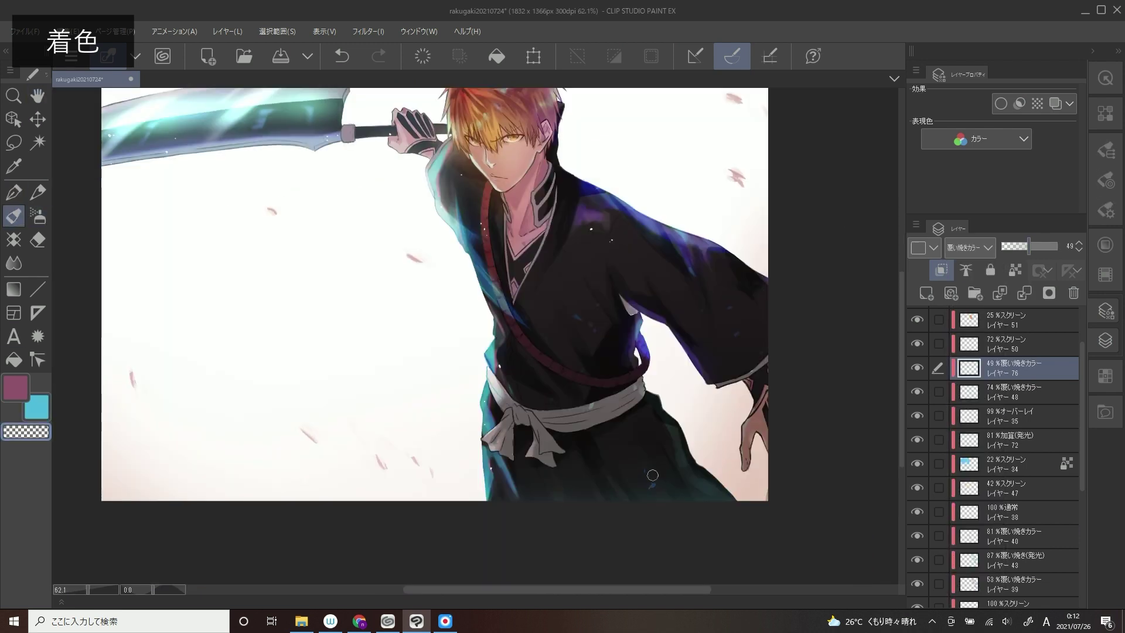
left_click_drag(646, 476, 667, 479)
Duplicate the light-speck layer レイヤー 46 and switch the copy to 加算
scroll(997, 410, "up", 2)
left_click(999, 342)
key("ctrl+c")
key("ctrl+v")
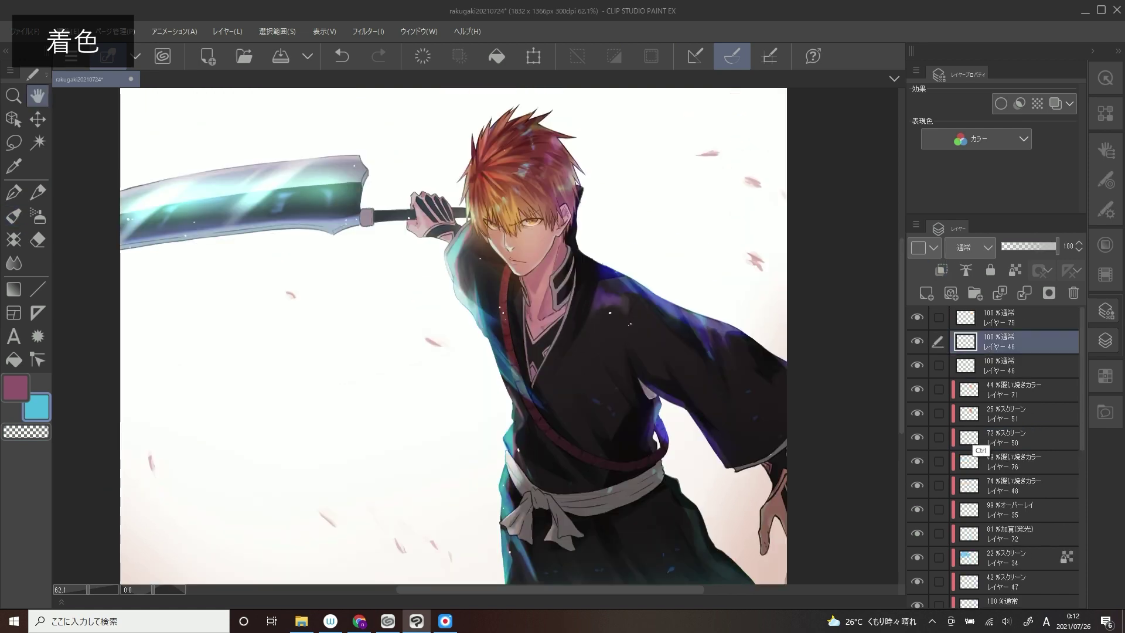
Apply 放射ぼかし to the copied specks, centred on the blade, with amount 1.00 and direction 中心点方向
left_click(368, 31)
mouse_move(404, 50)
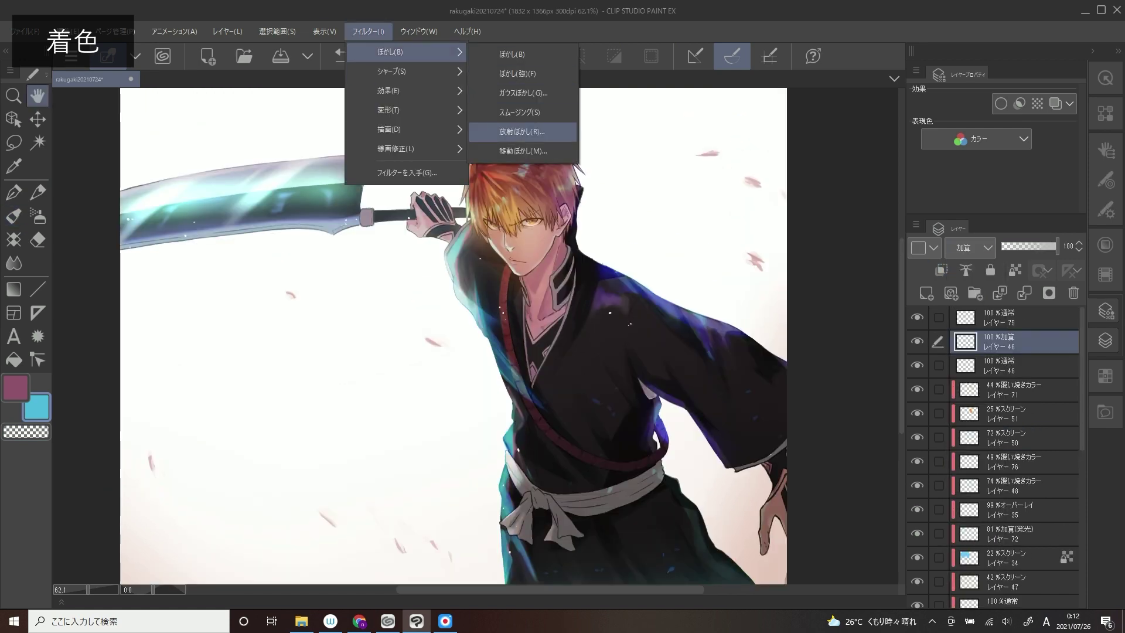
left_click(516, 132)
left_click_drag(410, 410, 489, 438)
left_click(286, 226)
left_click_drag(850, 256, 887, 116)
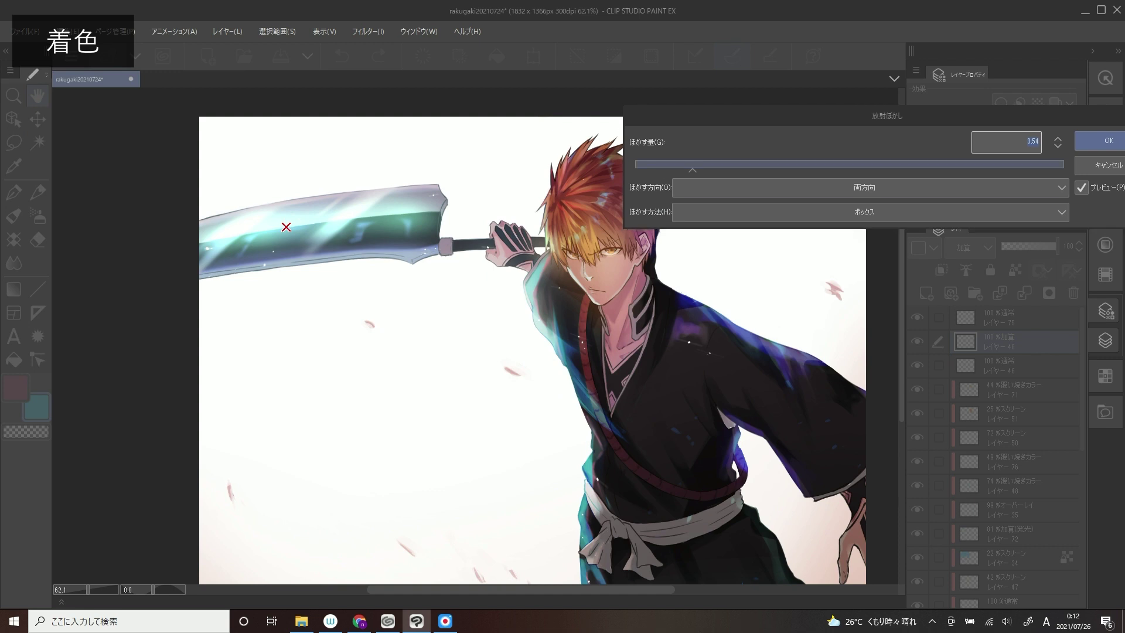
left_click_drag(692, 170, 640, 169)
left_click_drag(887, 115, 804, 81)
left_click(781, 152)
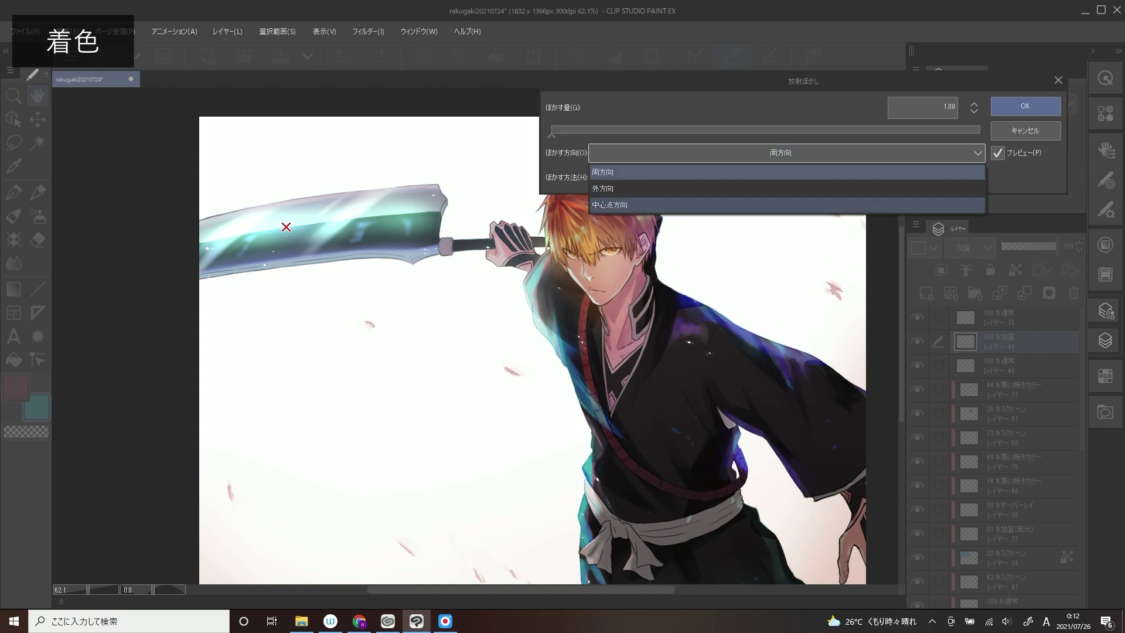
left_click(610, 205)
left_click(781, 152)
key("Return")
key("Return")
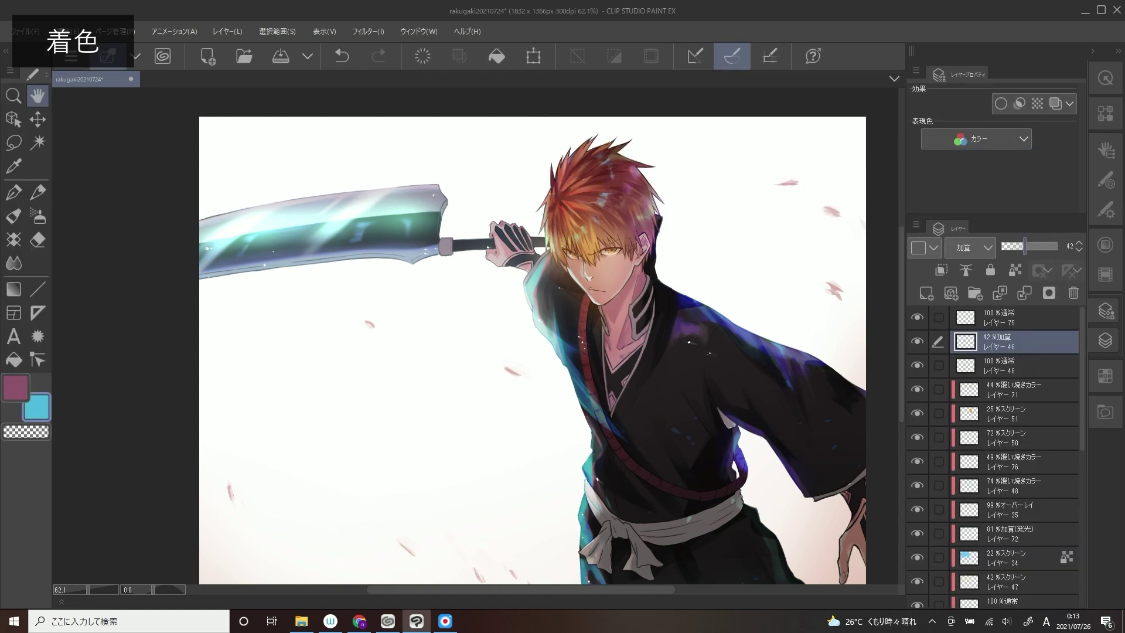
Apply a 12.55 ガウスぼかし to the 加算 speck copy and clip a cyan-filled レイヤー 77 onto it
key("alt+i")
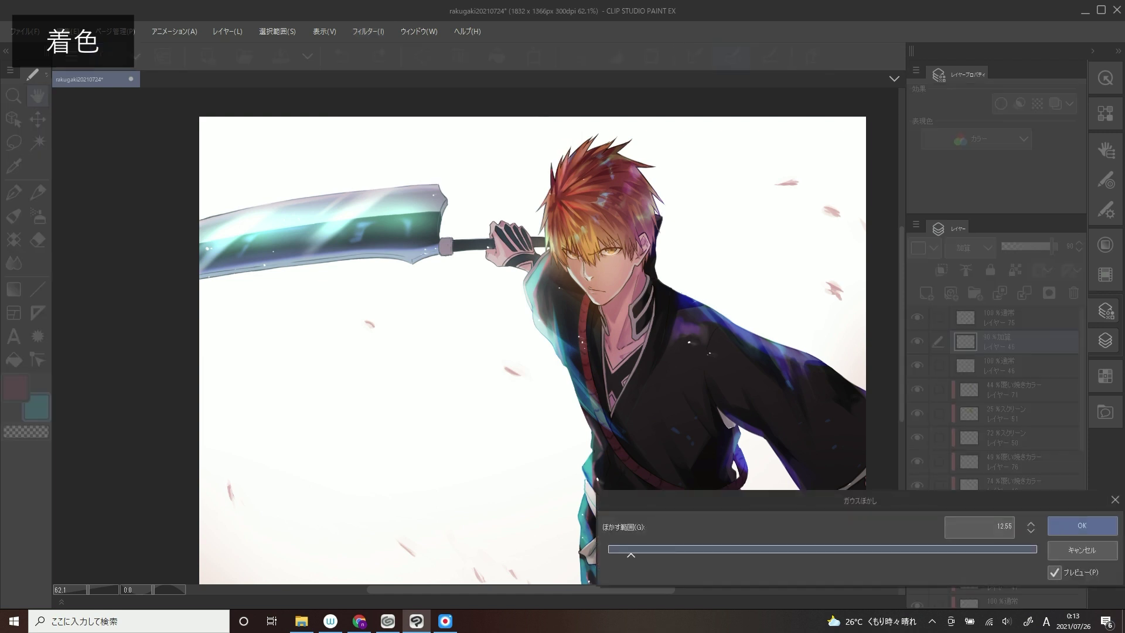
key("Return")
key("ctrl+shift+n")
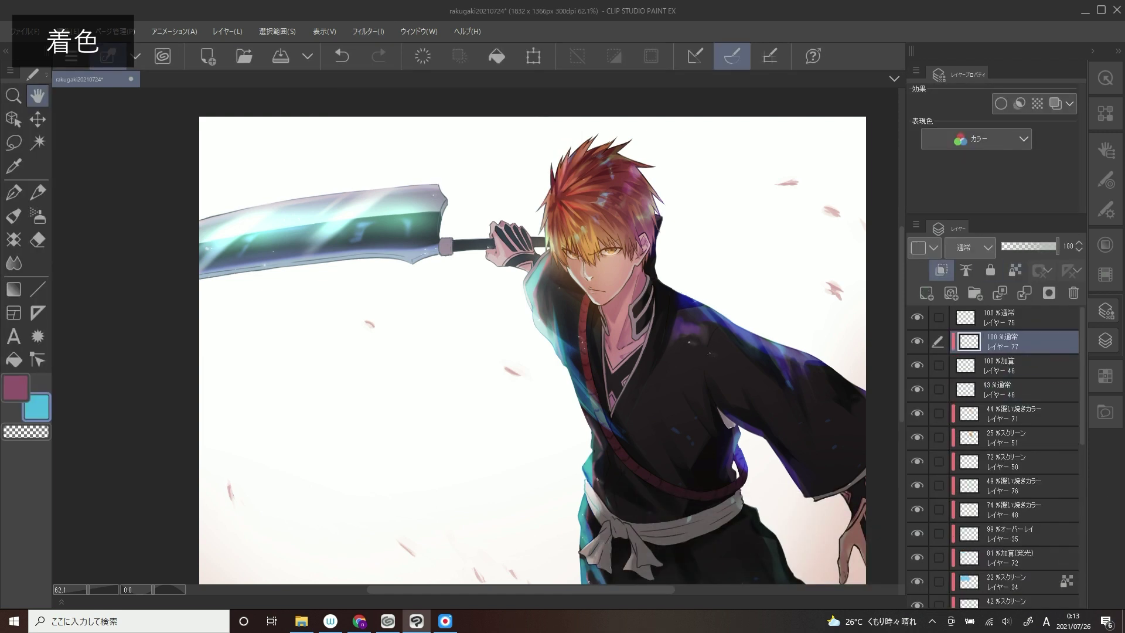
scroll(627, 368, "down", 3)
scroll(627, 368, "up", 2)
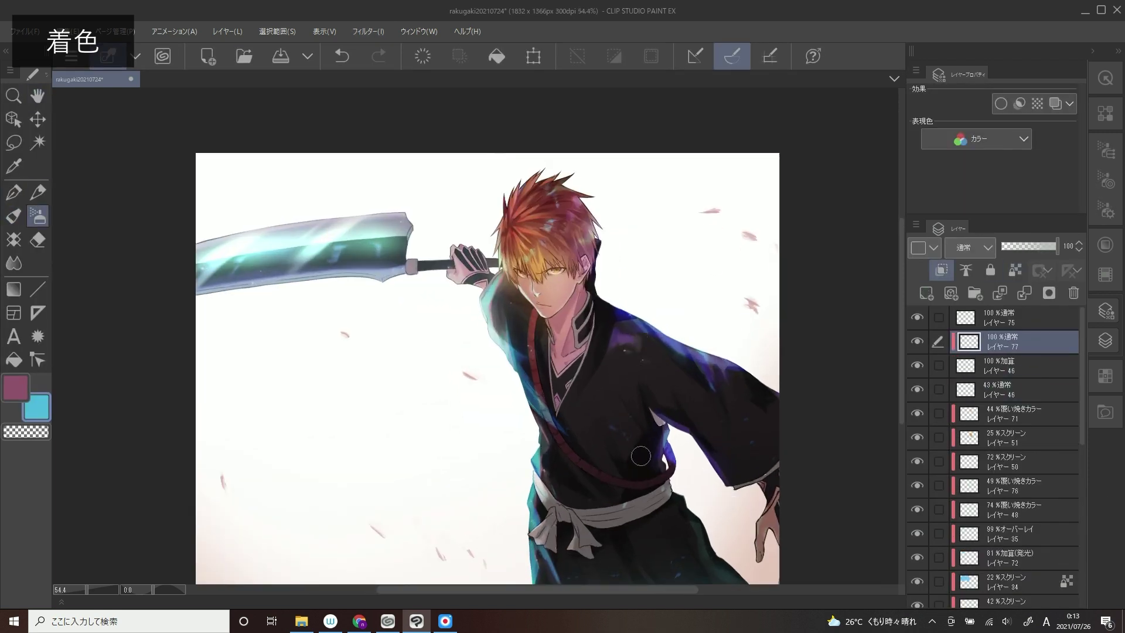
left_click(497, 56)
left_click_drag(689, 345, 671, 329)
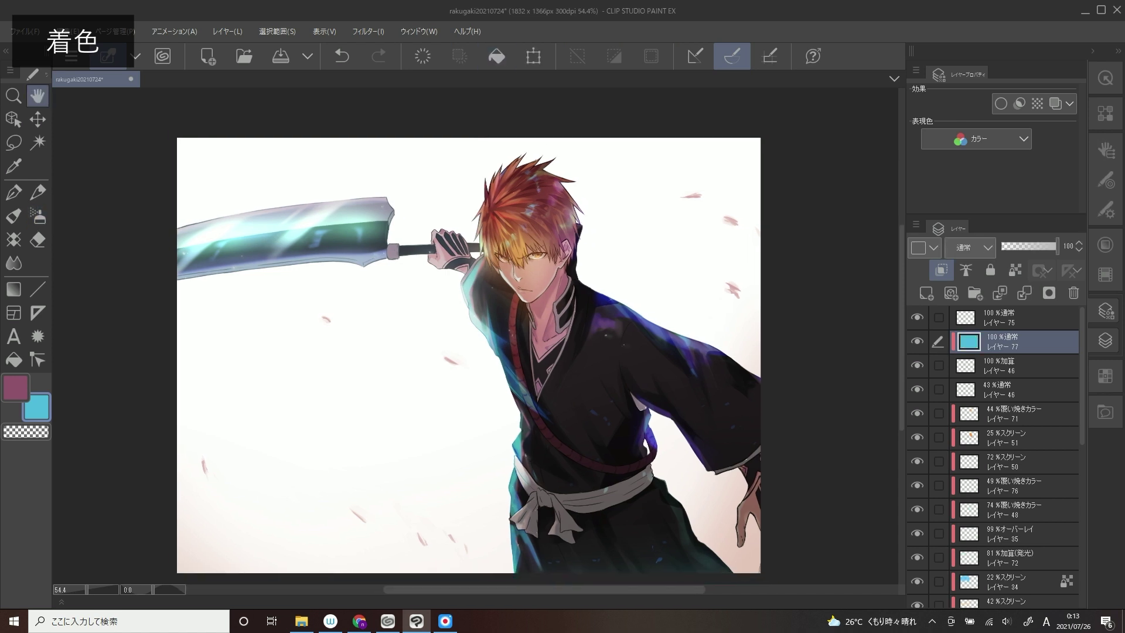
Make the original レイヤー 46 at 43% opacity active and ready the pen with white
key("p")
key("alt+[")
key("alt+[")
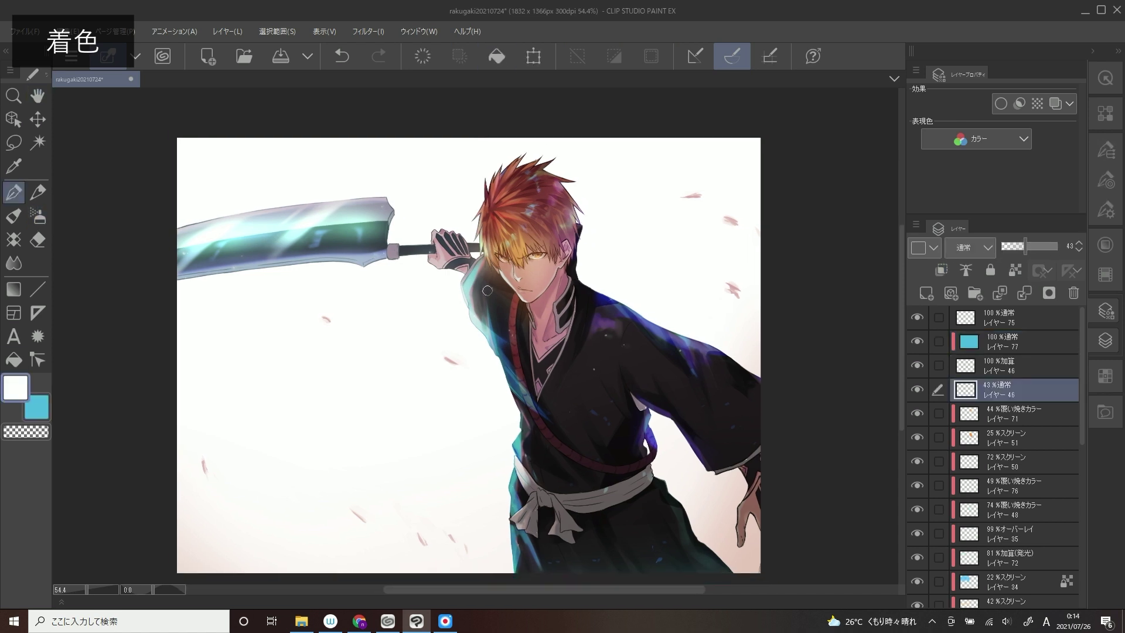
key("h")
left_click_drag(406, 256, 368, 226)
scroll(368, 226, "down", 1)
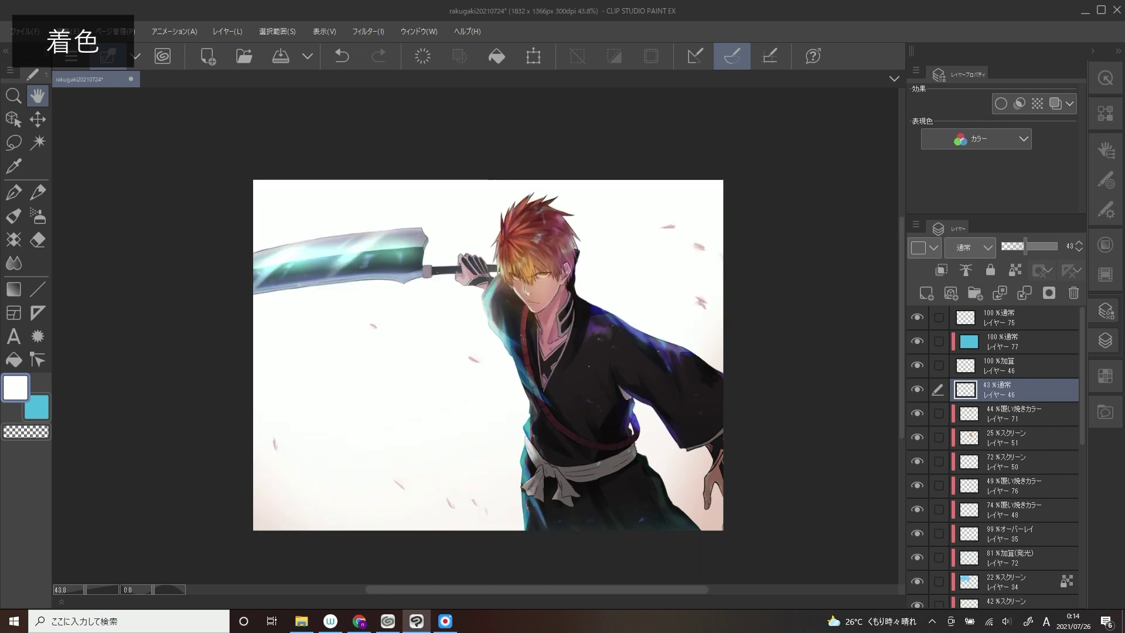
Add レイヤー 78 above レイヤー 41 in フォルダー 3 and brush broad diagonal pink streaks across the background
scroll(996, 468, "down", 10)
left_click(1023, 572)
key("ctrl+shift+n")
key("b")
mouse_move(315, 354)
left_mouse_down()
mouse_move(328, 419)
mouse_move(363, 450)
left_mouse_up()
left_click_drag(410, 405, 481, 501)
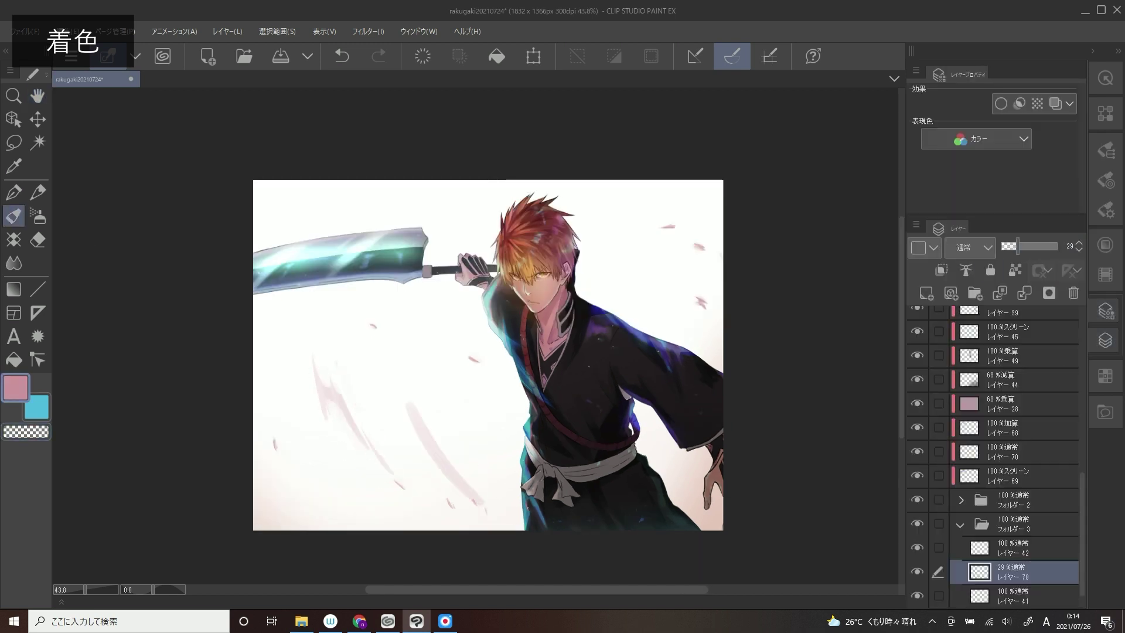
Set レイヤー 78 to 15% opacity and spread the pink streaks over the lower background, thinning them with transparent colour
left_click_drag(1017, 246, 1005, 246)
left_click_drag(451, 469, 520, 537)
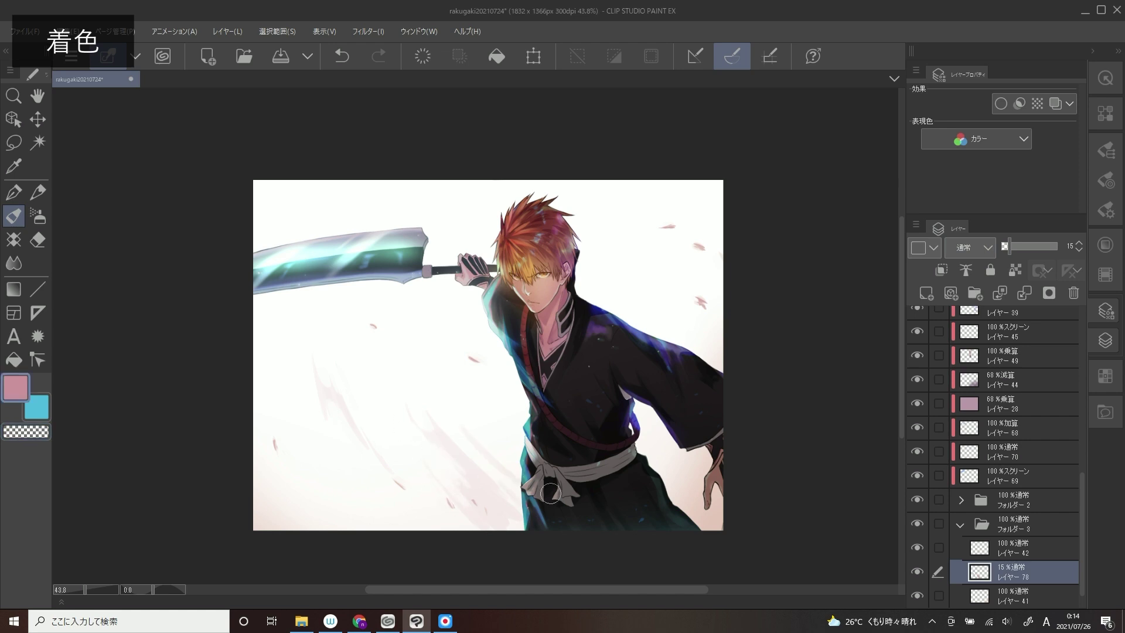
left_click_drag(499, 460, 506, 406)
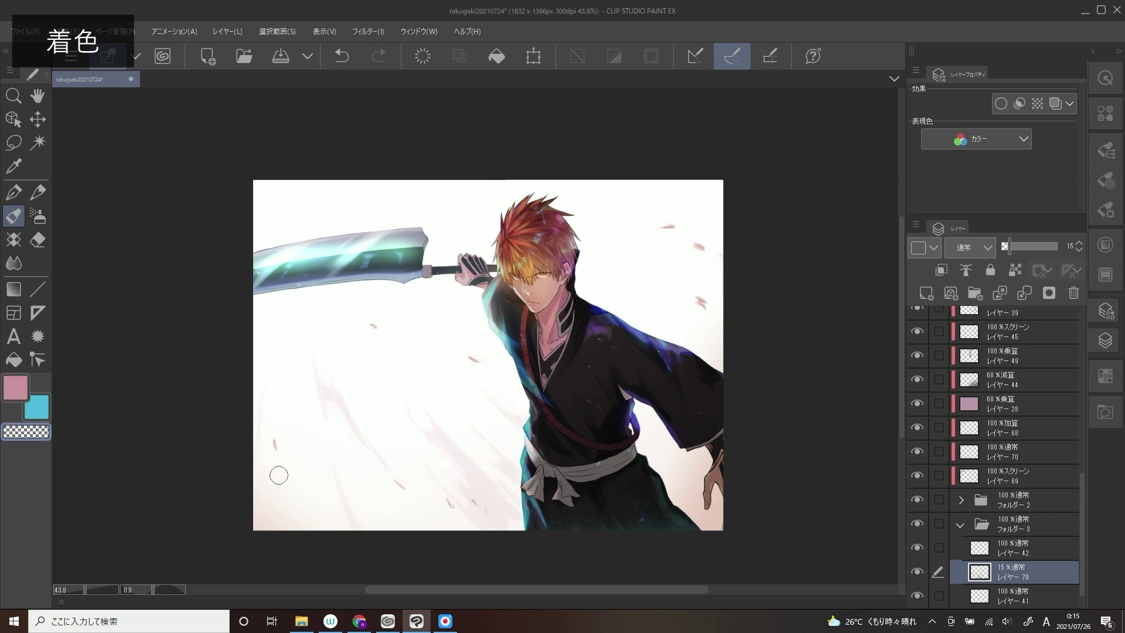
left_click_drag(279, 472, 261, 514)
key("c")
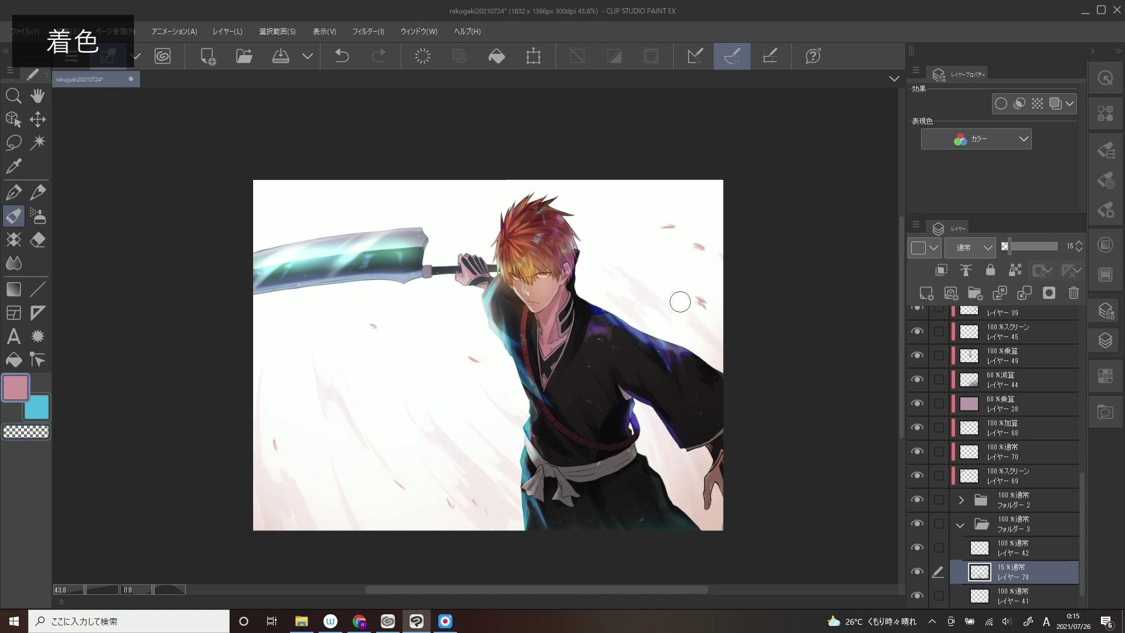
Move レイヤー 78 into フォルダー 2 above レイヤー 9 and set its opacity to 13%
left_click(961, 500)
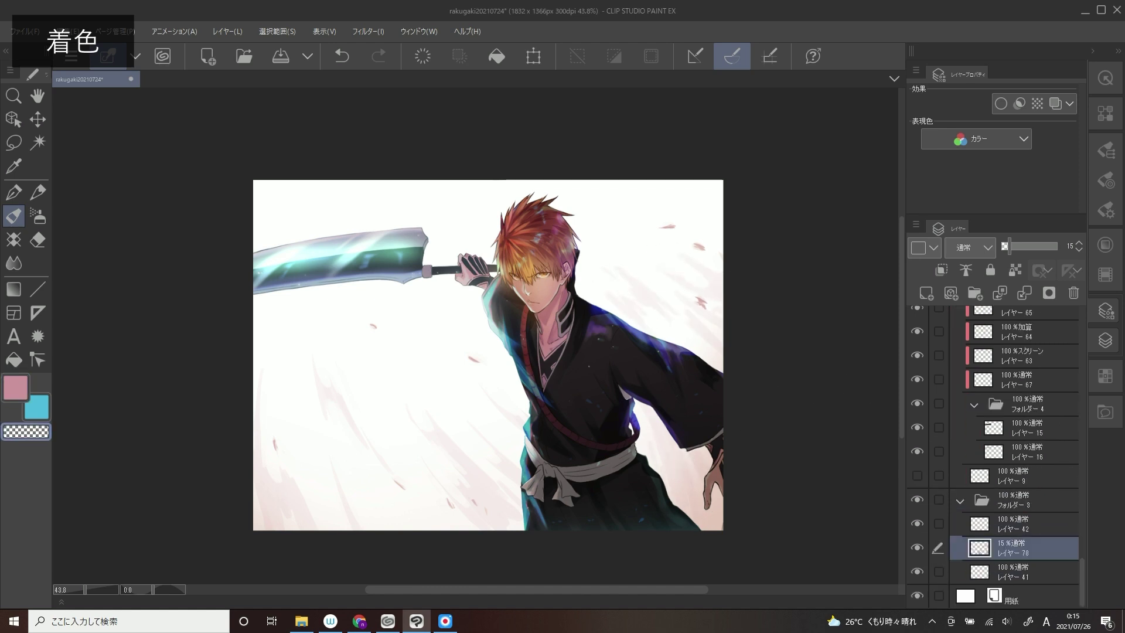
left_click_drag(978, 548, 977, 472)
mouse_move(1005, 246)
left_mouse_down()
mouse_move(1019, 246)
mouse_move(1004, 246)
left_mouse_up()
Refine the background streaks by alternating pink and transparent brush strokes, and save the illustration
key("c")
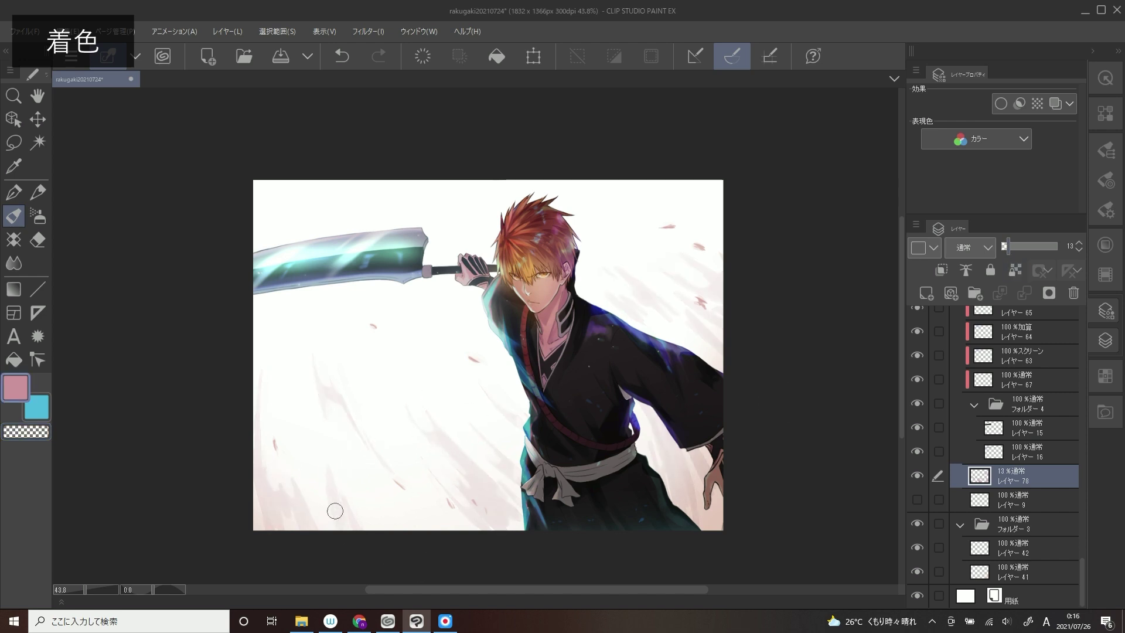
key("c")
key("c")
key("c")
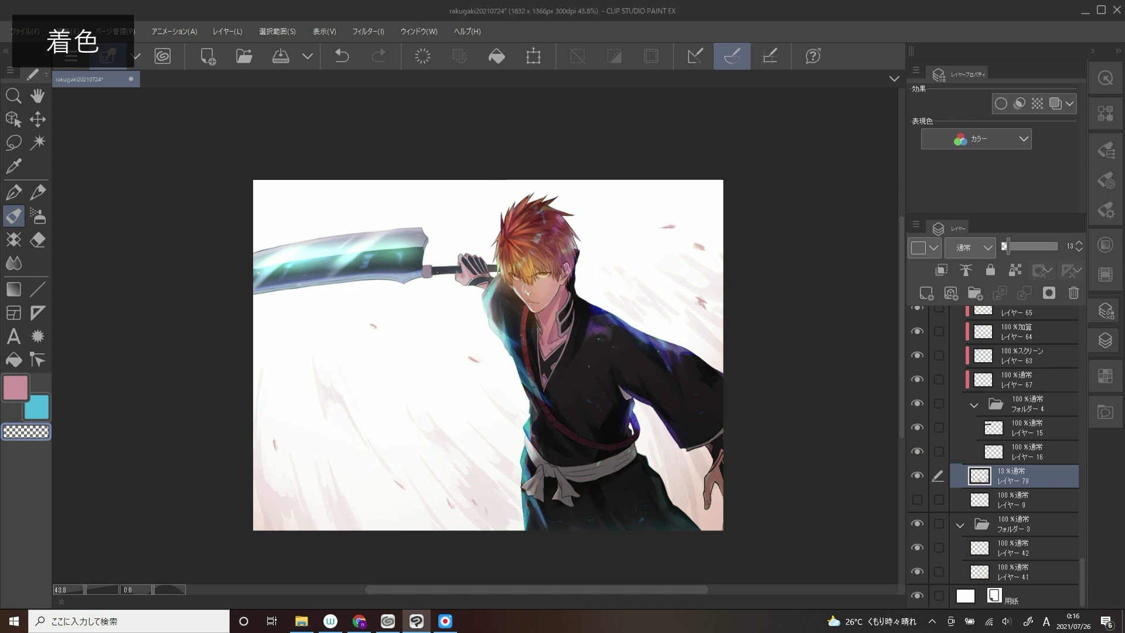
key("ctrl+s")
left_click_drag(1124, 355, 488, 355)
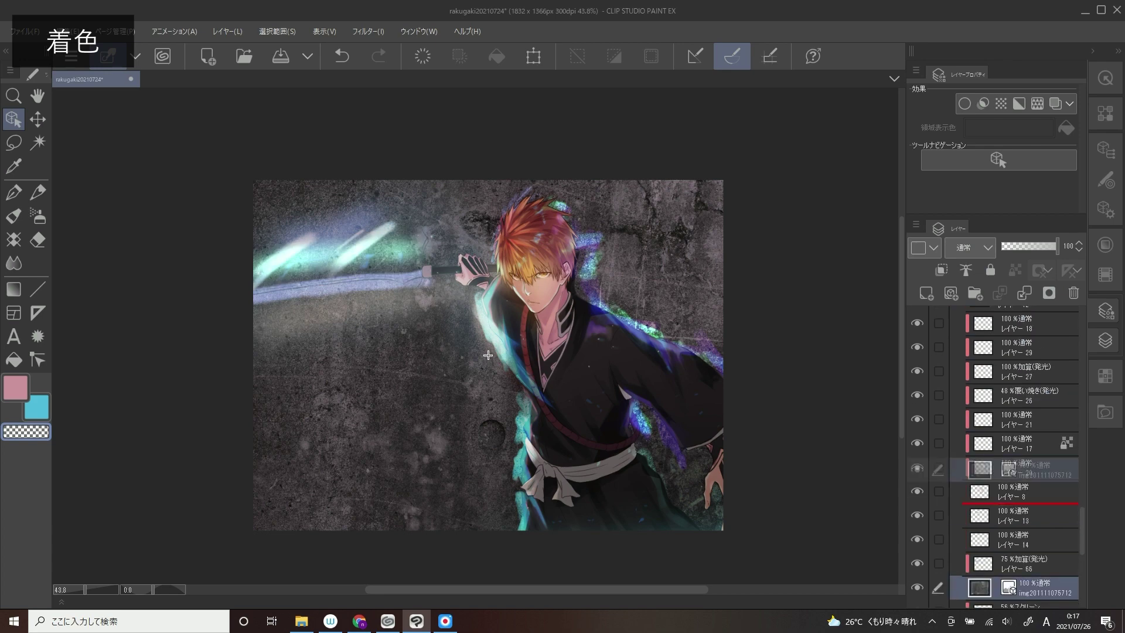
key("ctrl+]")
key("ctrl+]")
key("ctrl+]")
key("ctrl+]")
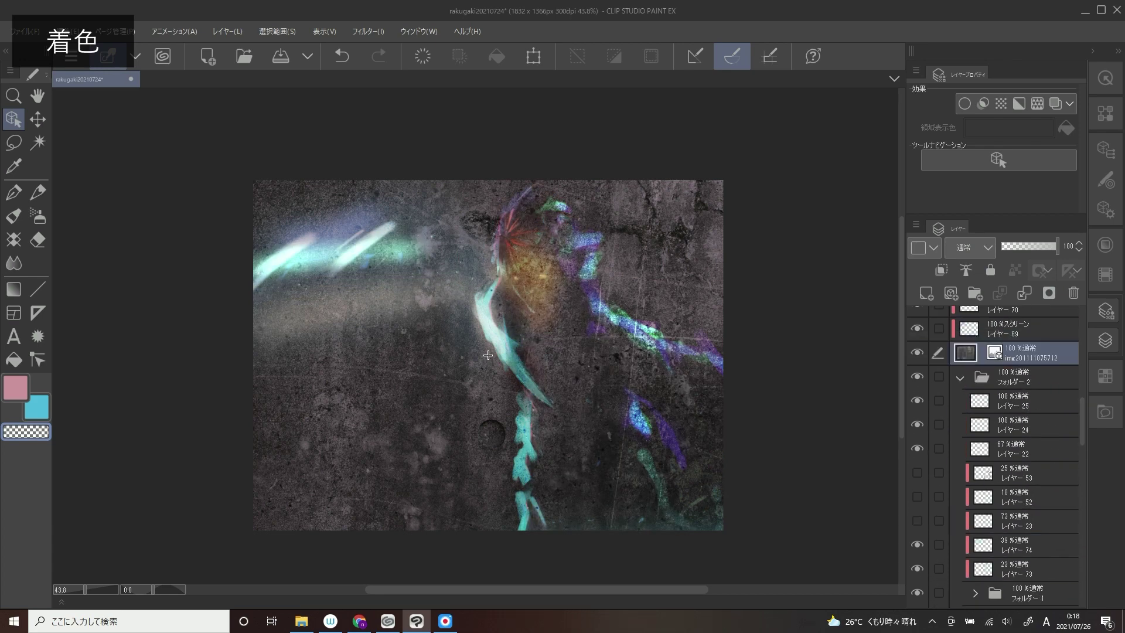
Clip the concrete texture to フォルダー 2 as a rasterized 乗算 layer and adjust it to 53% opacity
key("ctrl+alt+g")
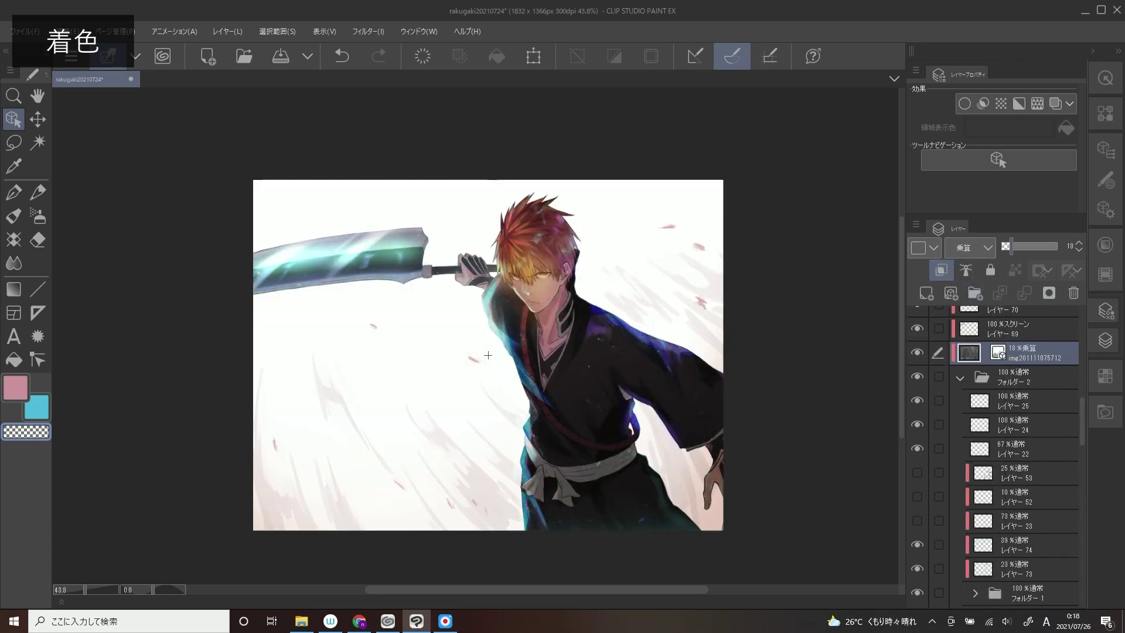
key("ctrl+shift+r")
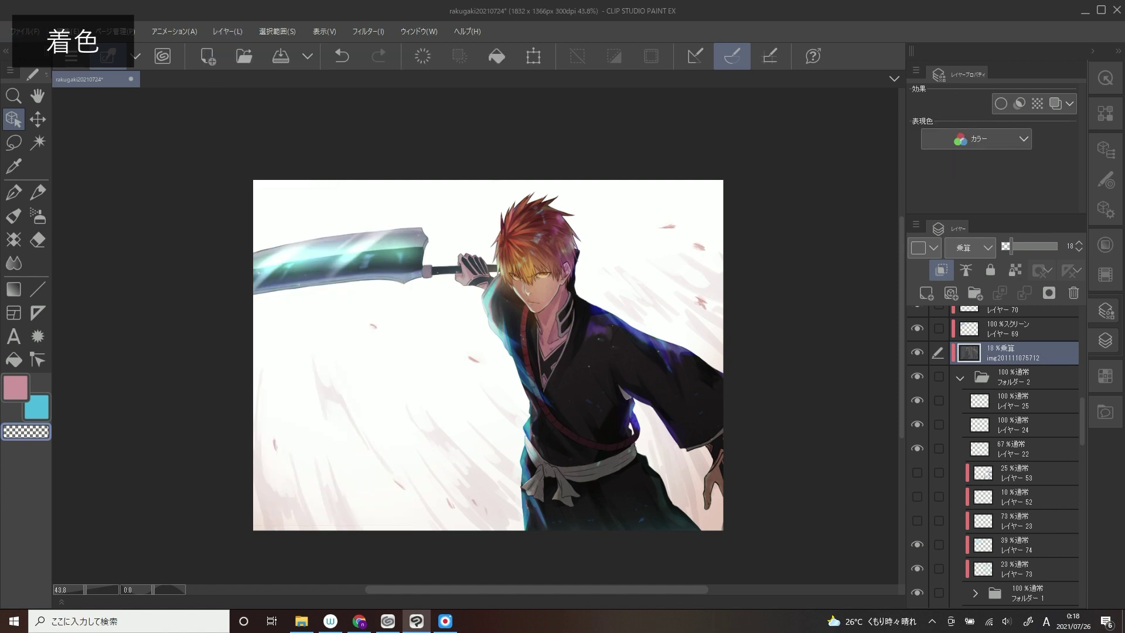
key("ctrl+u")
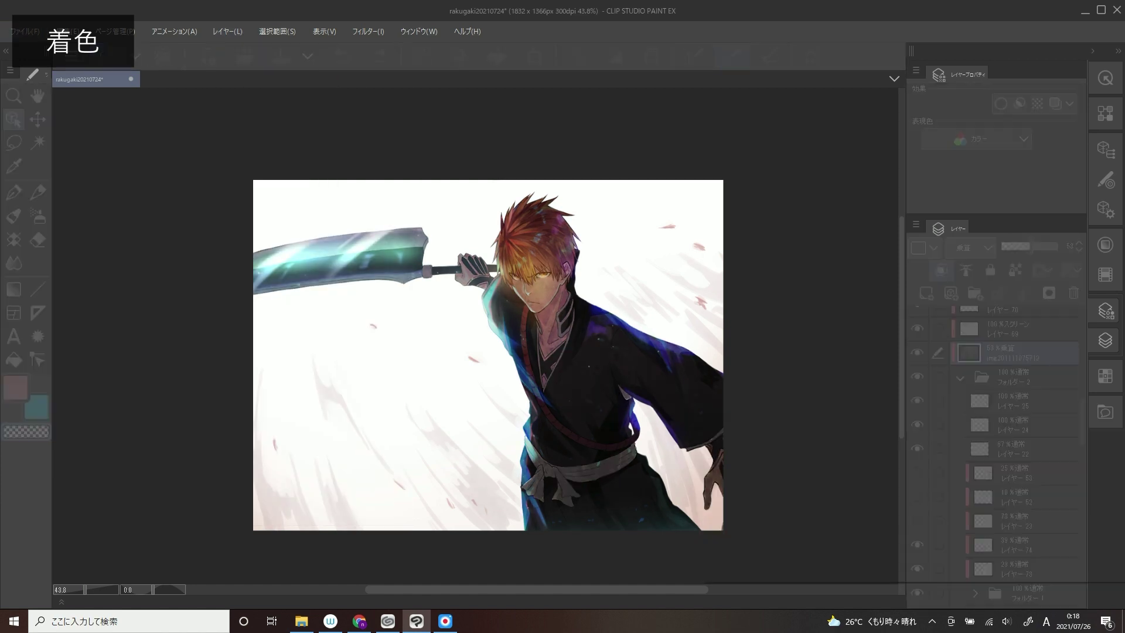
key("Return")
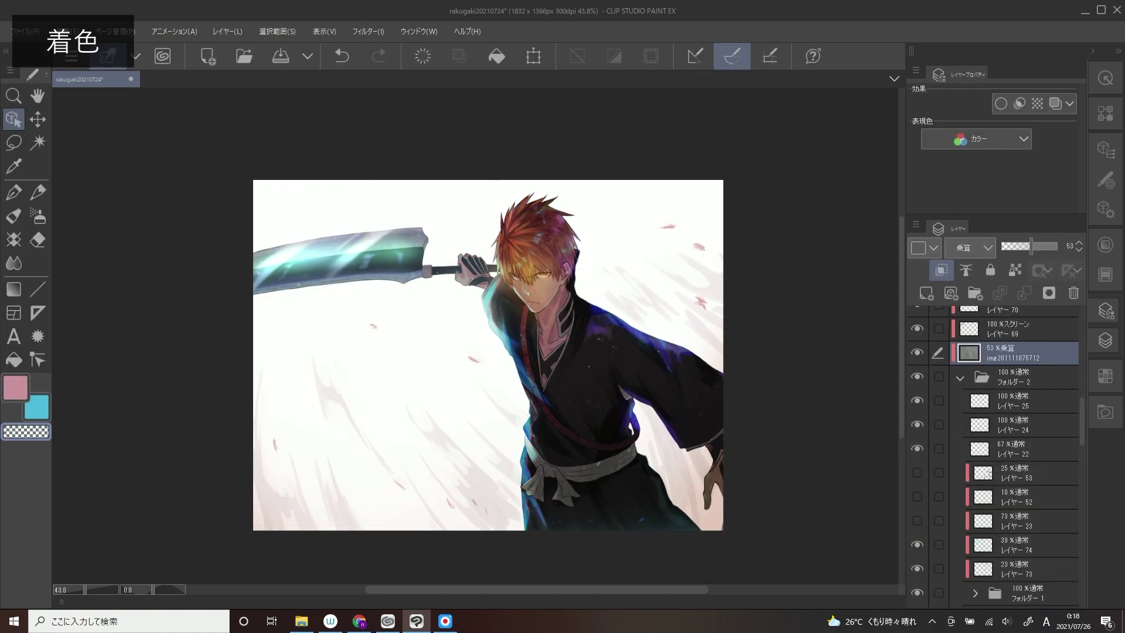
Adjust the concrete texture layer with the 明るさ・コントラスト correction, using brightness 3 and contrast 88
left_click(71, 31)
mouse_move(141, 409)
left_click(317, 409)
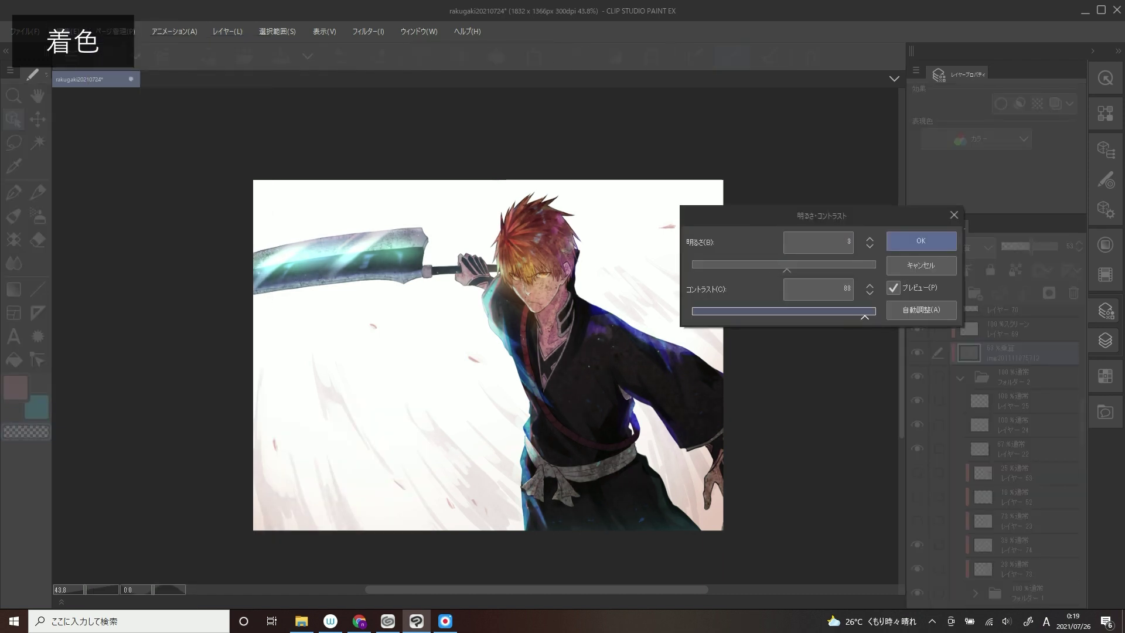
key("Return")
Apply a slight 移動ぼかし filter to the concrete texture at angle -139, with direction 前後 and method ボックス
scroll(580, 364, "up", 1)
left_click(368, 31)
mouse_move(404, 56)
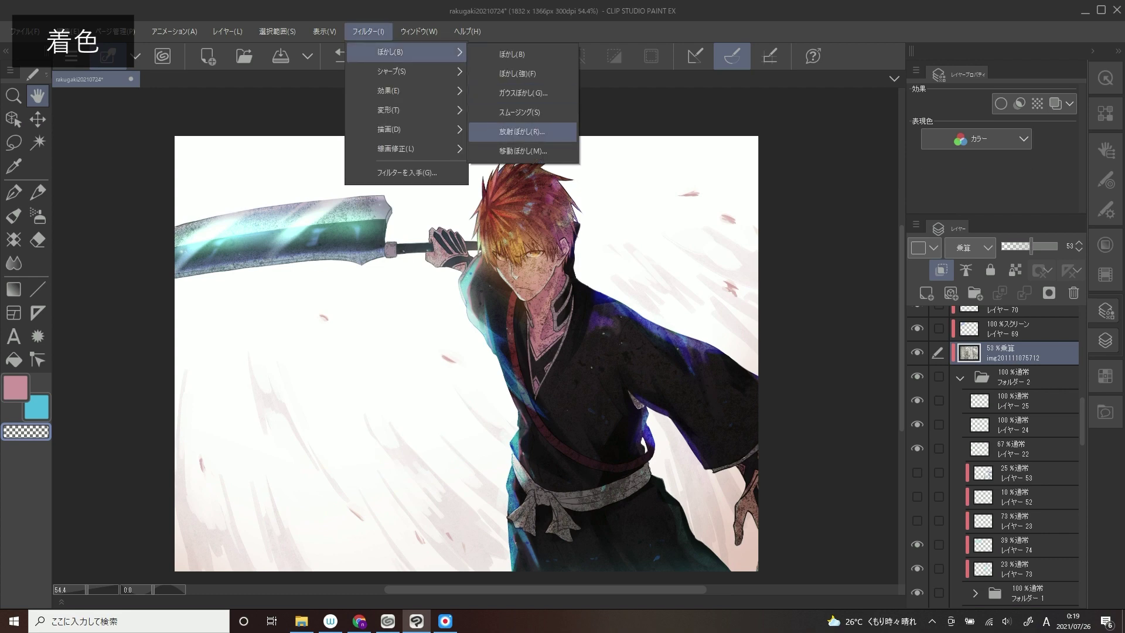
left_click(538, 130)
left_click(576, 426)
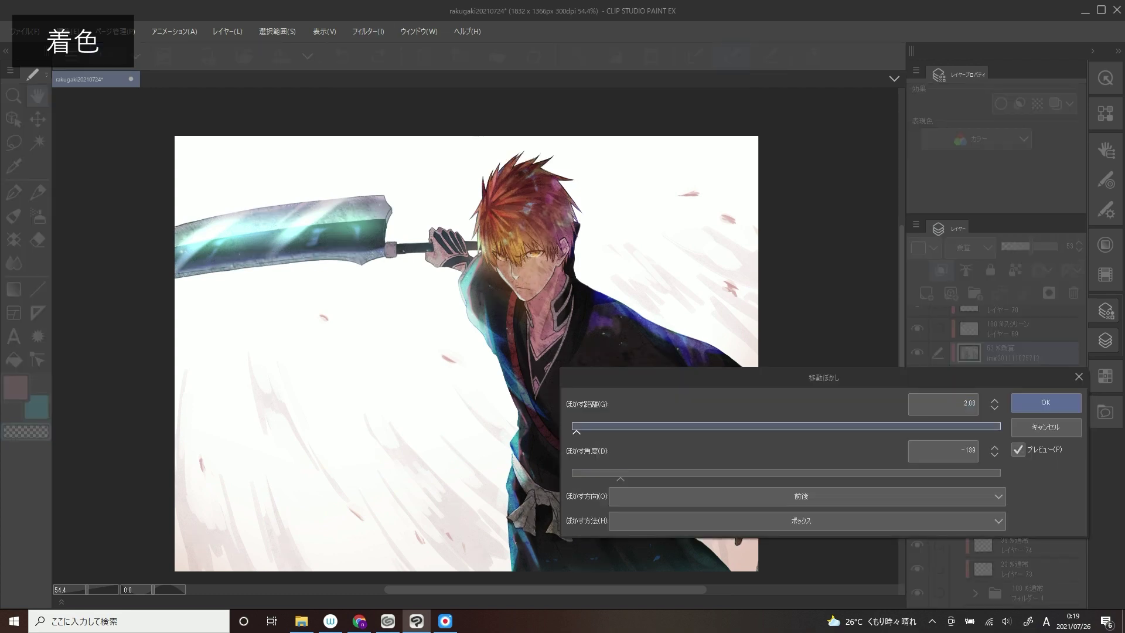
left_click(1046, 402)
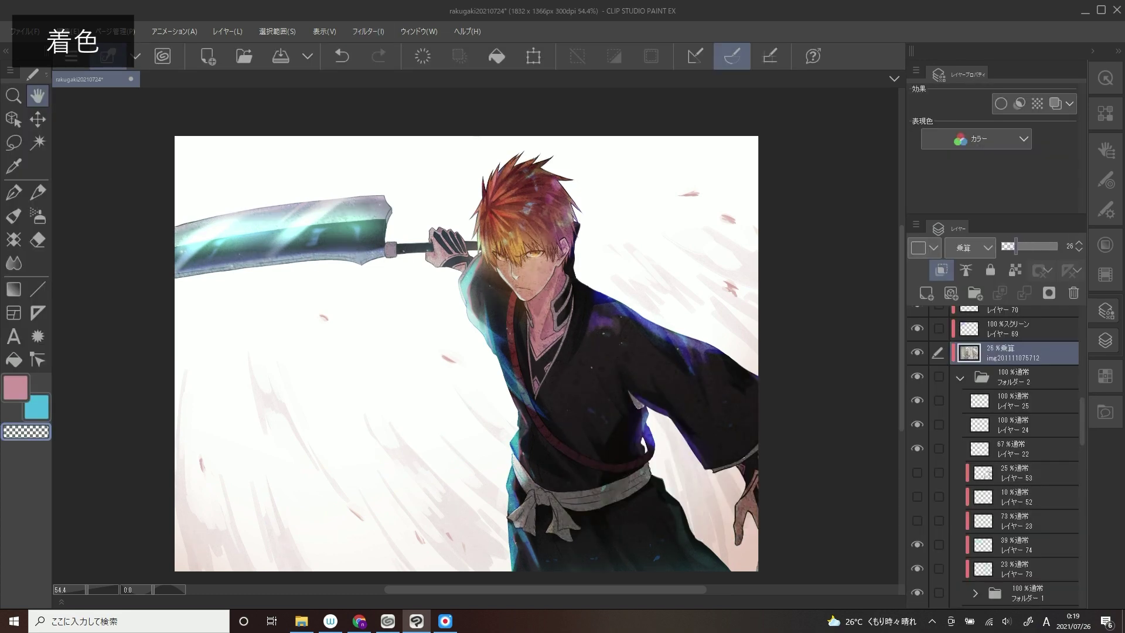
Add a layer mask to the concrete texture, mask it out over the face, and set its opacity to 19%
left_click(1049, 293)
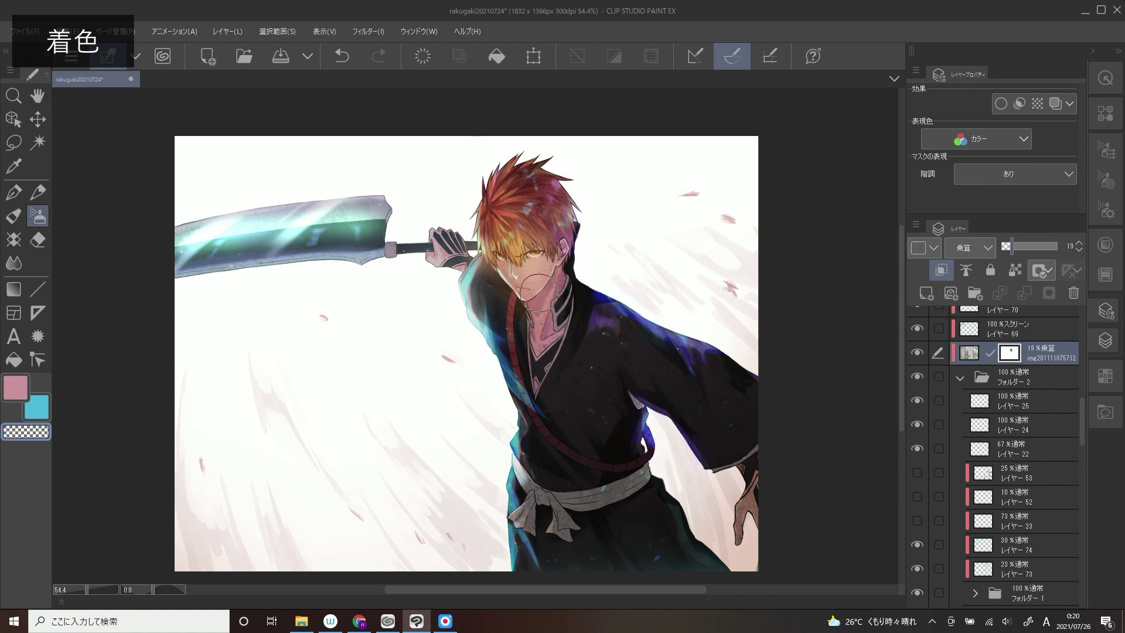
scroll(533, 313, "down", 3)
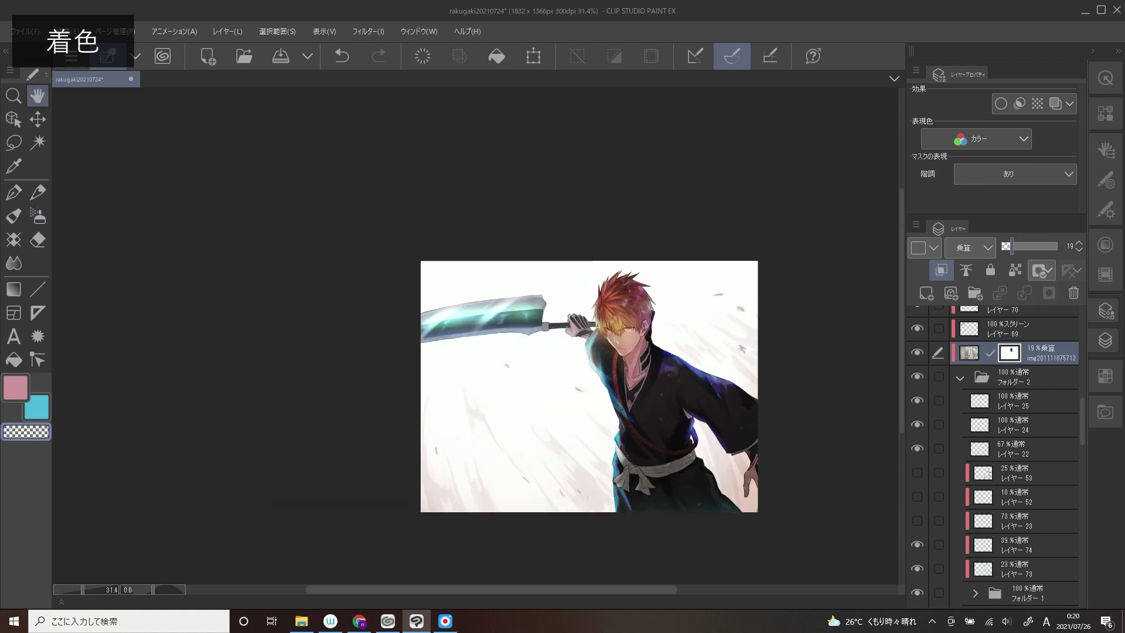
left_click_drag(533, 314, 507, 350)
Set the スクリーン layer レイヤー 34 to 60% opacity to brighten the blade, and switch to the brush with pink
left_click(1013, 435)
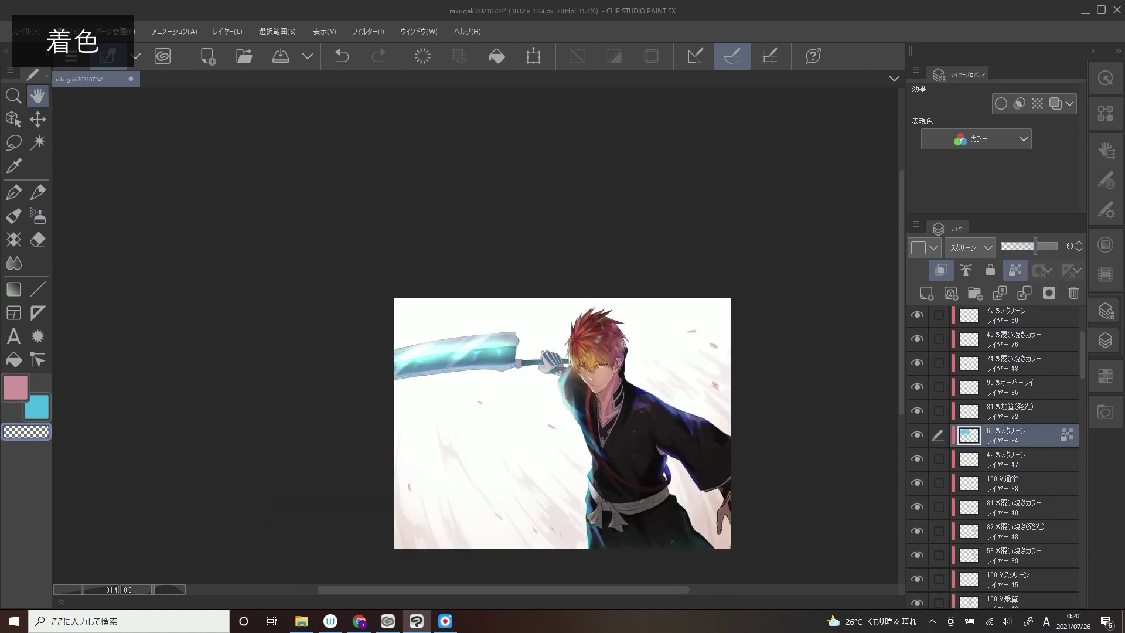
scroll(481, 351, "up", 3)
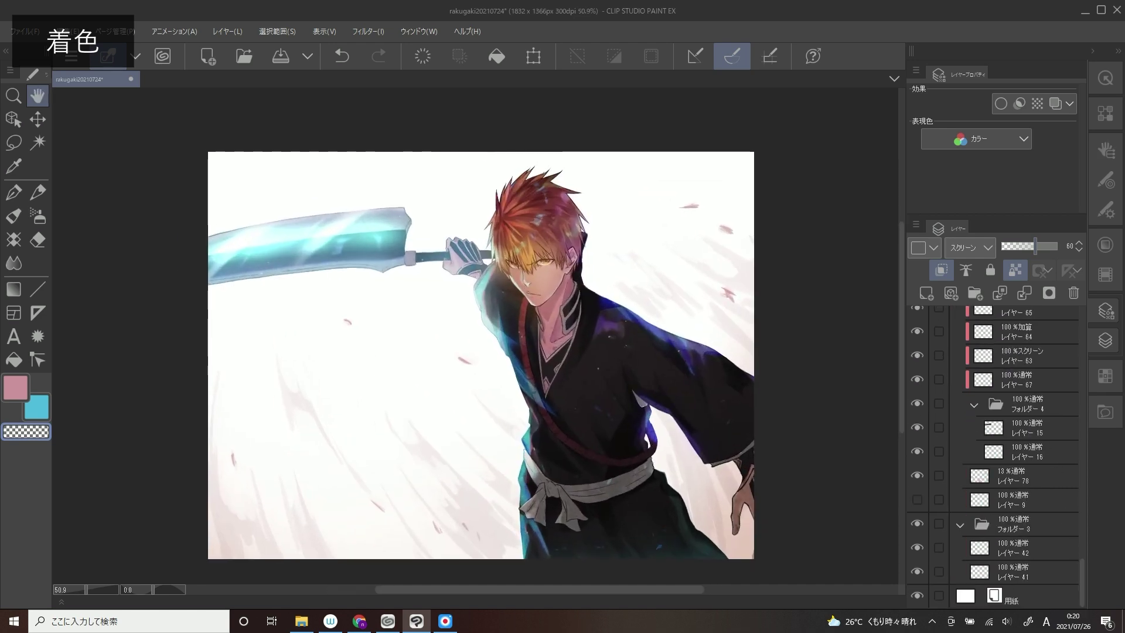
key("b")
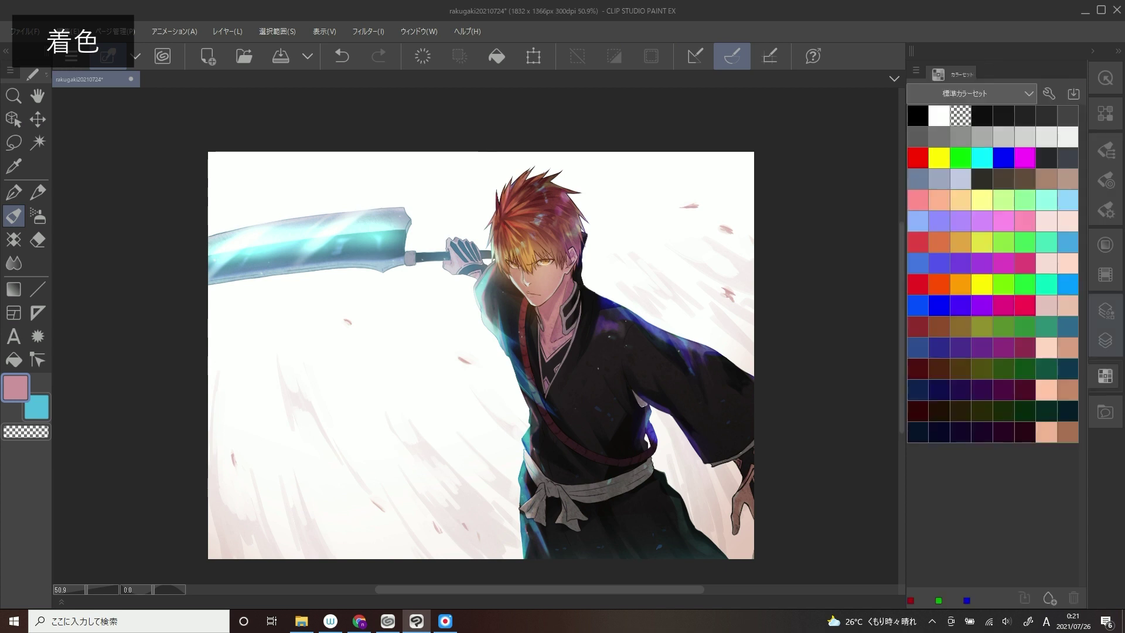